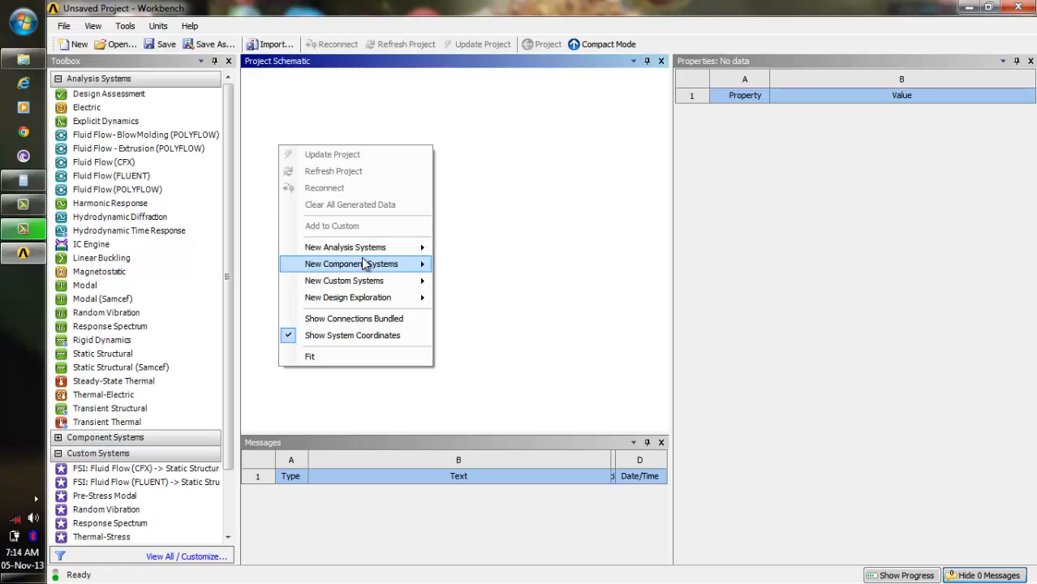
Add a Fluid Flow (FLUENT) analysis system to the project schematic
mouse_move(371, 249)
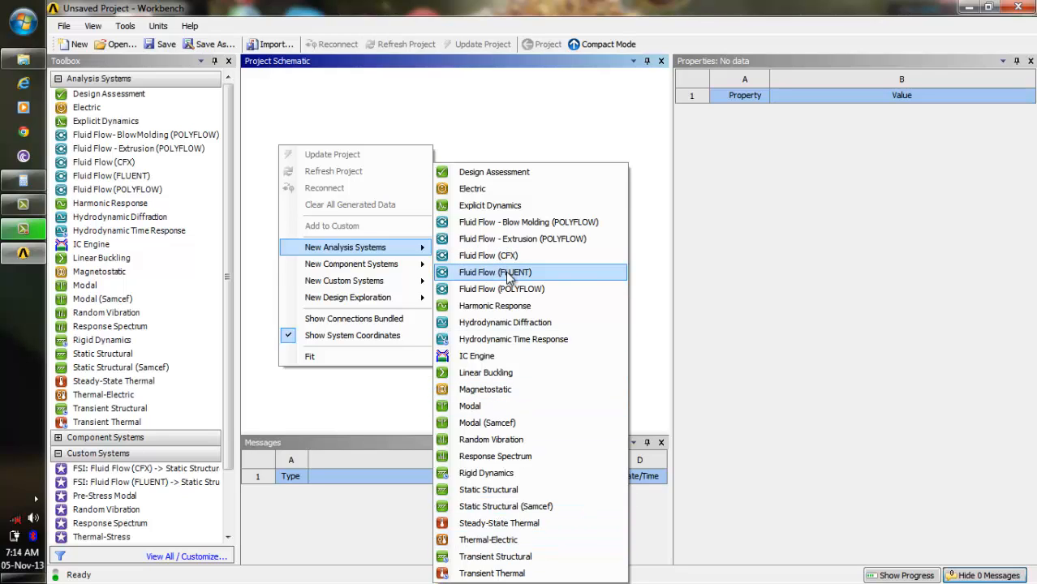
mouse_move(410, 266)
left_click(468, 272)
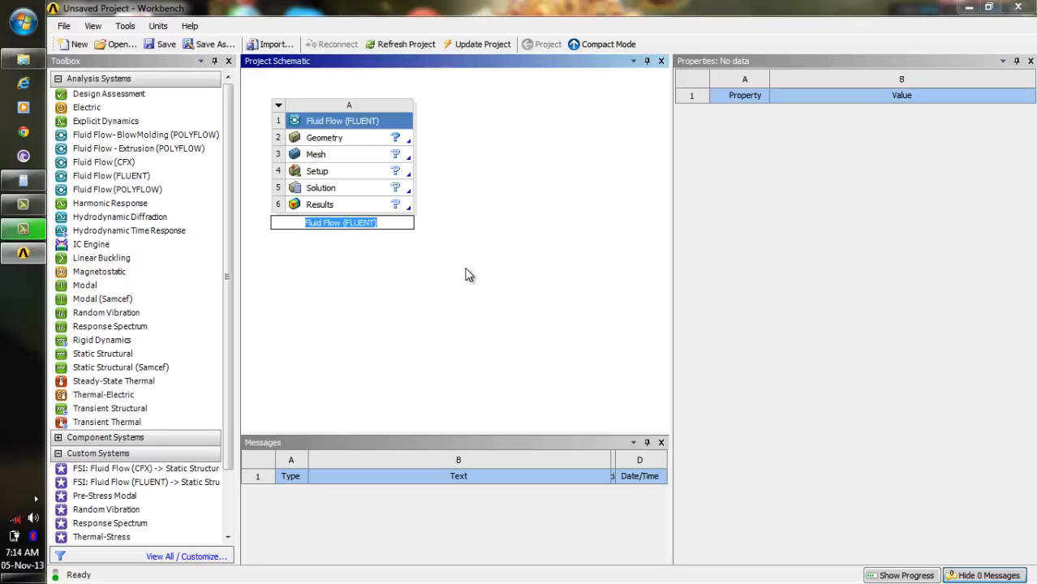
Show the Fluid Flow system's properties and set its geometry's analysis type to 2D
left_click(373, 121)
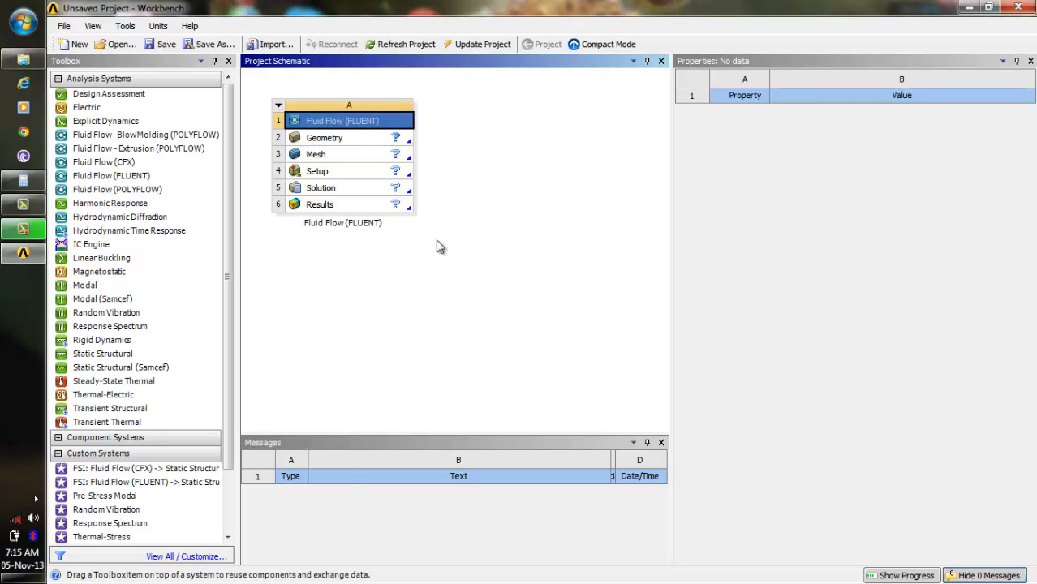
right_click(348, 124)
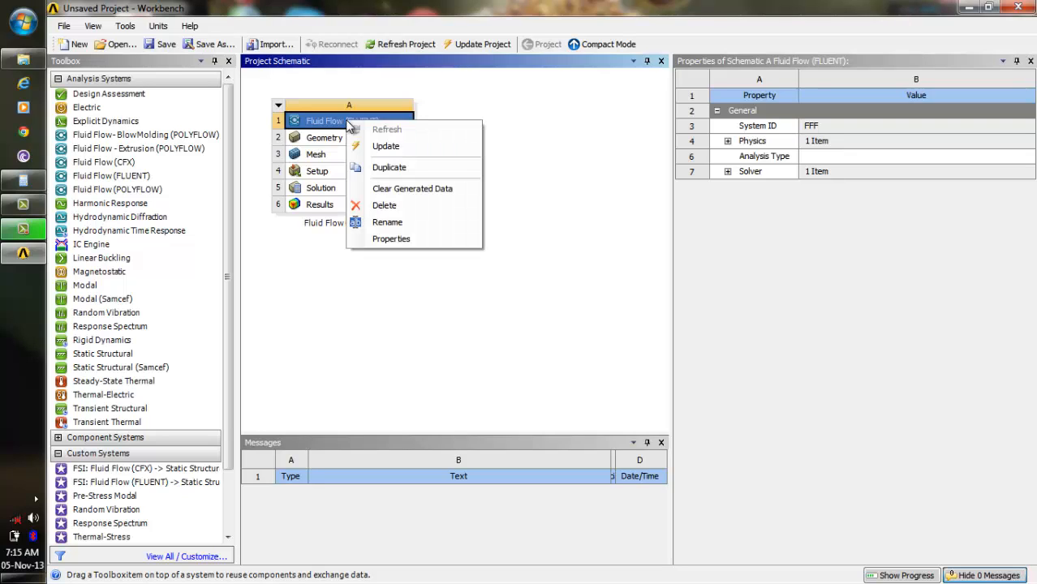
left_click(408, 238)
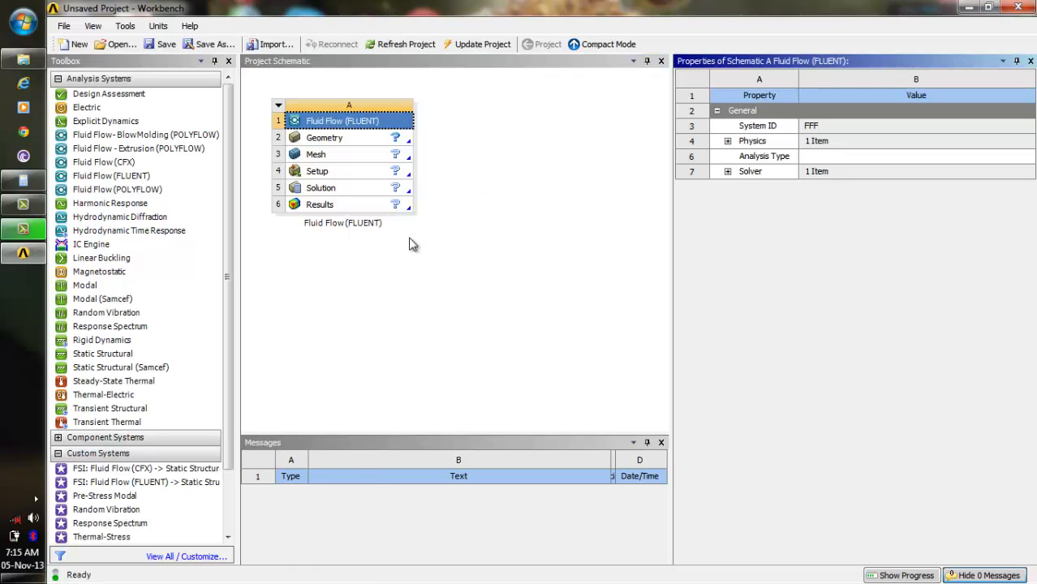
left_click(338, 137)
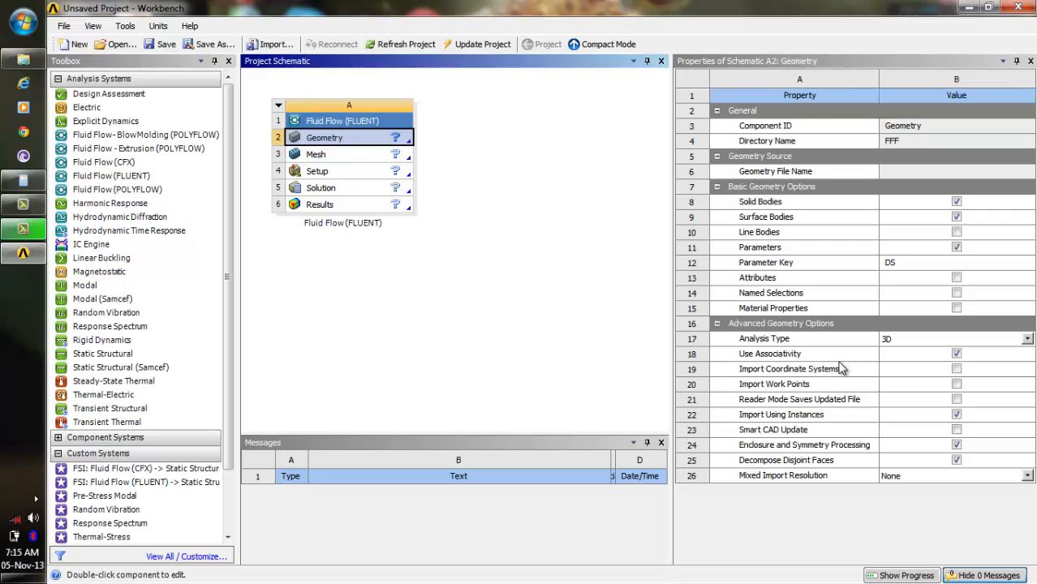
left_click(1026, 339)
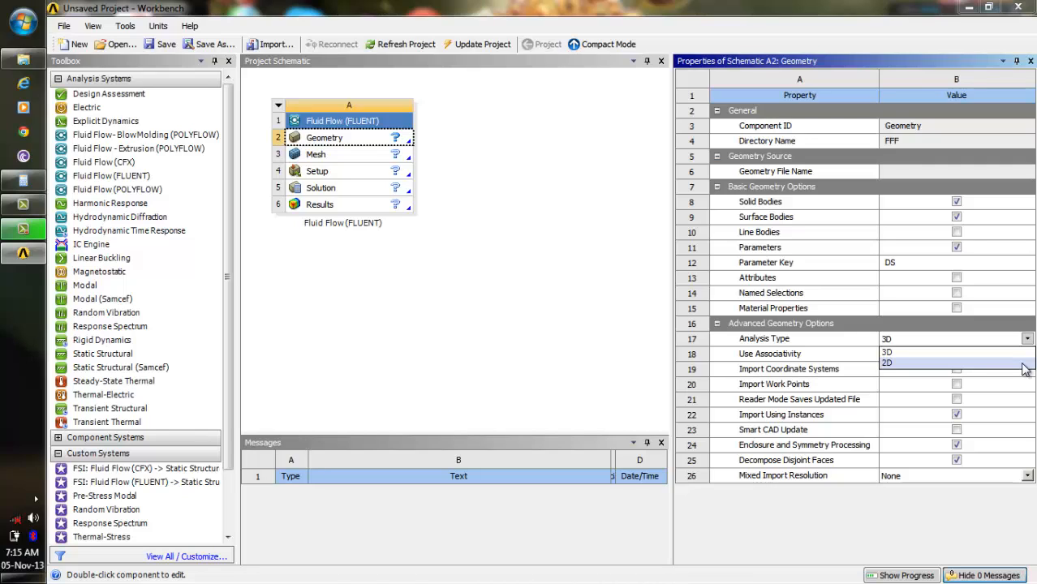
left_click(1024, 364)
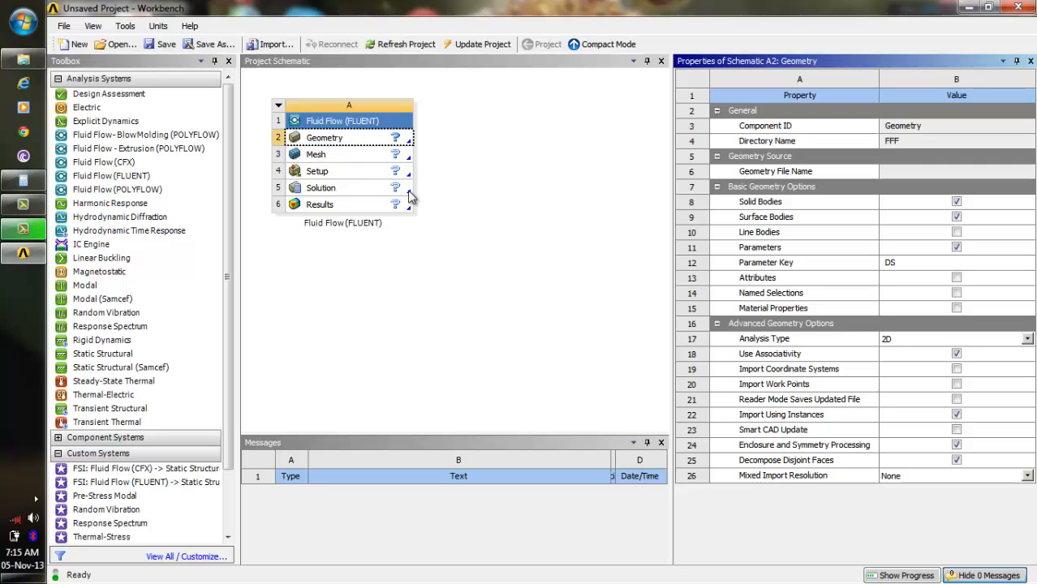
Open the Fluid Flow system's geometry in DesignModeler with millimeter as the length unit
left_click(339, 142)
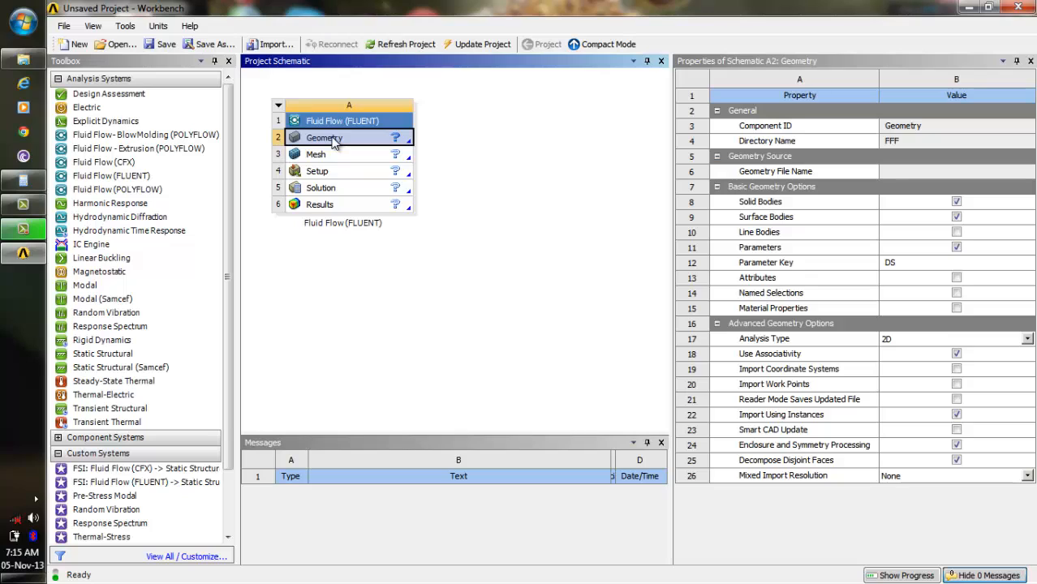
double_click(333, 139)
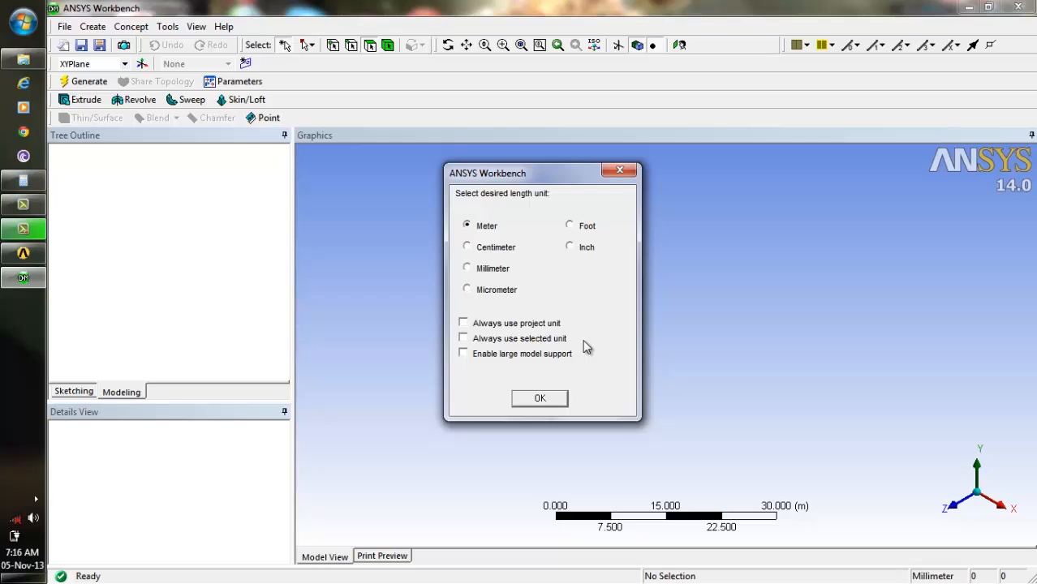
left_click(467, 268)
left_click(539, 397)
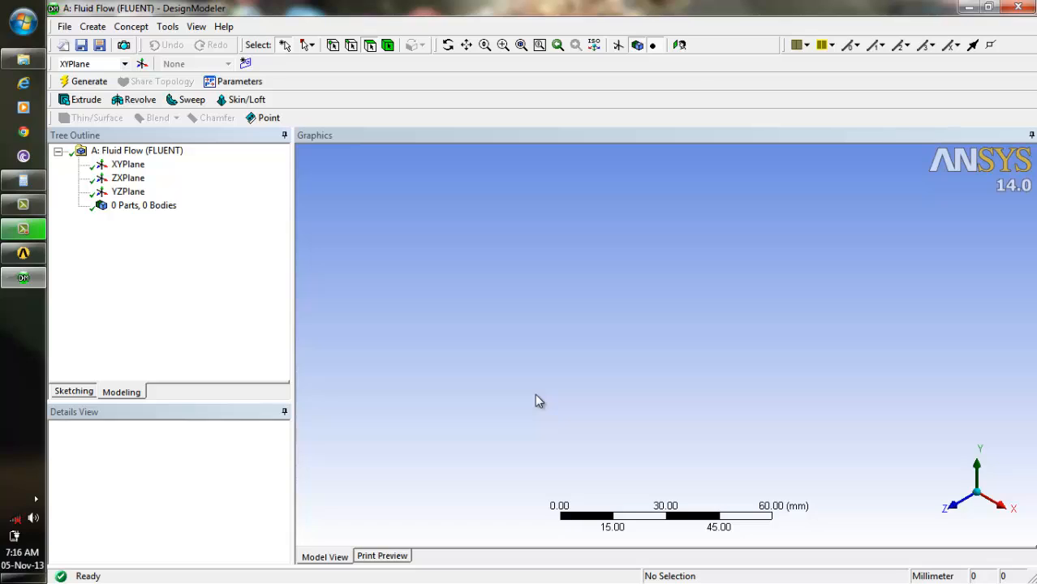
Look at the calculated value in the Calculator and return to DesignModeler
left_click(25, 182)
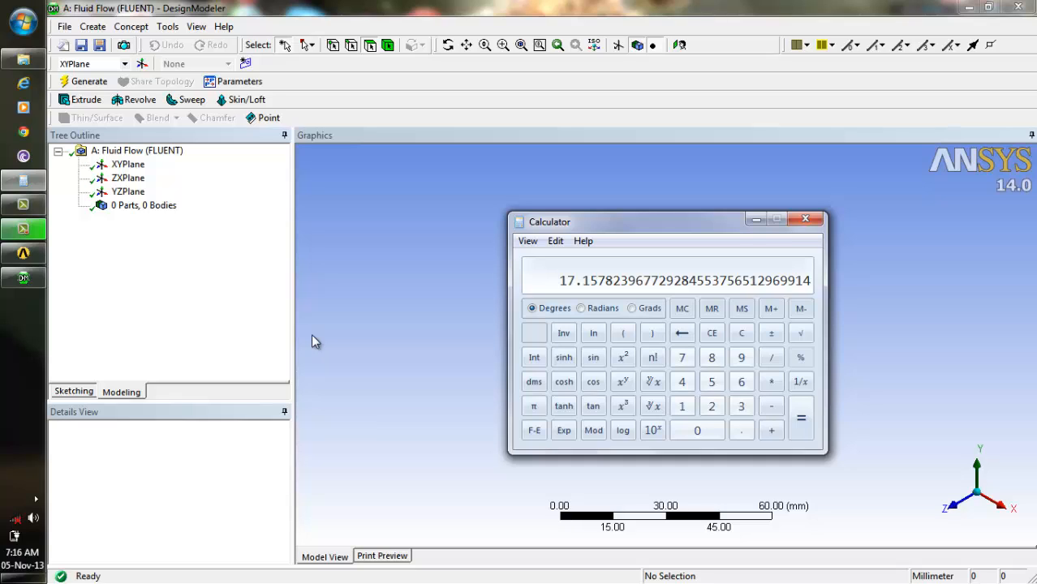
left_click(754, 220)
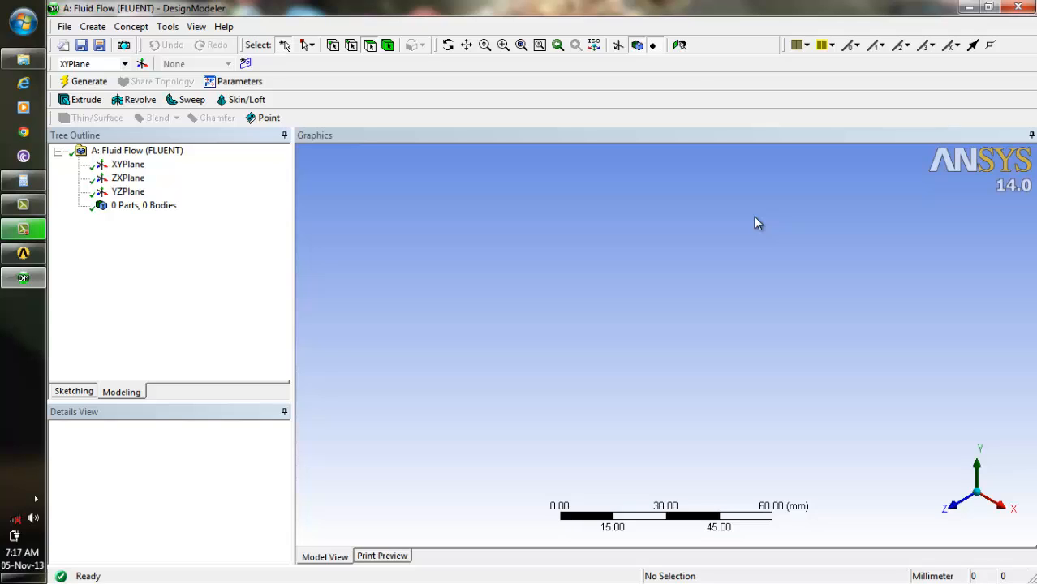
Sketch a circle about 10 mm in diameter on the XY plane, viewed face-on and centred at the origin
left_click(129, 165)
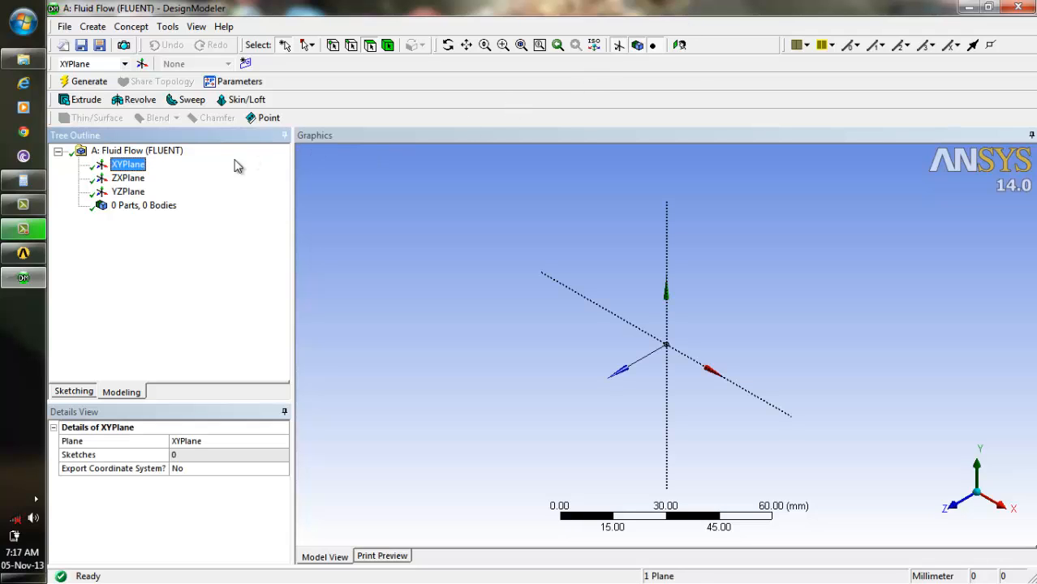
left_click(681, 48)
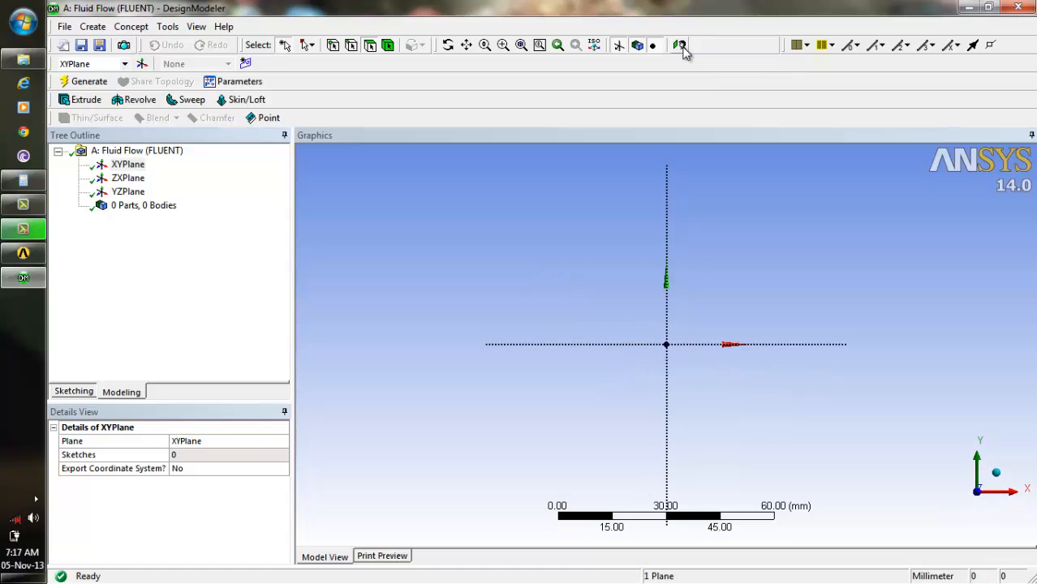
left_click(72, 393)
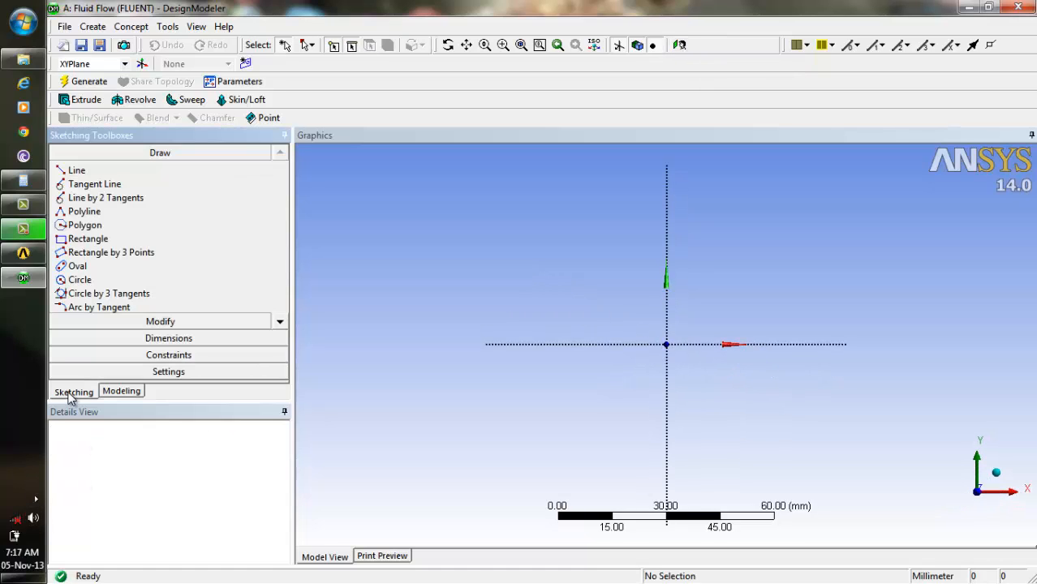
left_click(88, 282)
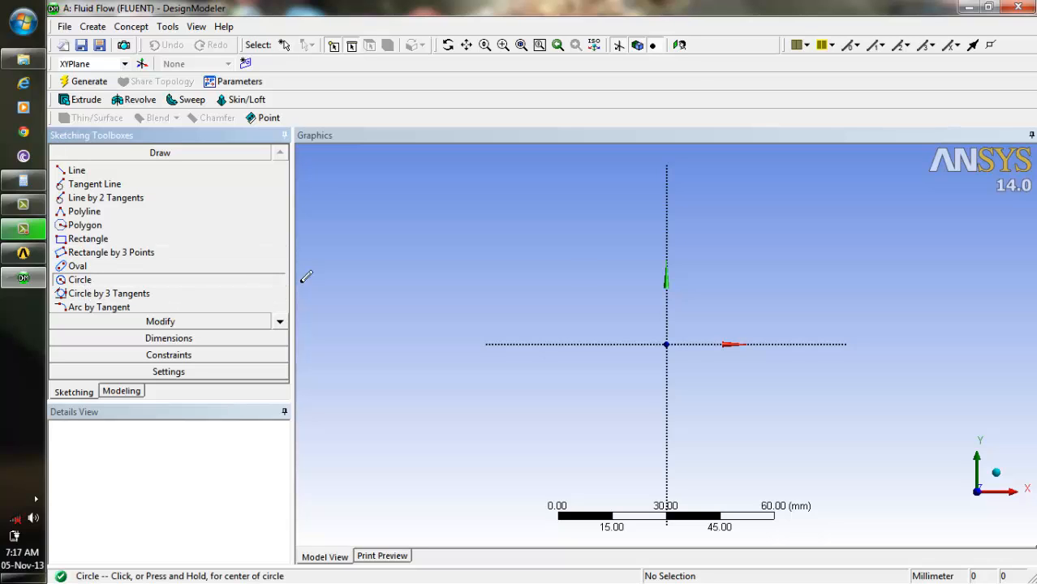
left_click(666, 344)
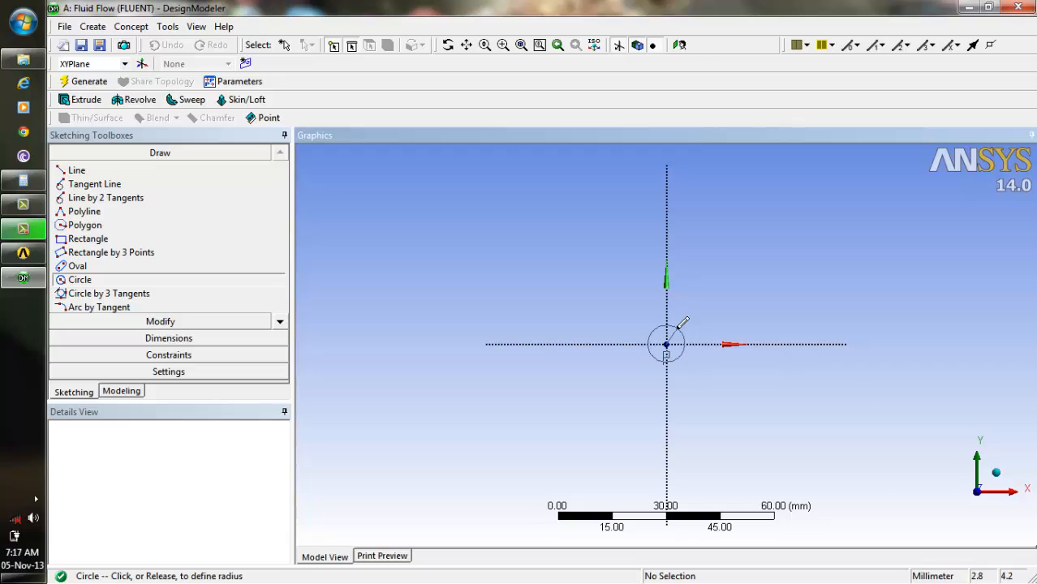
left_click(676, 324)
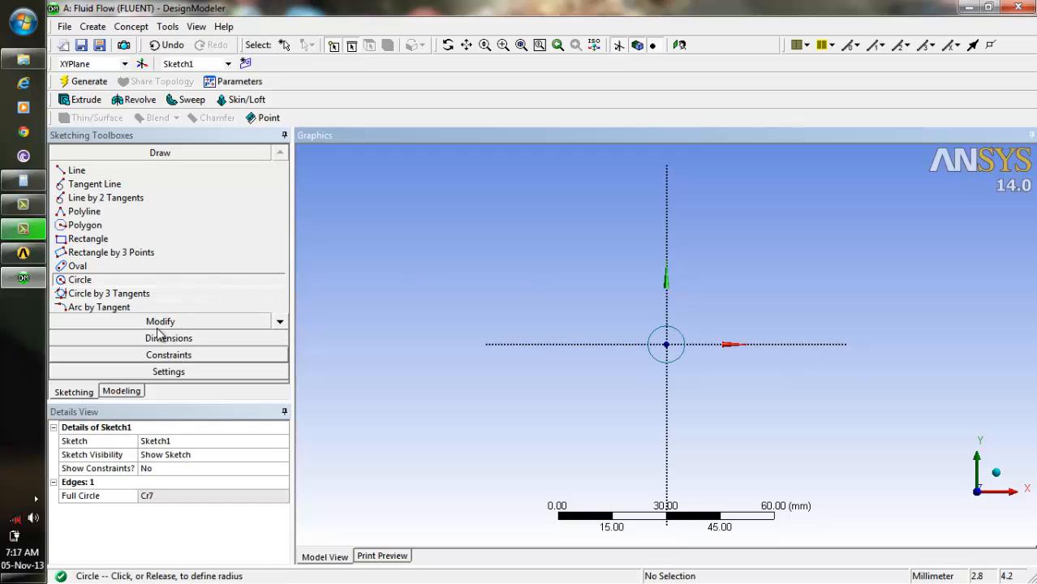
Sketch a rectangle about 72 mm high around the circle, with more of its height above the horizontal axis
left_click(99, 240)
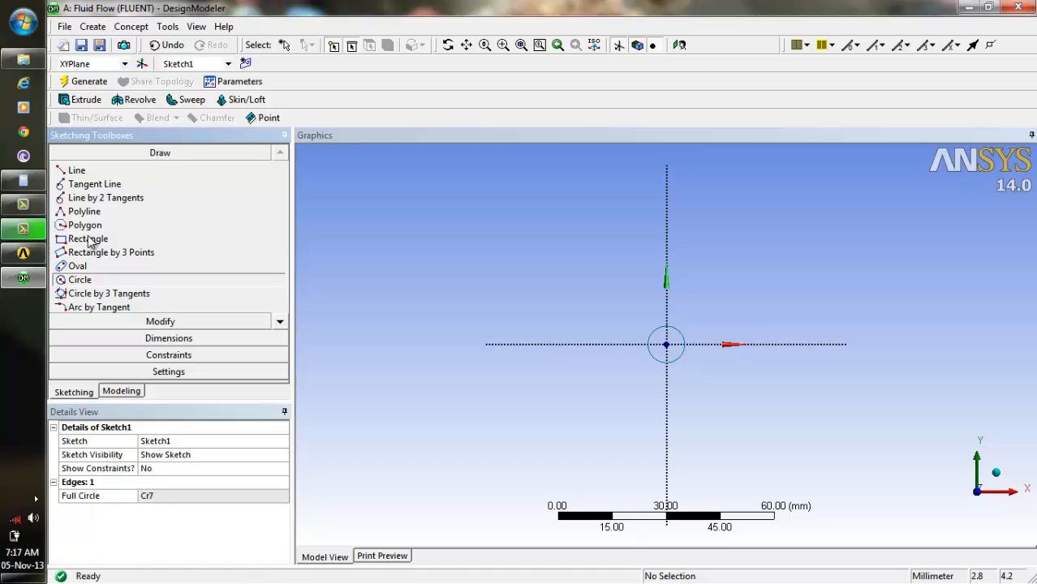
left_click(425, 184)
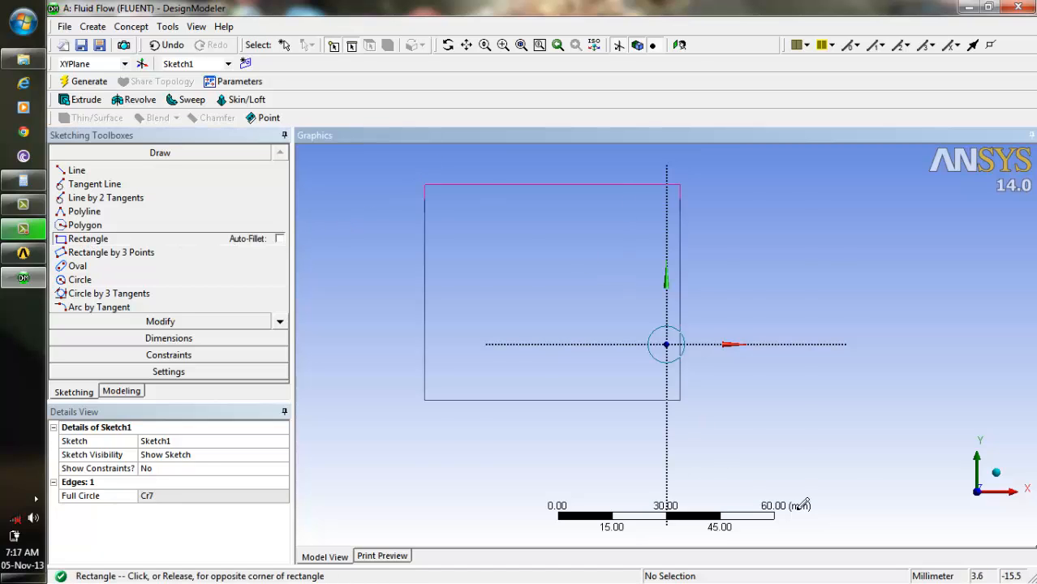
left_click(864, 444)
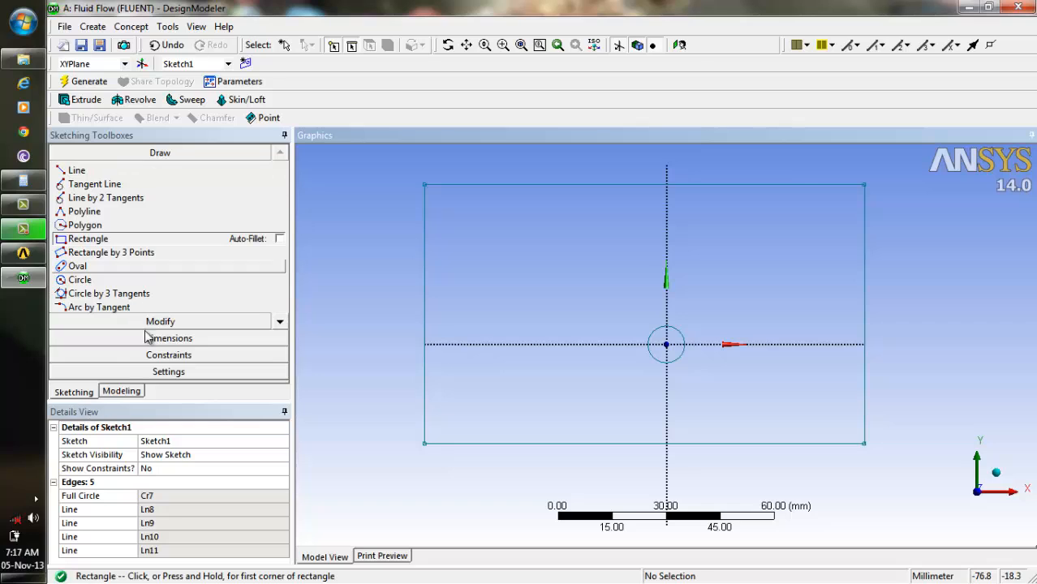
Add a diameter dimension to the circle at the origin
left_click(177, 340)
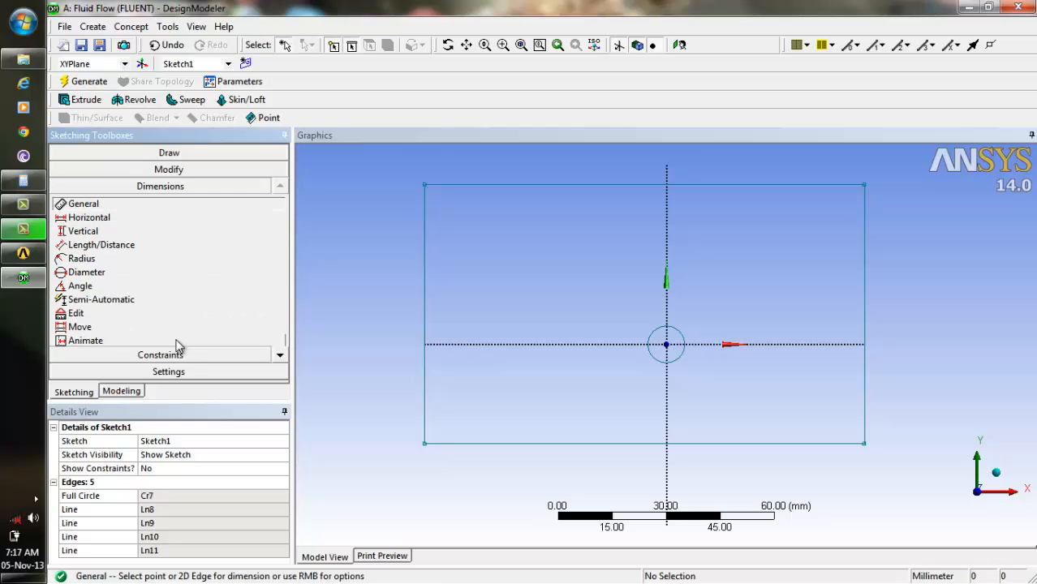
left_click(134, 275)
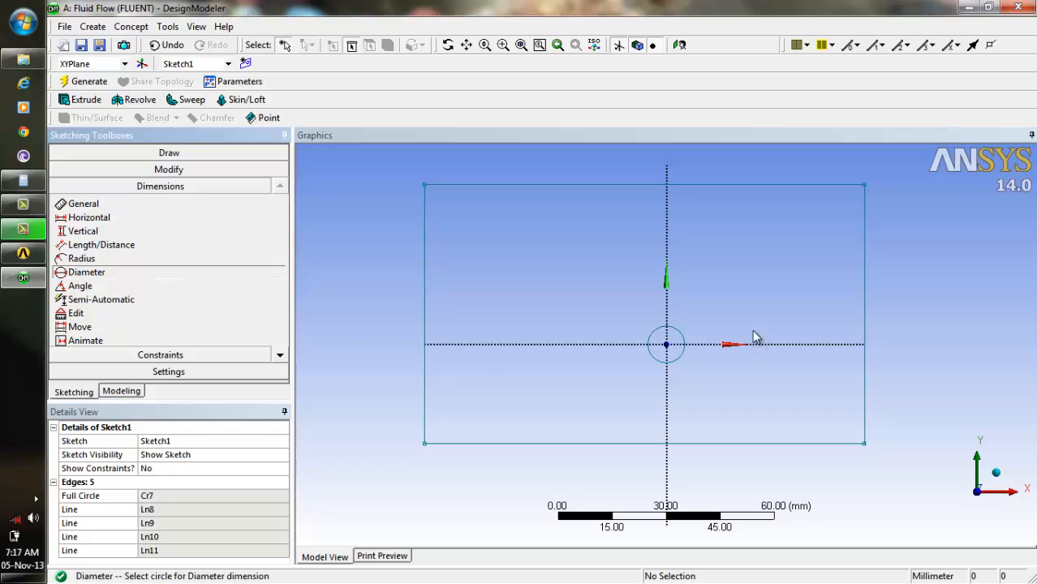
left_click(691, 330)
left_click(695, 322)
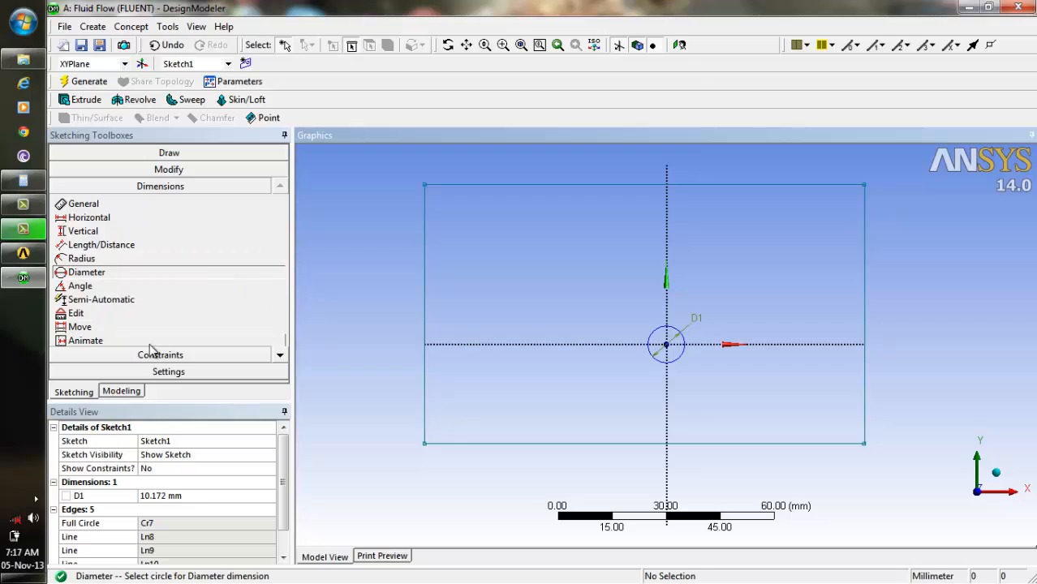
Dimension the rectangle's height between its upper and lower edges
left_click(125, 245)
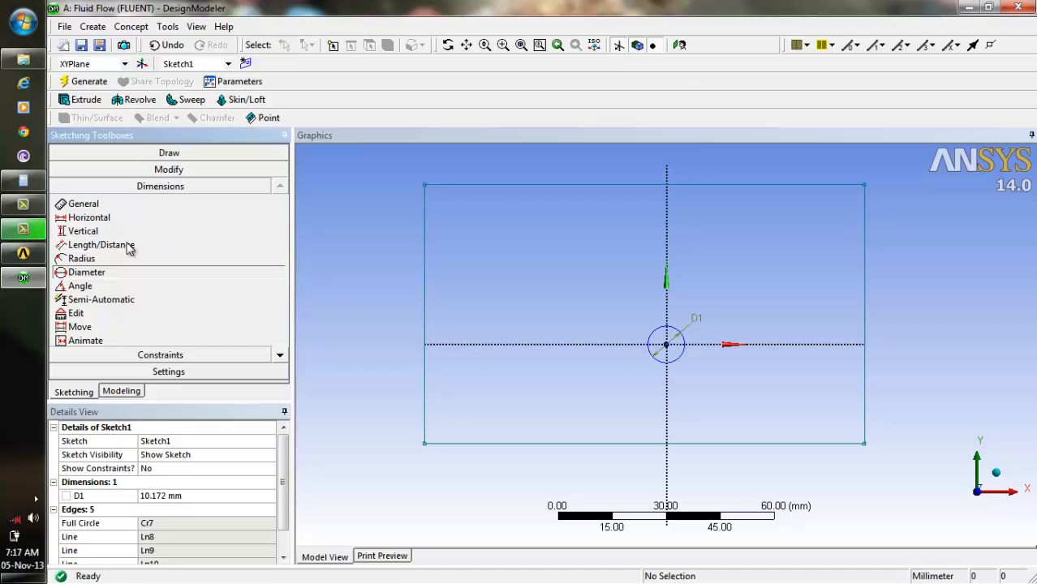
left_click(473, 184)
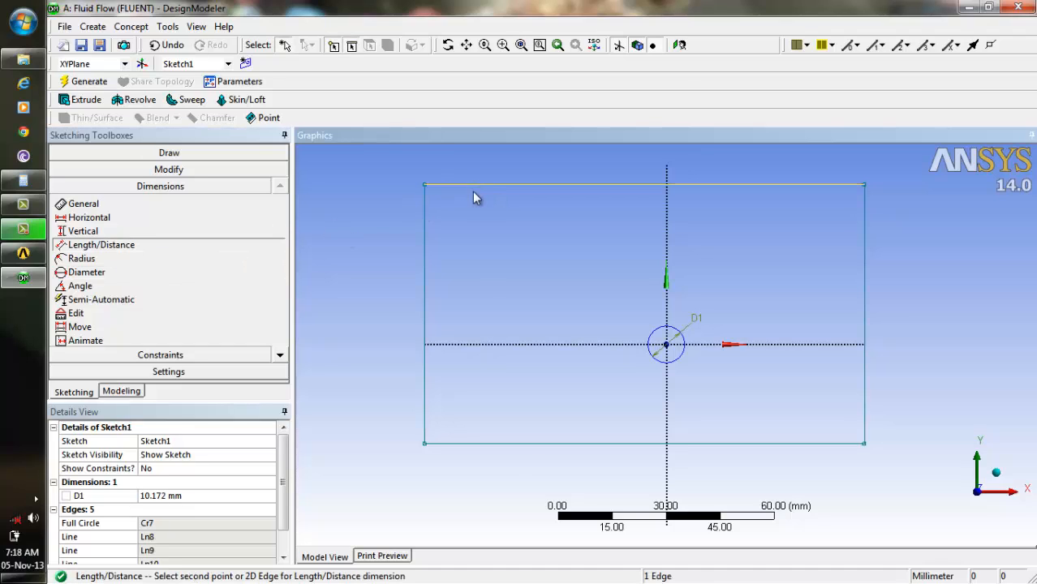
left_click(514, 443)
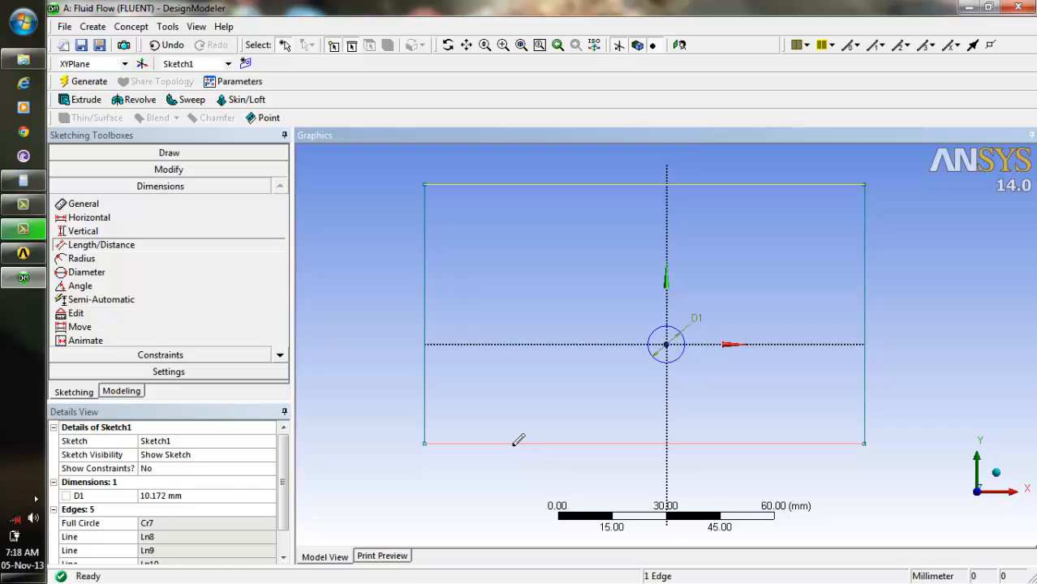
left_click(514, 300)
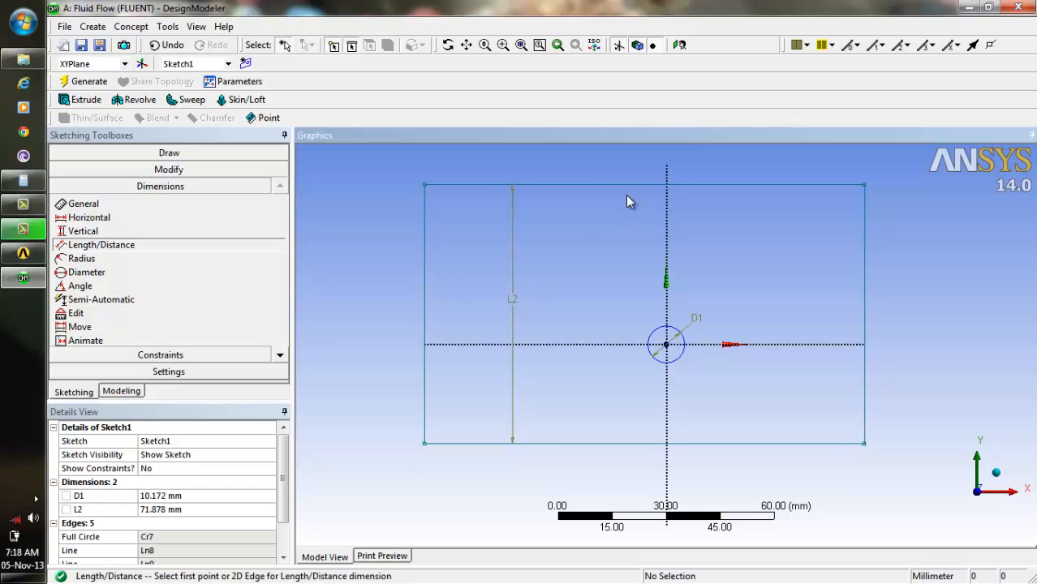
Dimension the distances from the rectangle's upper edge to the horizontal axis and from its left edge to the vertical axis
left_click(597, 193)
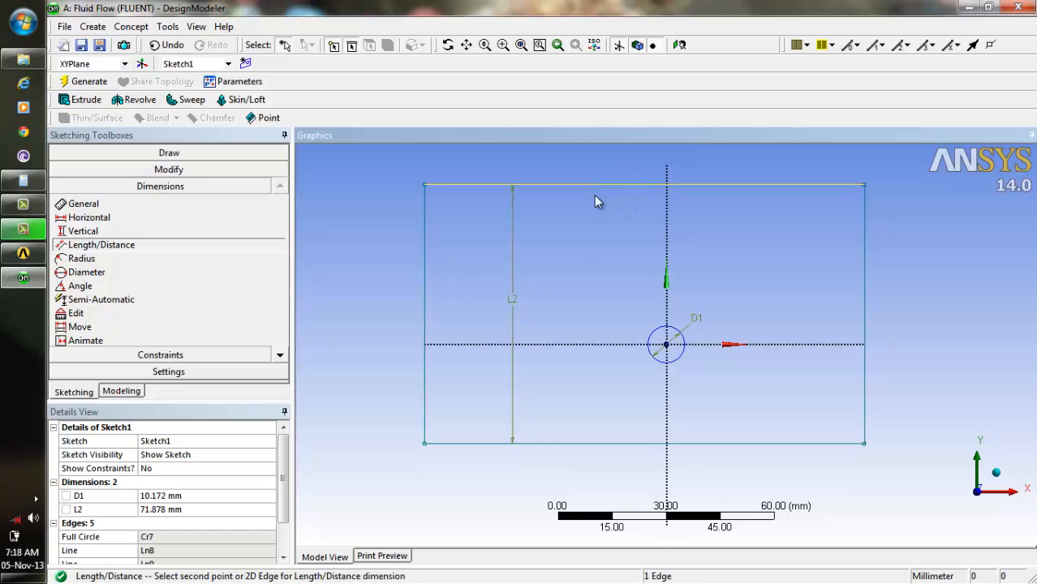
left_click(593, 344)
left_click(593, 265)
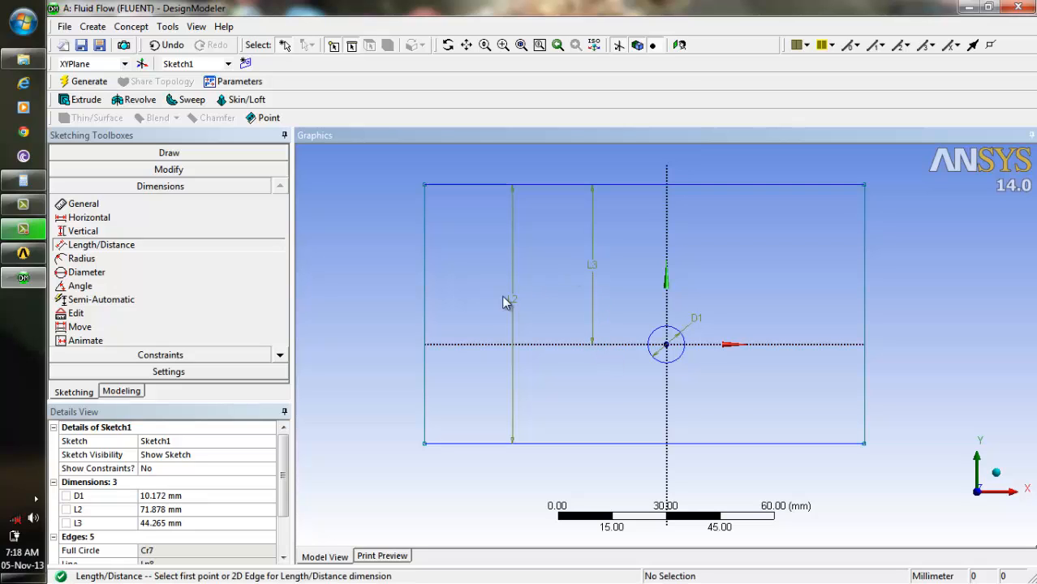
left_click(424, 272)
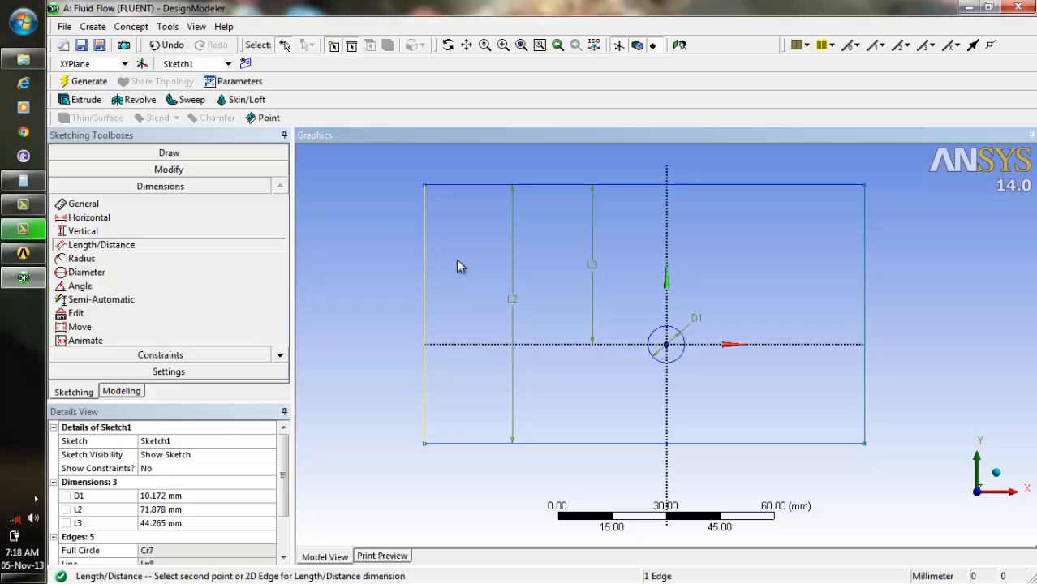
left_click(667, 238)
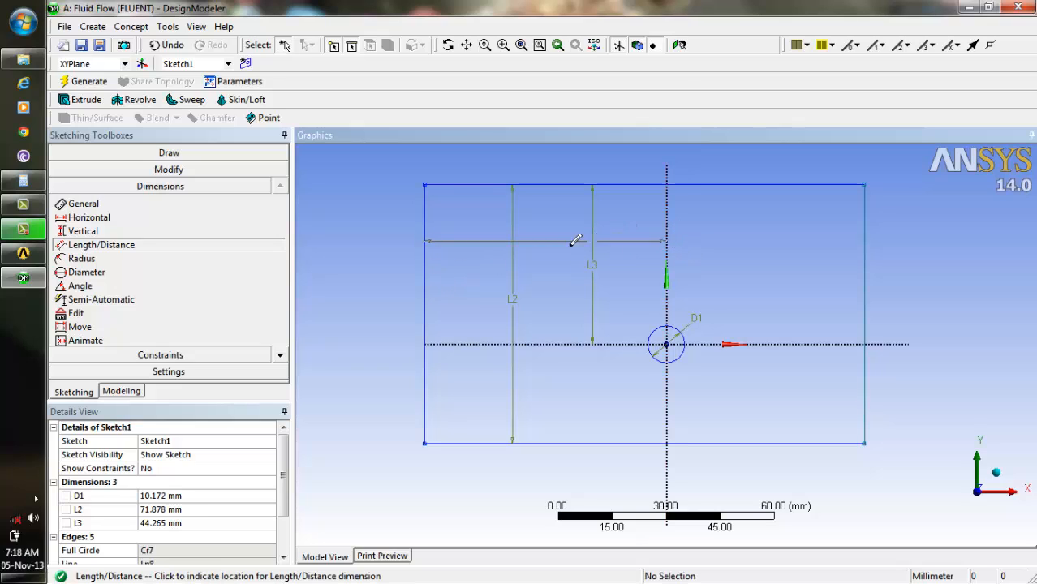
left_click(545, 245)
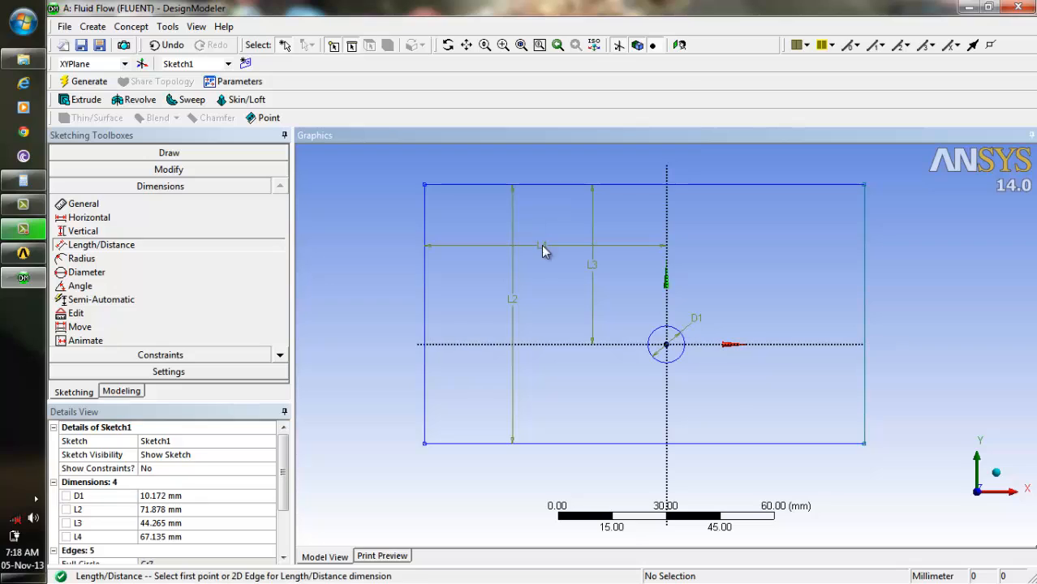
Dimension the rectangle's width between its left and right edges
left_click(422, 283)
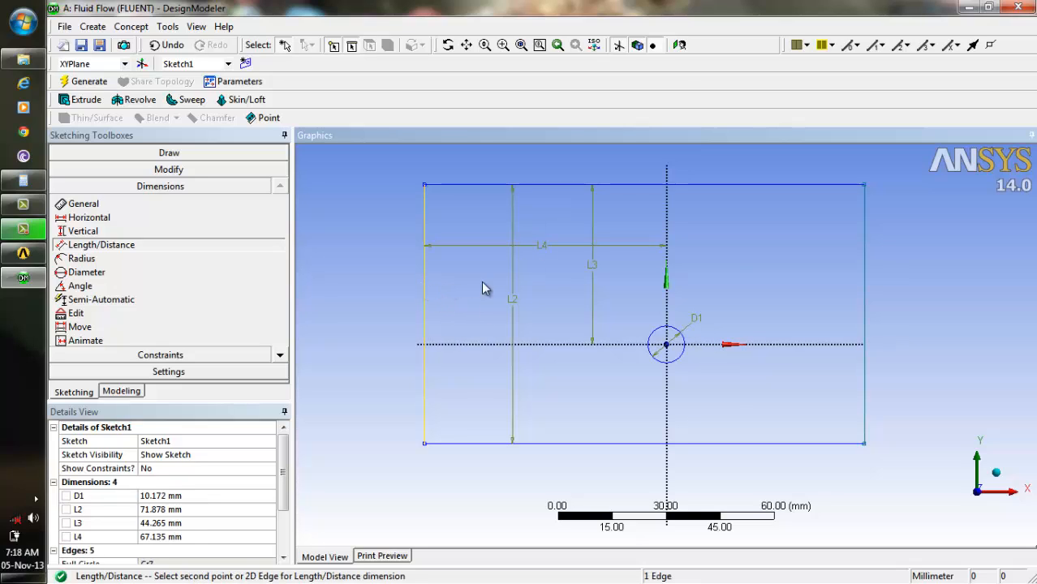
left_click(864, 251)
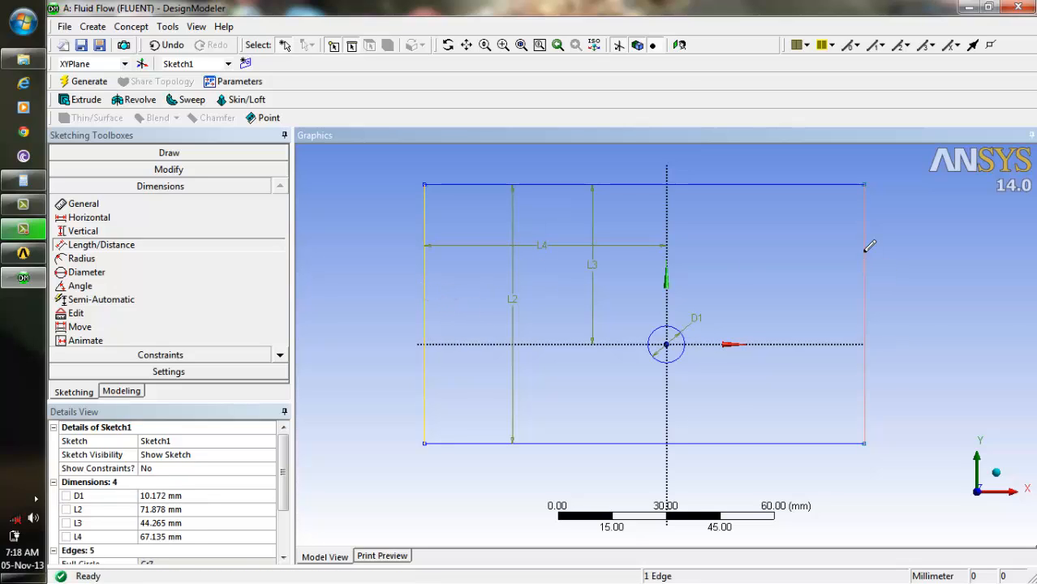
left_click(753, 281)
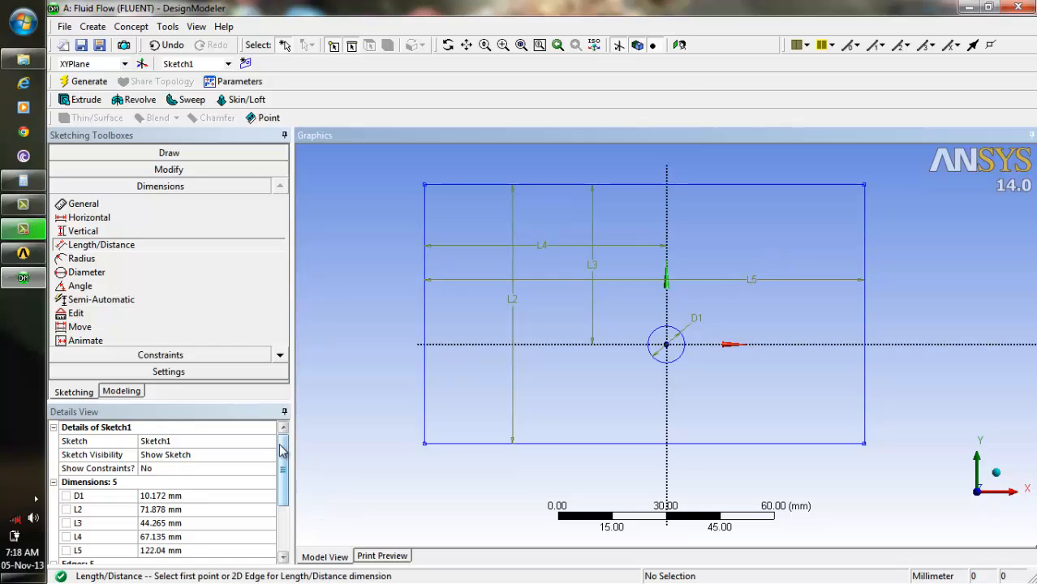
Set the diameter of the circle at the origin to 1 mm
left_click_drag(284, 452, 284, 465)
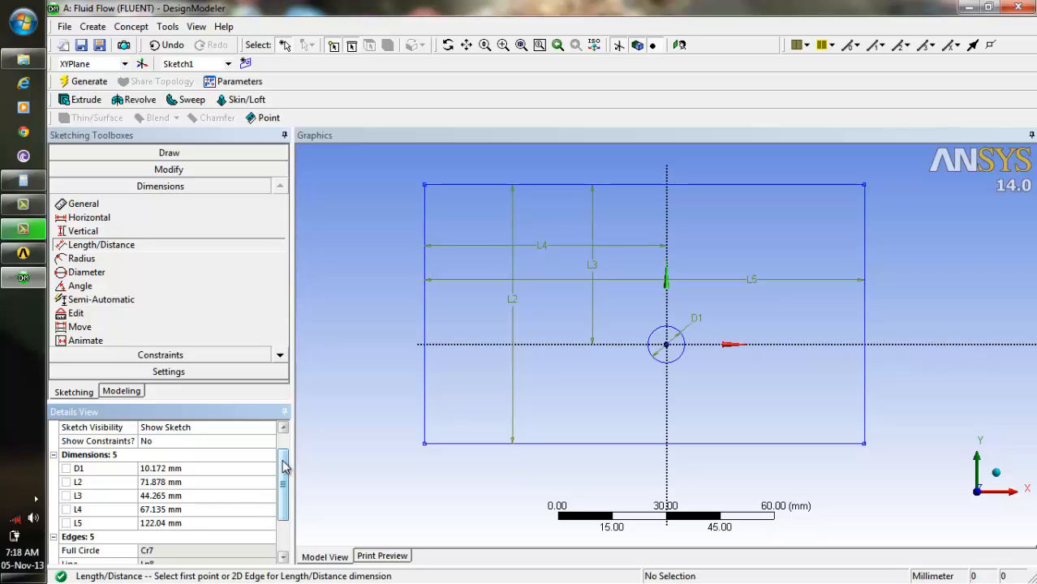
left_click(241, 464)
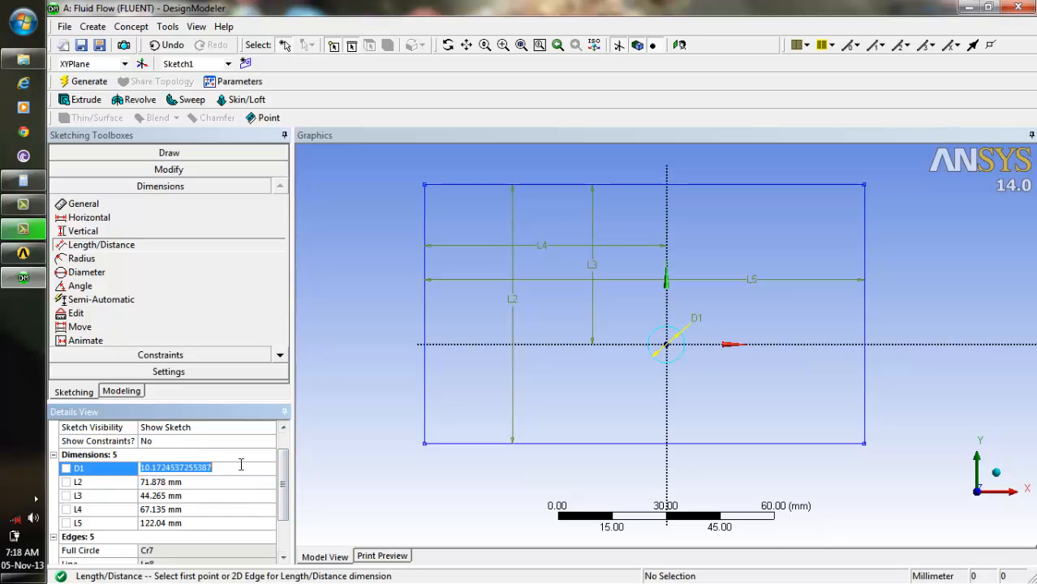
key("BackSpace")
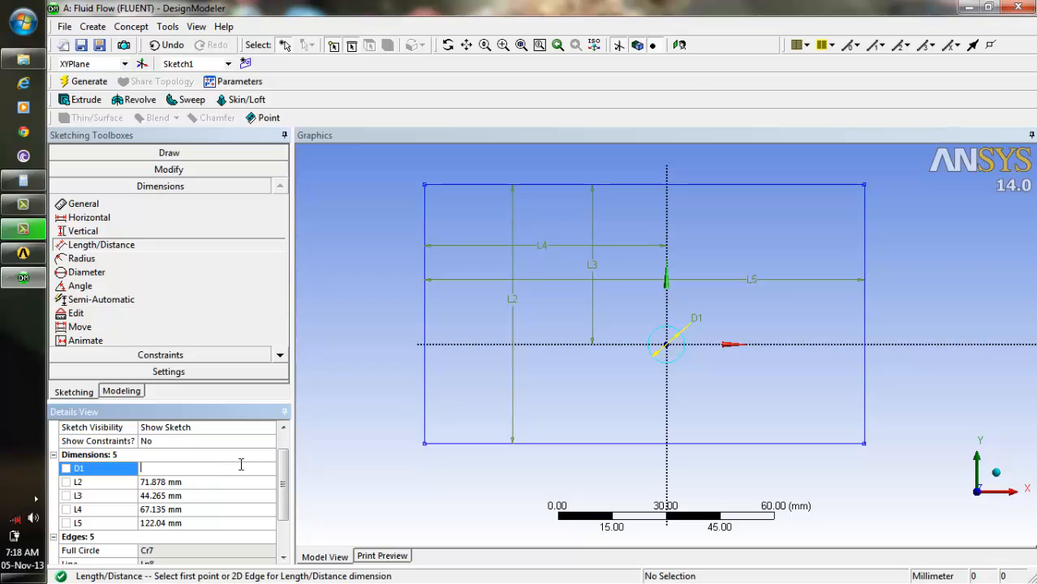
key("Return")
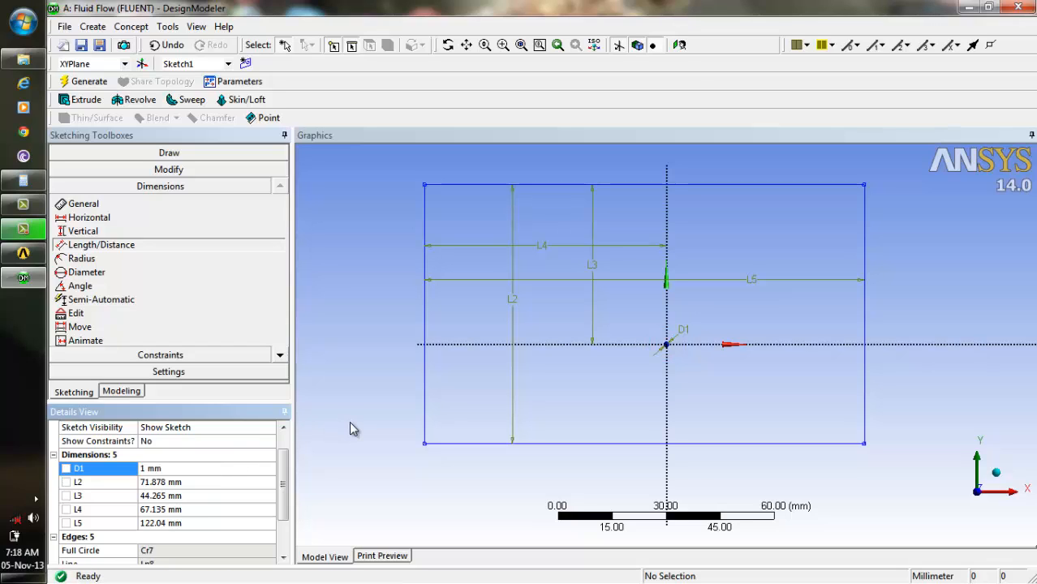
Set the rectangle's height to 100 mm and the distance from its upper edge to the horizontal axis to 50 mm
left_click(228, 482)
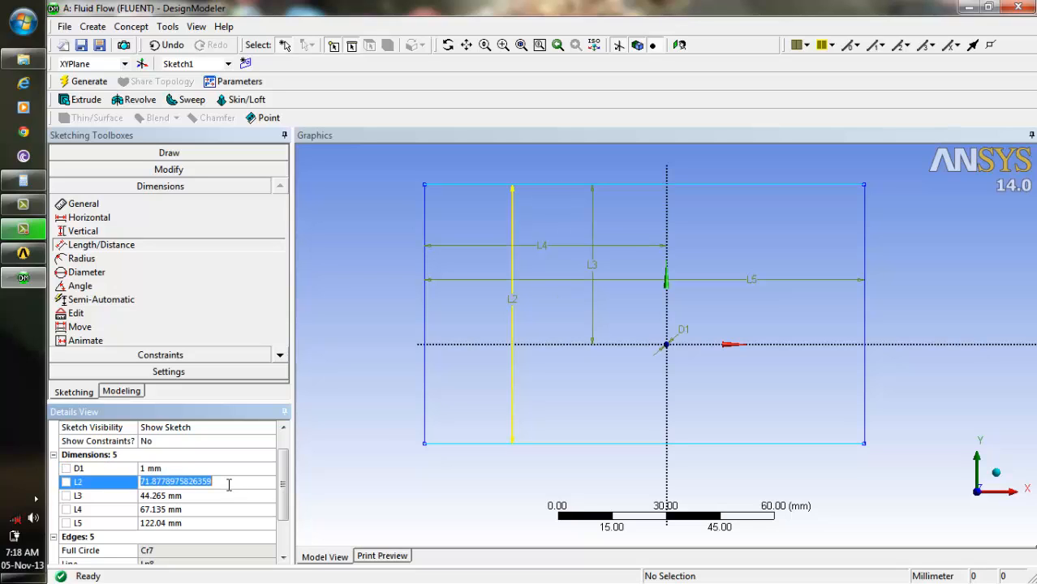
key("BackSpace")
type("100")
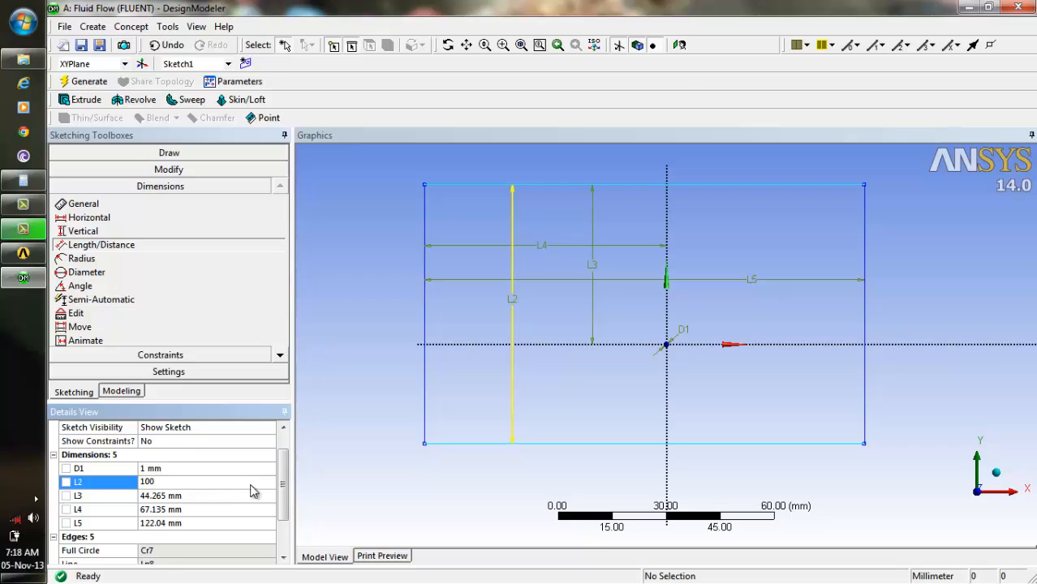
key("Return")
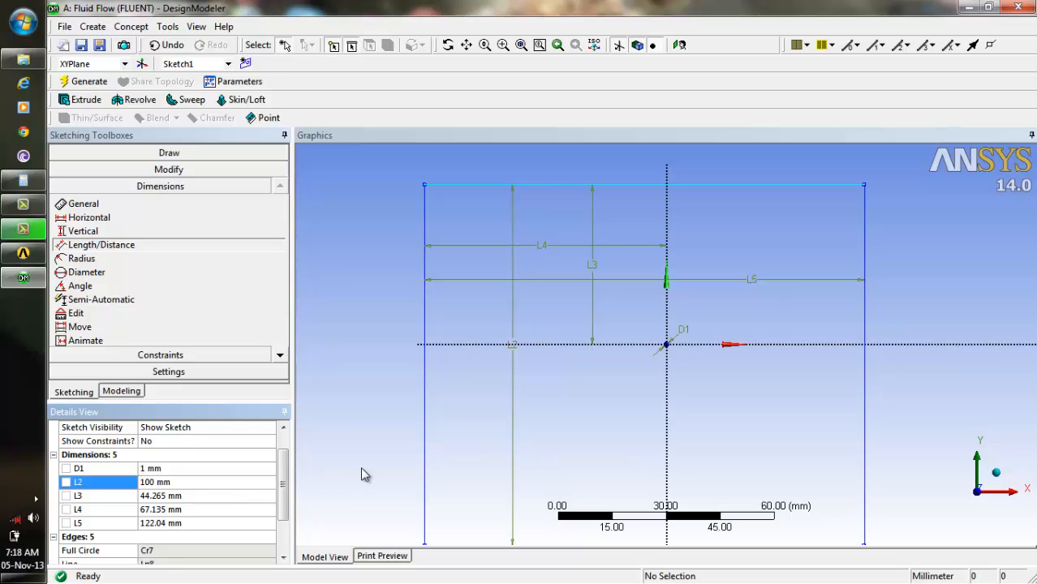
left_click(195, 495)
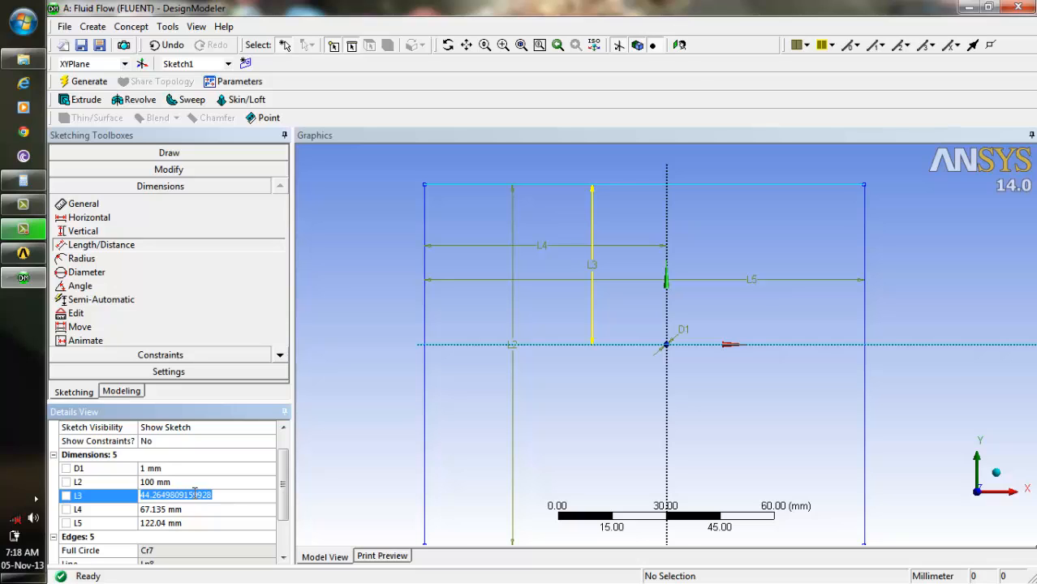
key("BackSpace")
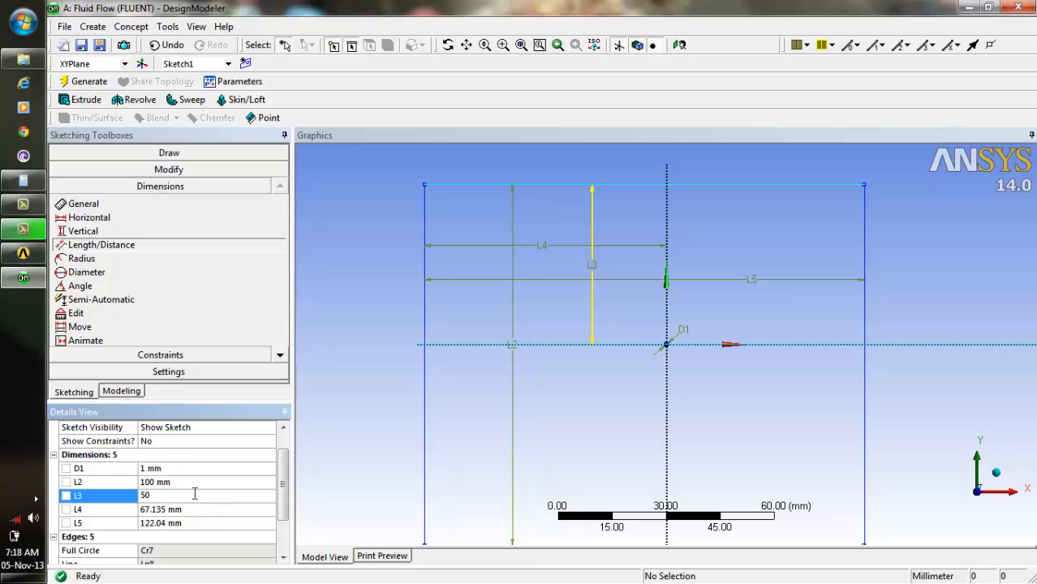
type("50")
key("Return")
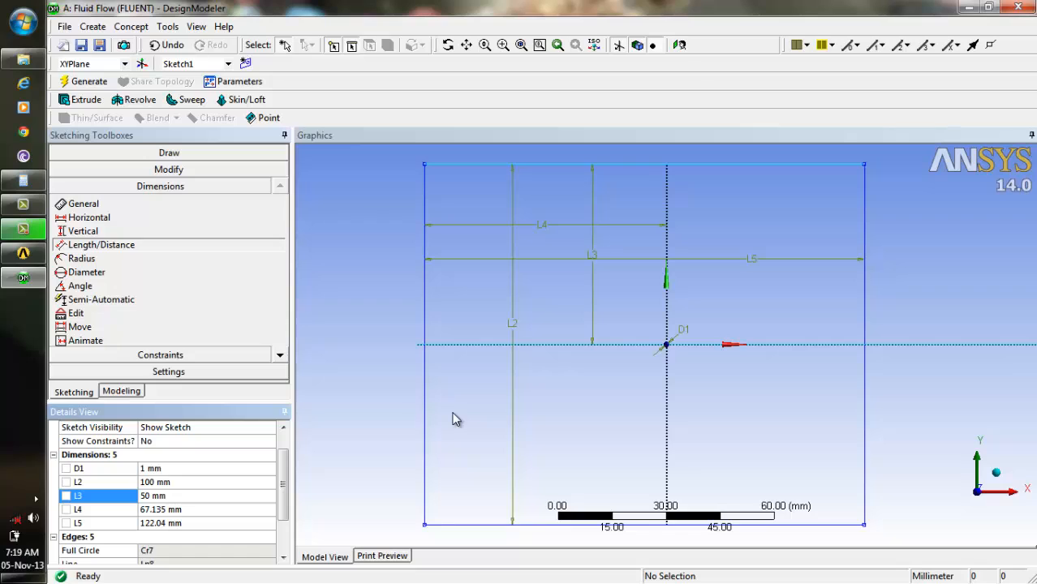
Try 75 mm and 50 mm as the distance from the rectangle's left edge to the vertical axis
left_click(213, 509)
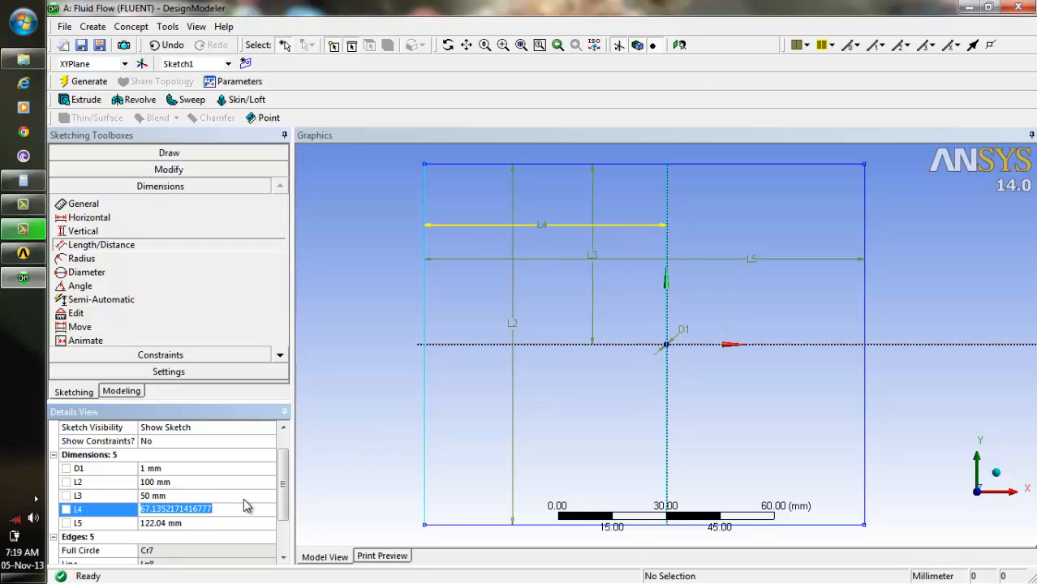
key("BackSpace")
type("75")
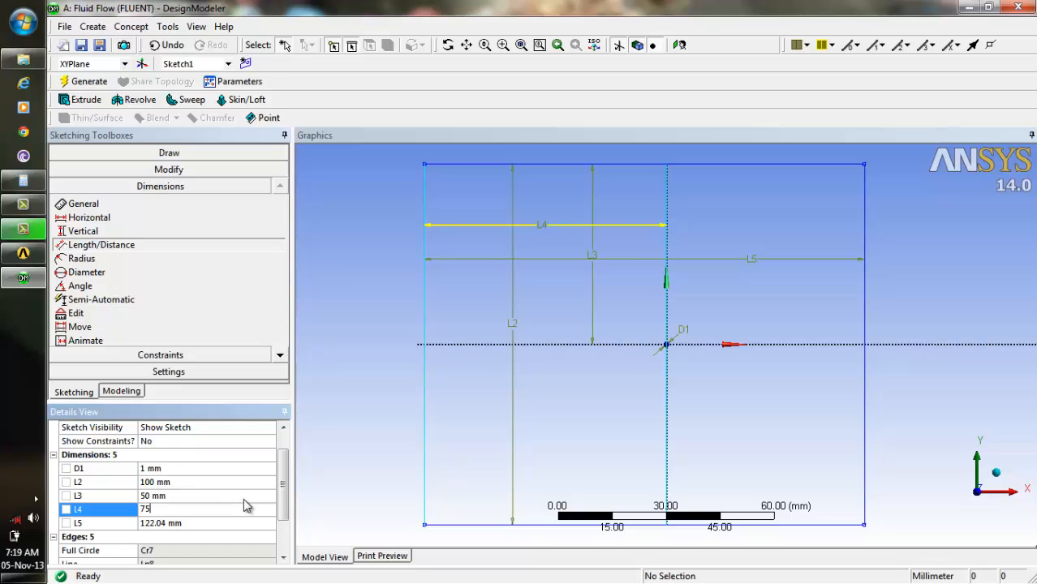
key("Return")
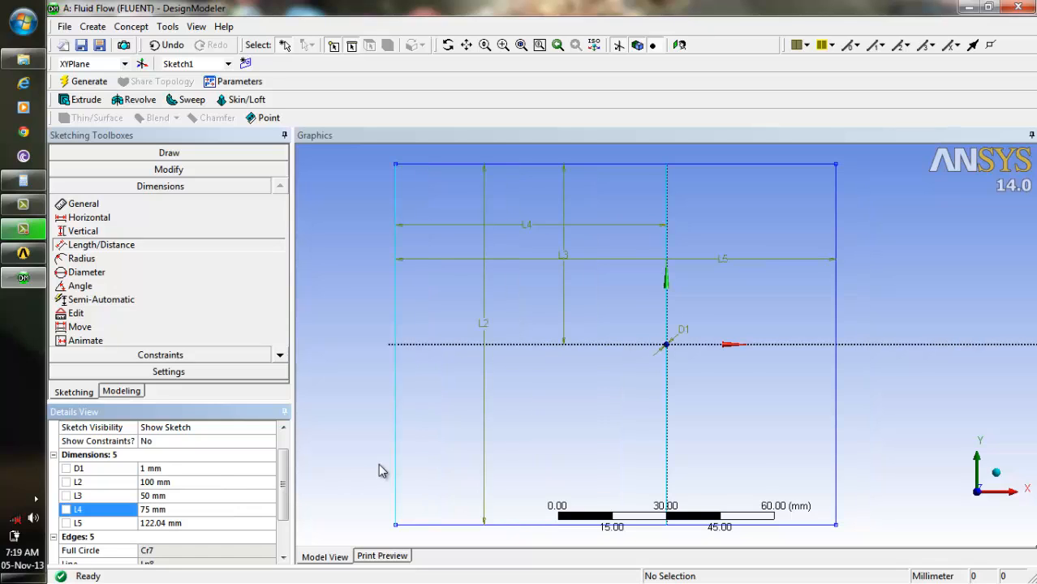
left_click(191, 507)
key("BackSpace")
type("50")
key("Return")
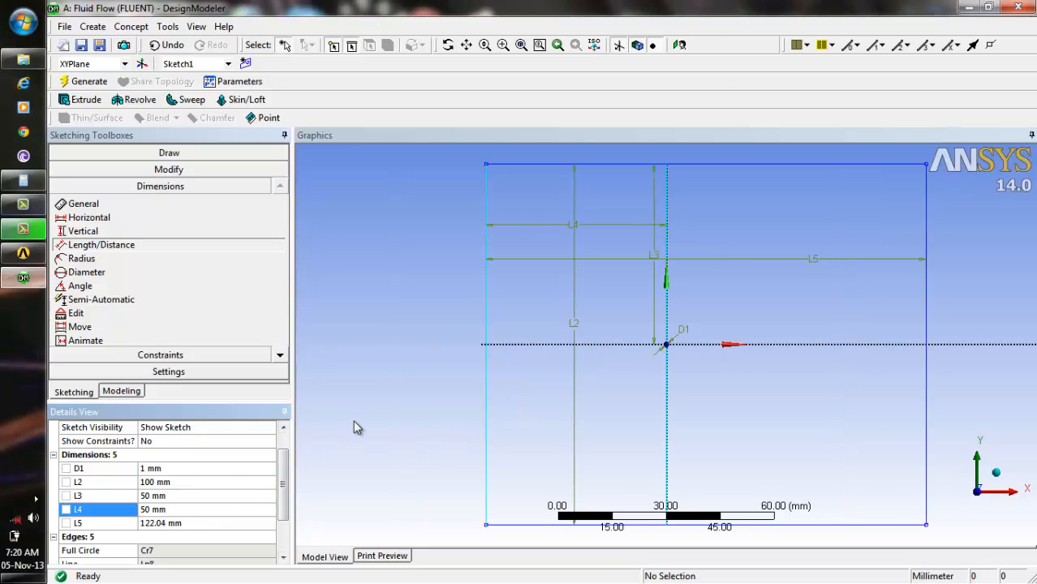
Set the distance from the rectangle's left edge to the vertical axis to 60 mm
left_click(195, 508)
key("BackSpace")
type("60")
key("Return")
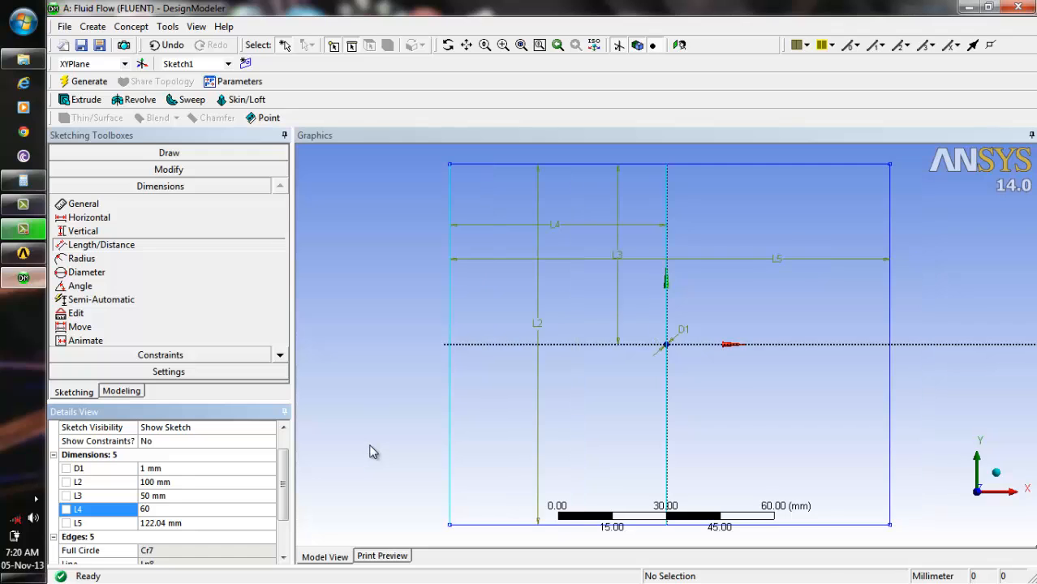
Try 130 mm as the rectangle's overall width
left_click(239, 523)
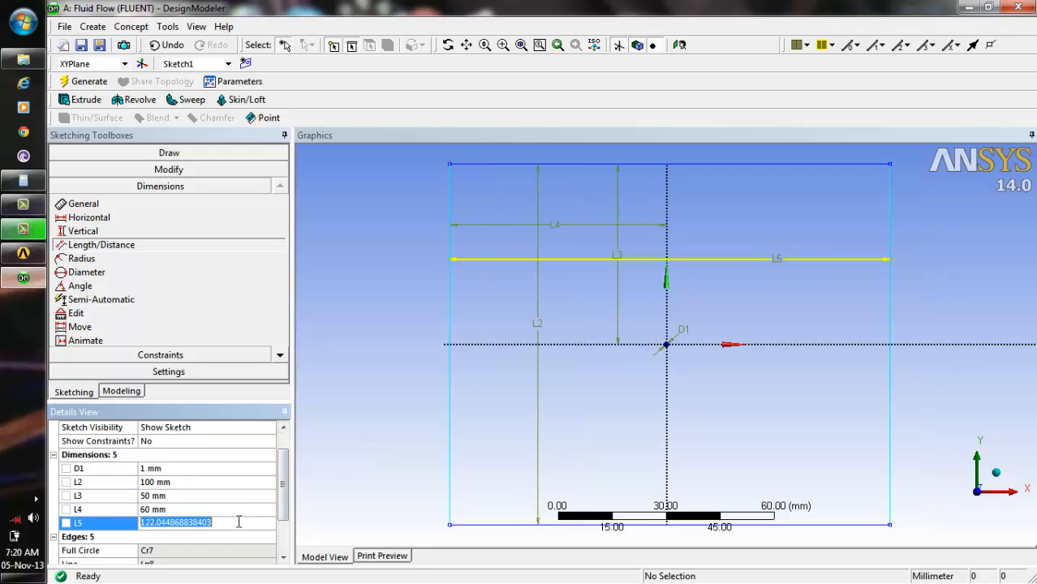
key("BackSpace")
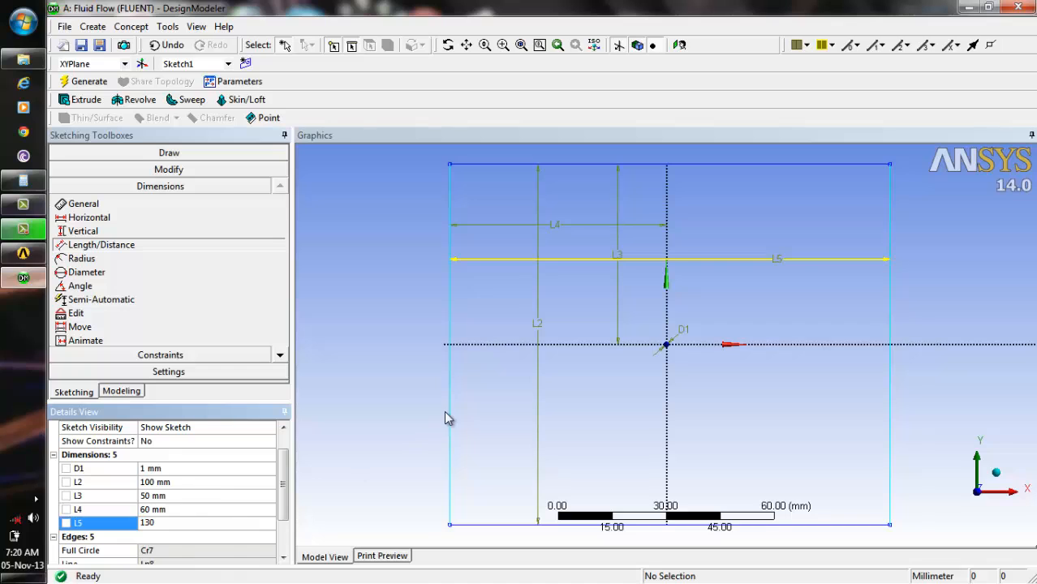
key("Return")
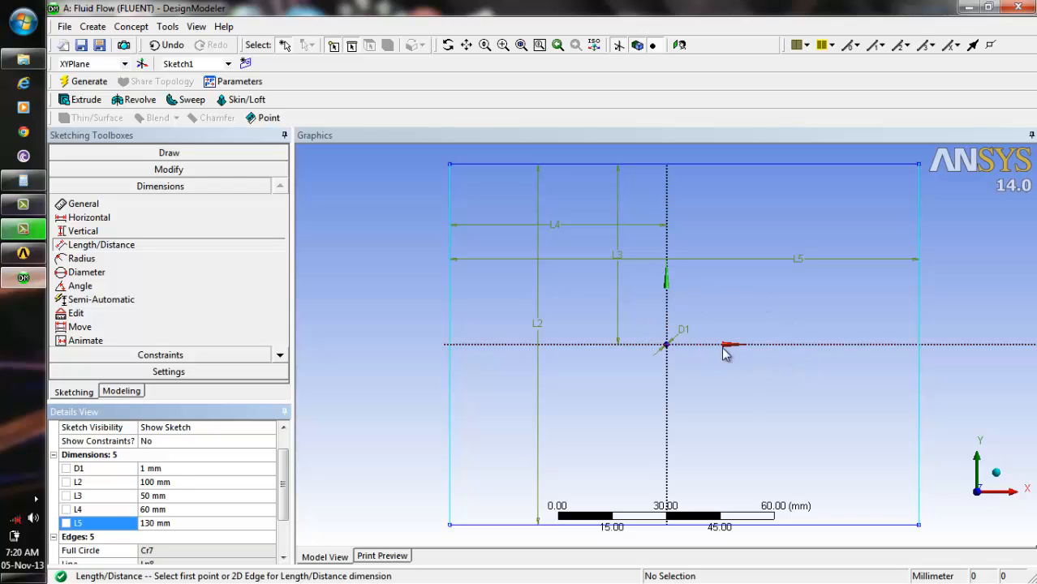
Set the rectangle's overall width to 120 mm
left_click(203, 525)
type("120")
key("Return")
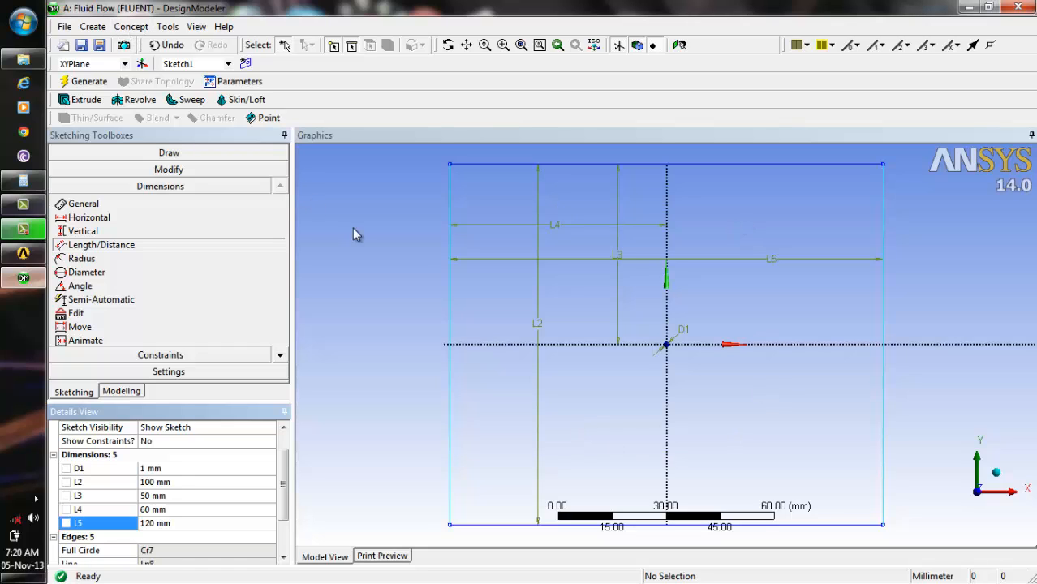
Generate a surface from Sketch1 on the XY plane with the Surfaces From Sketches feature
left_click(126, 28)
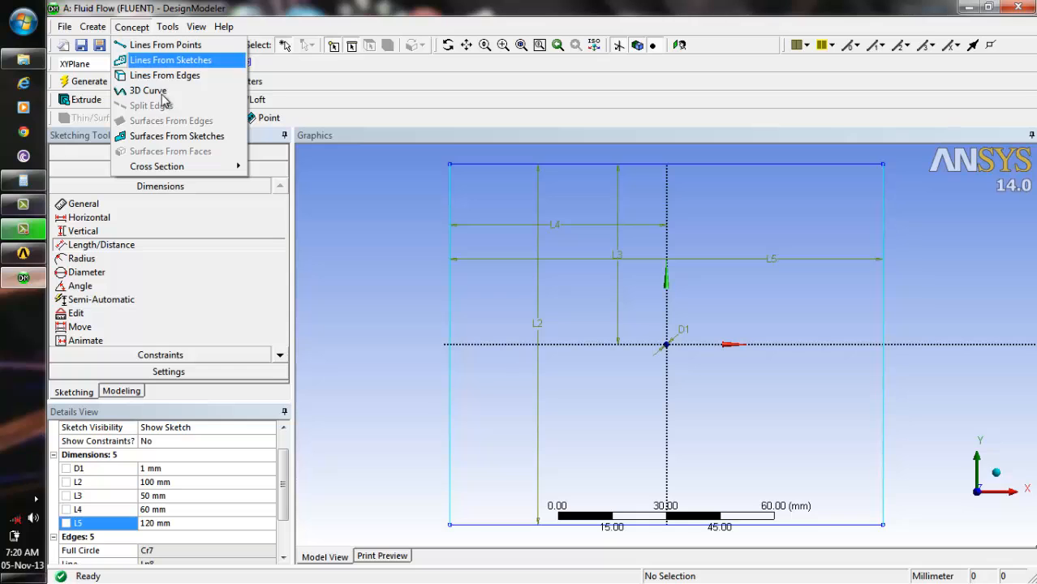
left_click(173, 138)
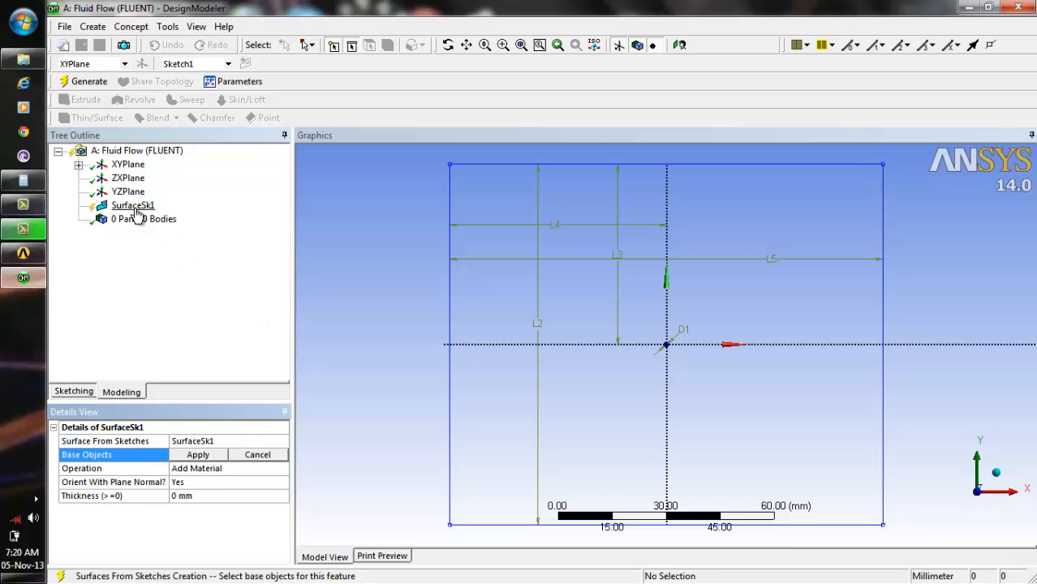
left_click(79, 165)
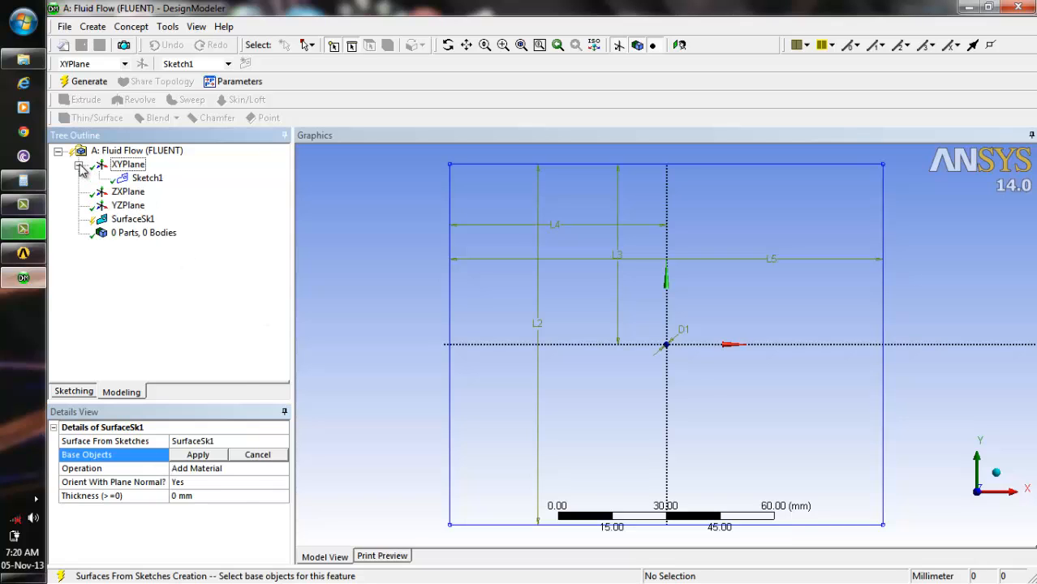
left_click(152, 180)
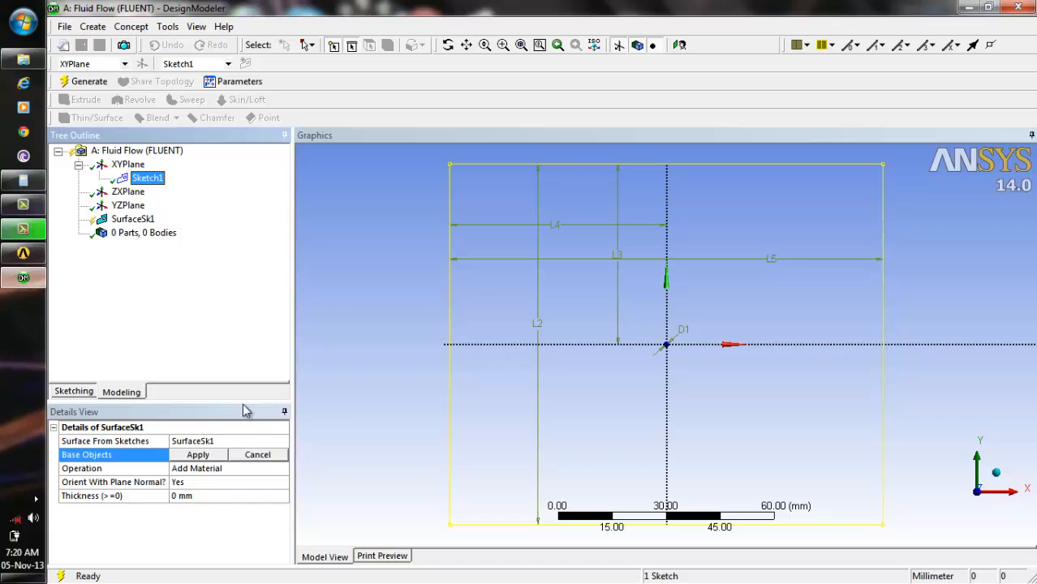
left_click(199, 456)
left_click(88, 83)
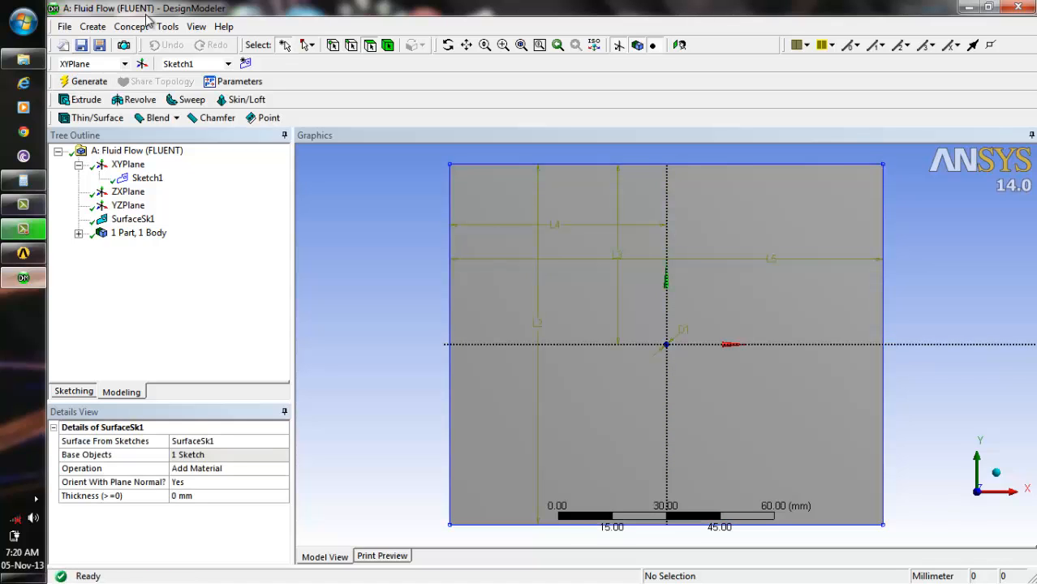
Examine the circular hole at the origin of the generated surface up close and return to the whole domain
left_click(506, 46)
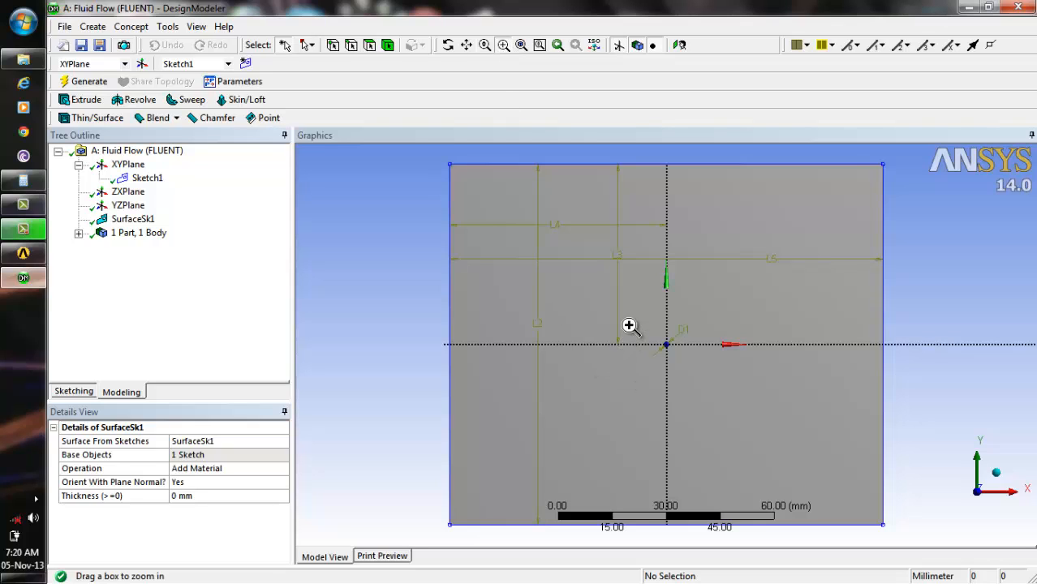
left_click_drag(628, 324, 728, 369)
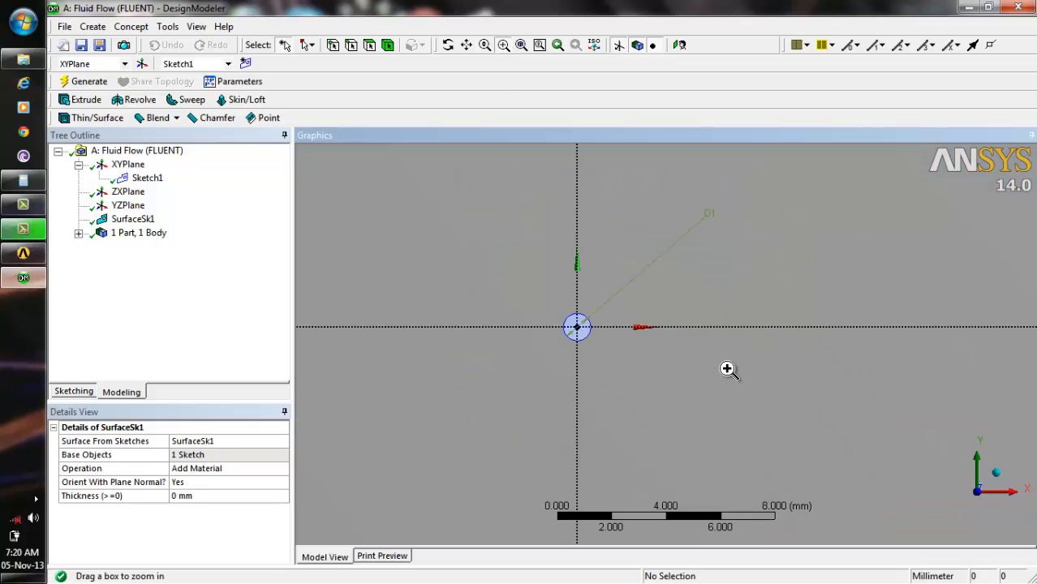
left_click_drag(509, 283, 662, 383)
left_click_drag(488, 210, 761, 377)
left_click_drag(855, 434, 597, 293)
left_click_drag(731, 353, 453, 239)
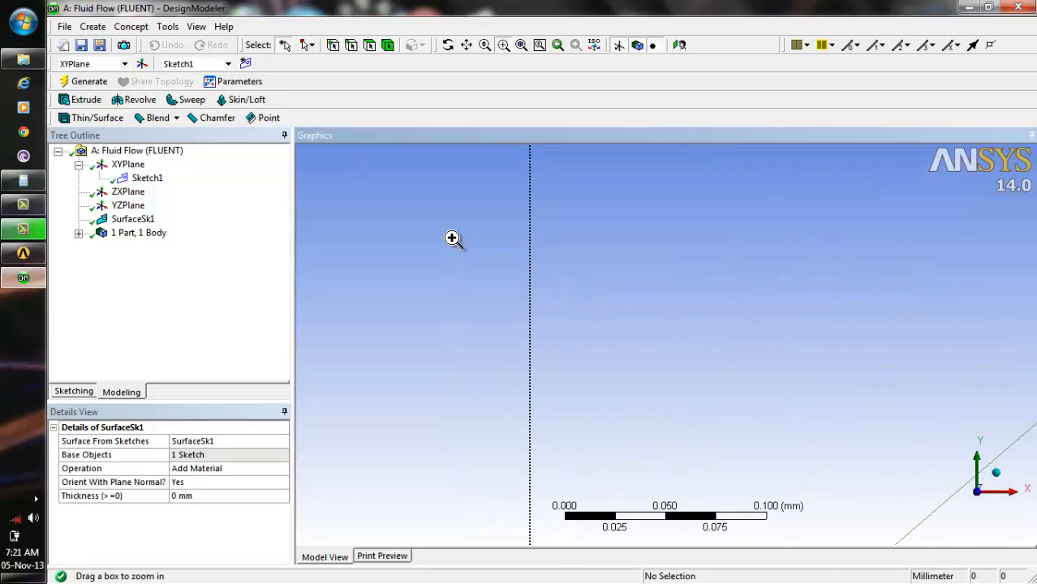
left_click(521, 46)
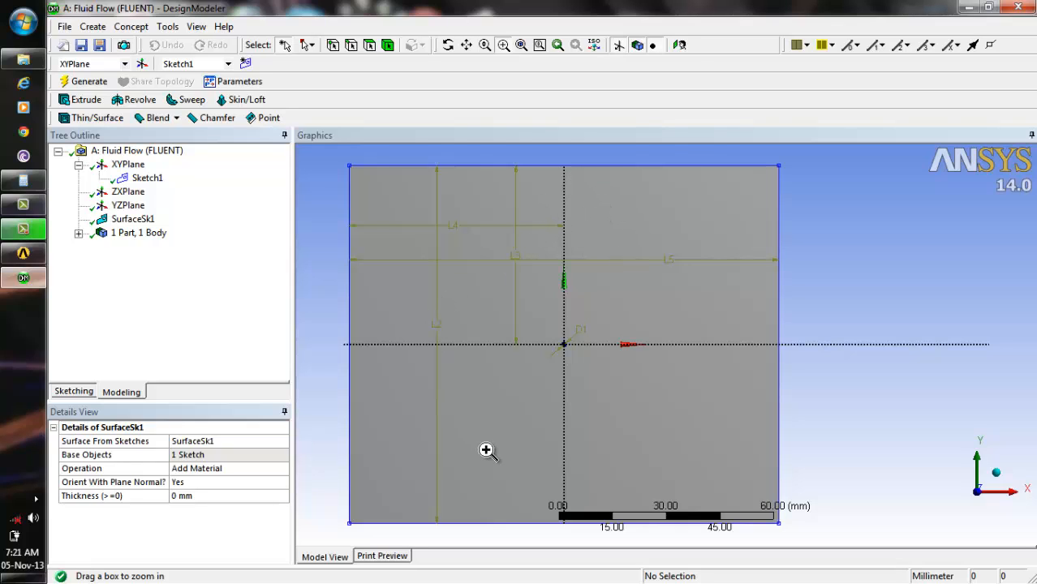
left_click(509, 436)
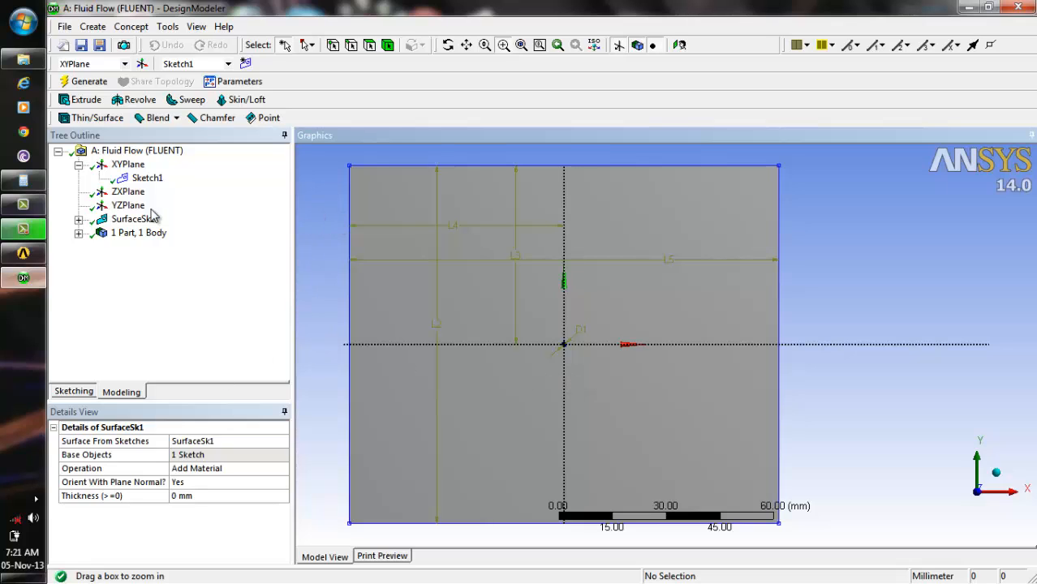
Start saving the project and browse to the tutorial folder inside the personal folder on Local Disk (C:)
left_click(64, 27)
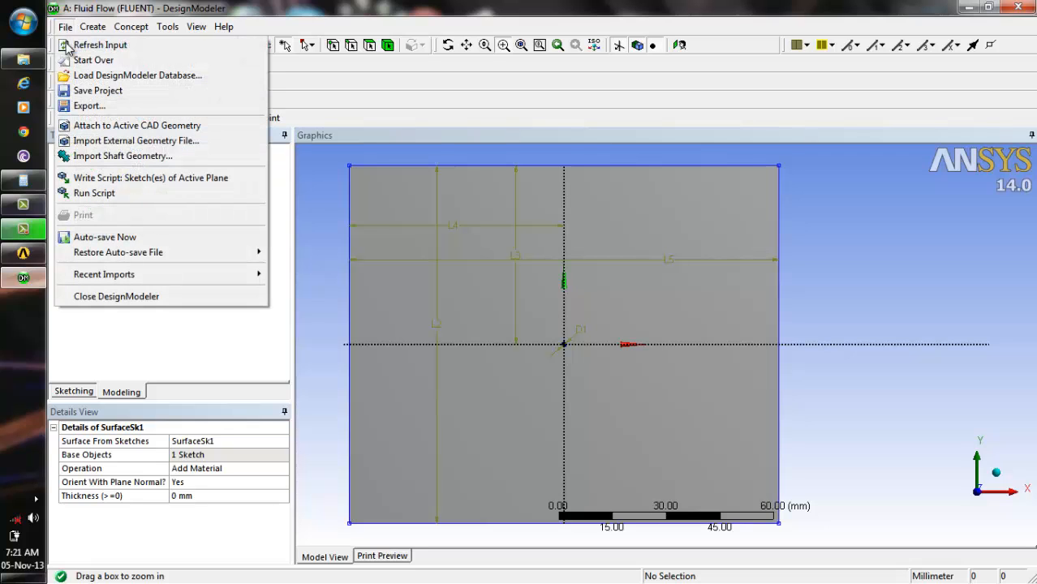
left_click(102, 91)
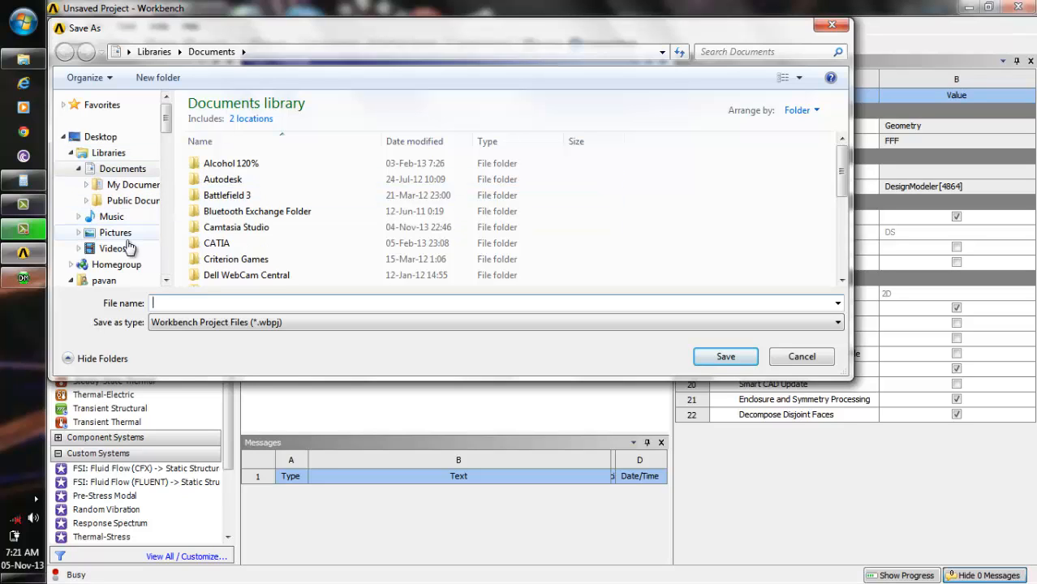
left_click(663, 51)
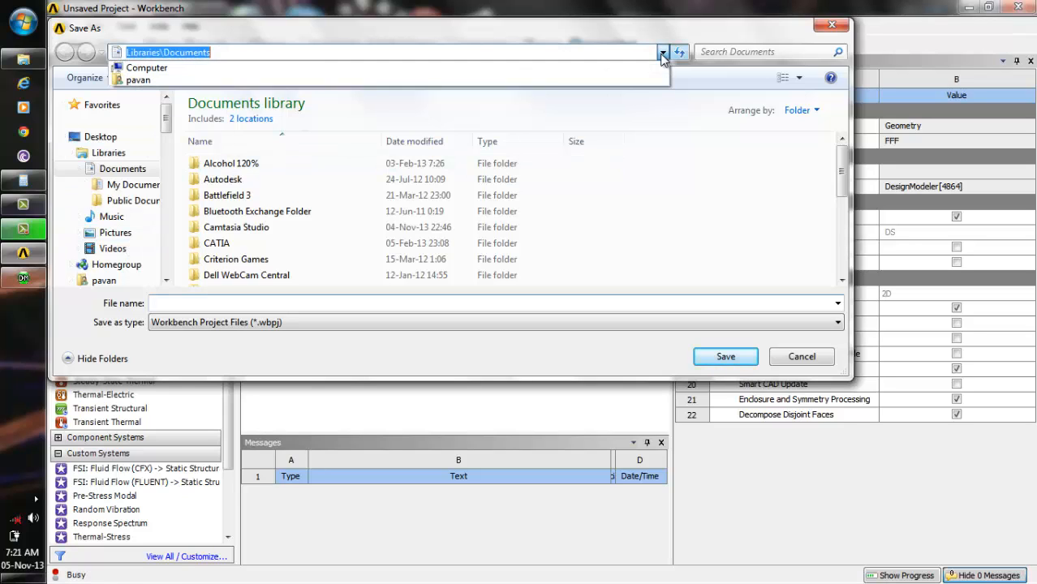
left_click(549, 71)
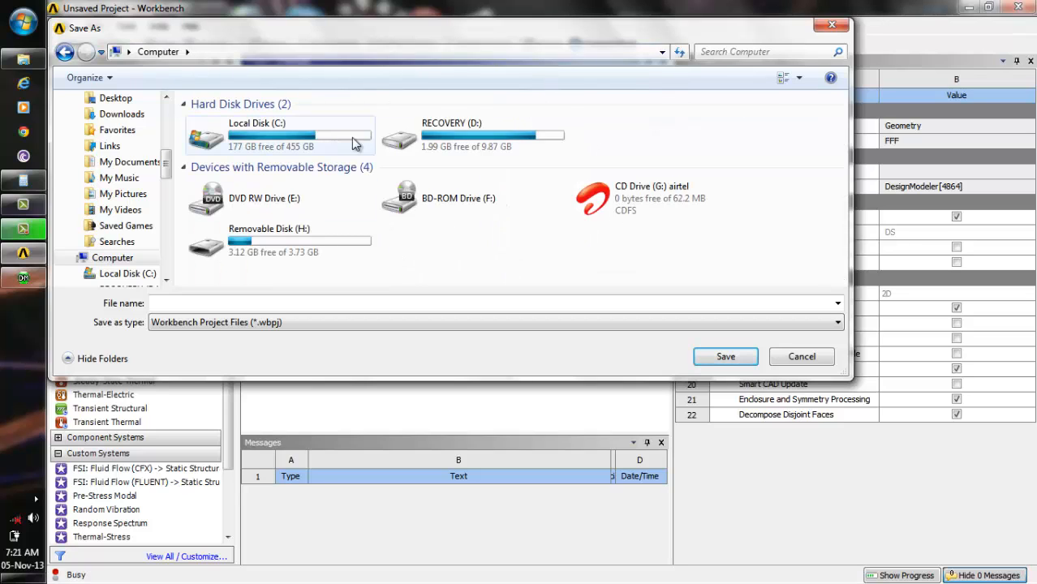
double_click(341, 143)
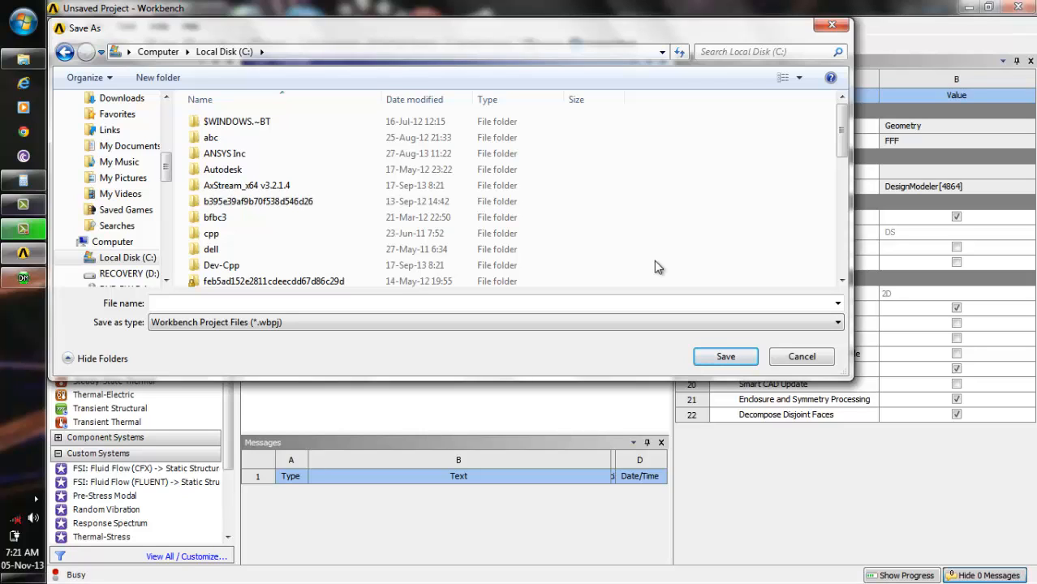
type("pa")
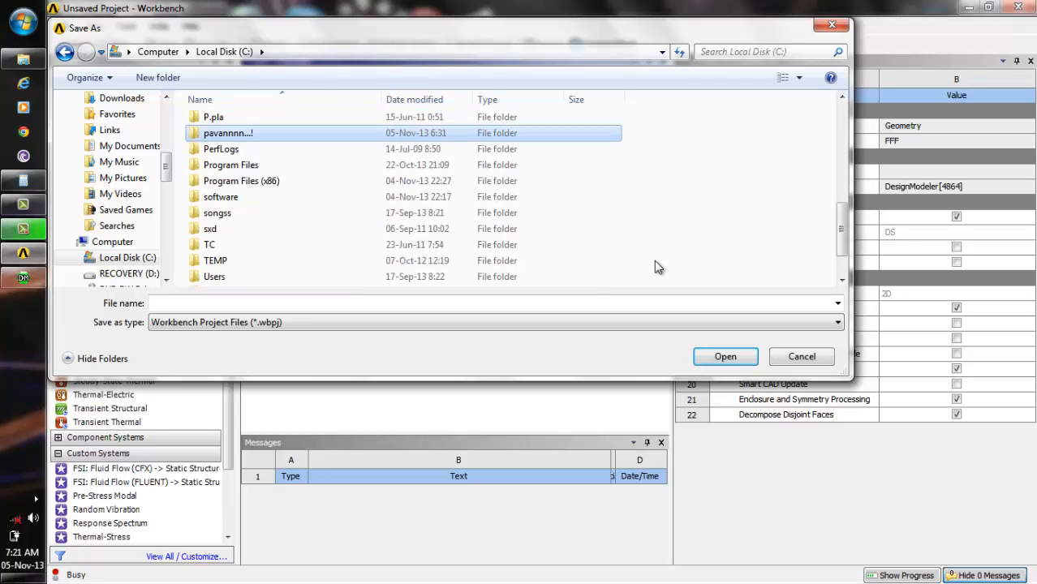
key("Return")
type("tu")
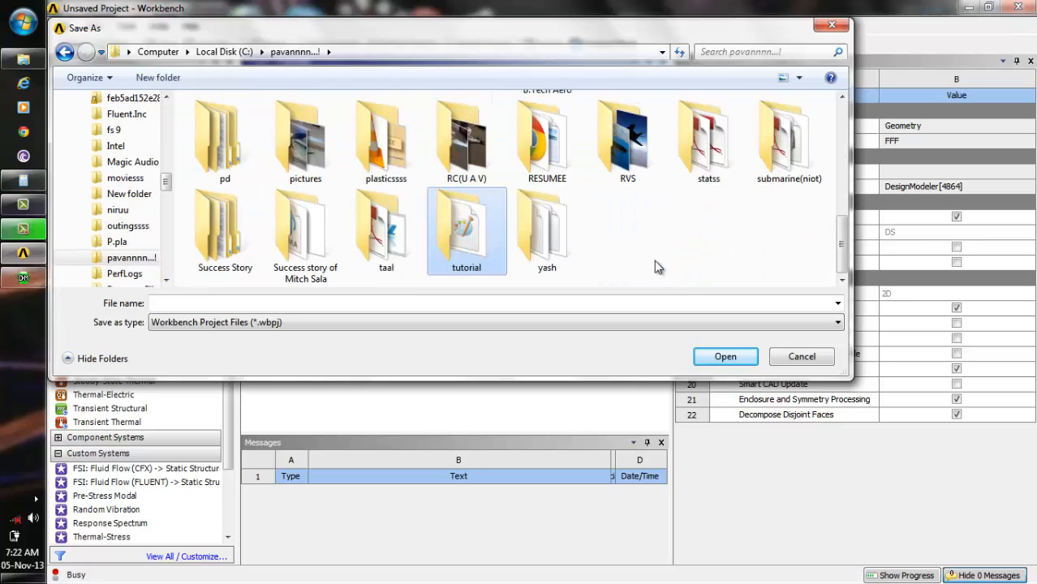
key("Return")
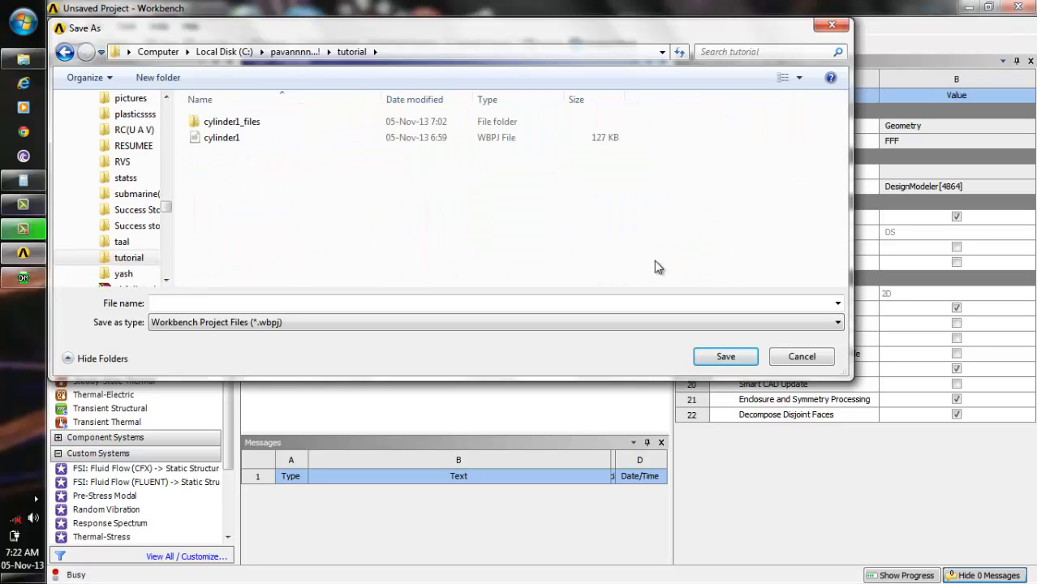
Save the Workbench project in the tutorial folder under the file name cly
left_click(507, 302)
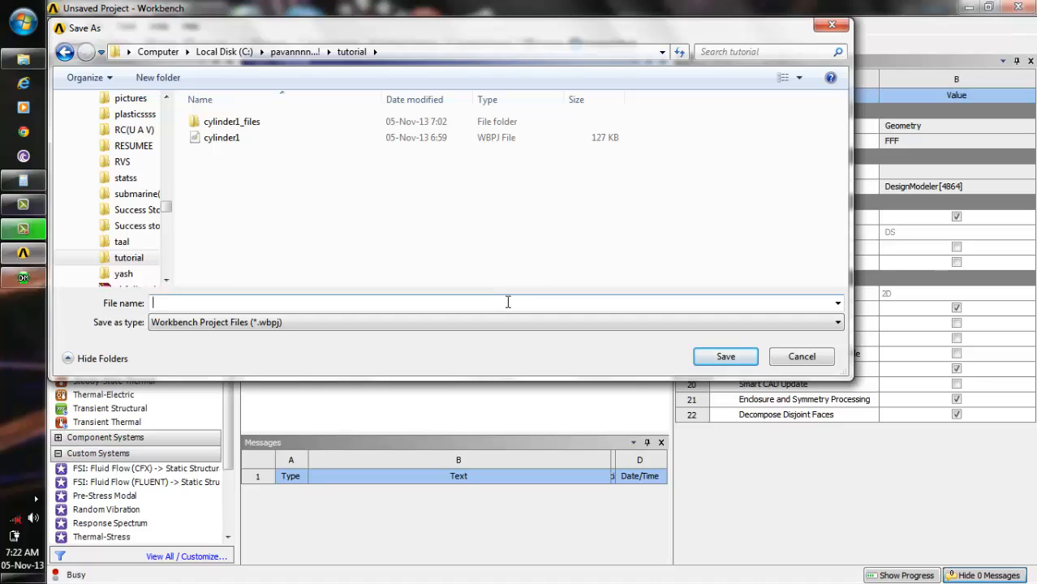
type("cl")
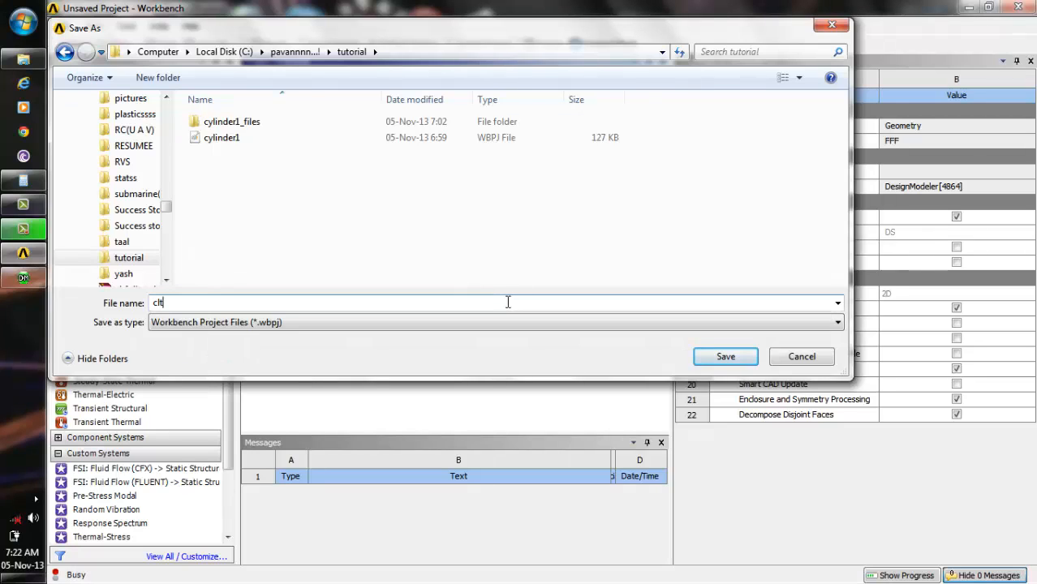
type("y")
left_click(728, 356)
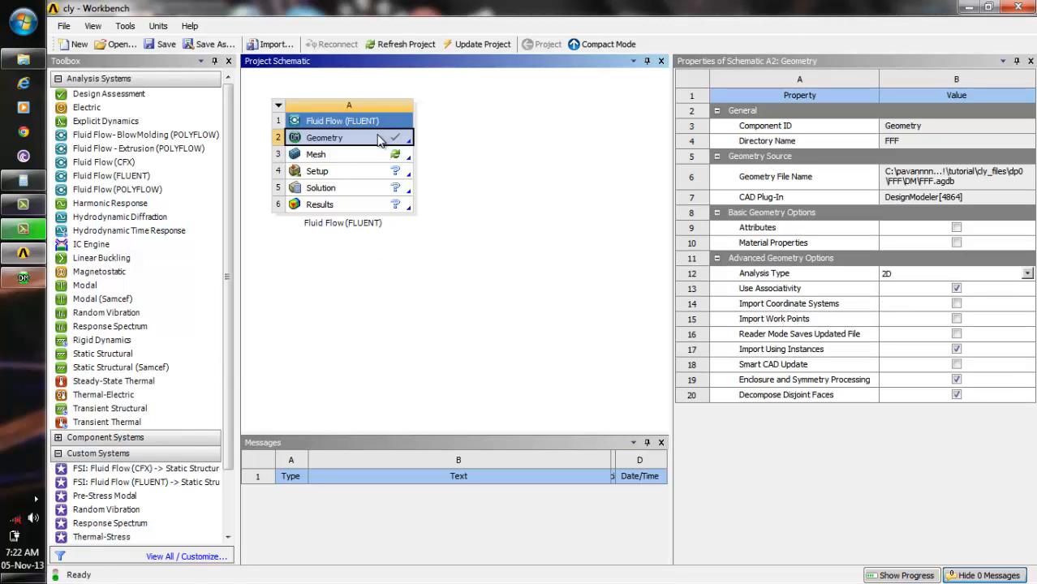
Open the project's Mesh cell in Meshing and create a named selection clyinder-wall from the circular hole's edge
double_click(365, 151)
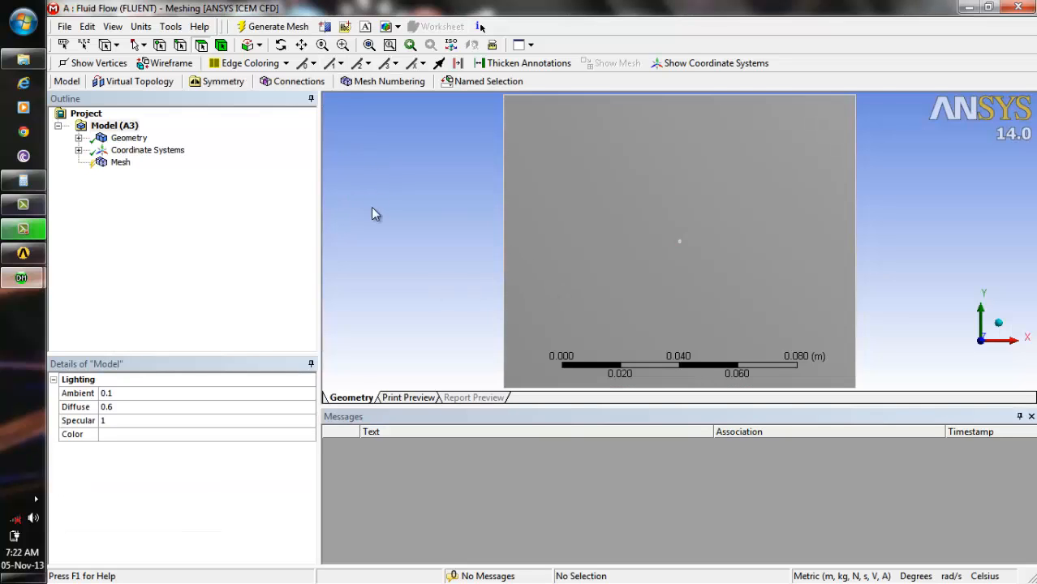
left_click(369, 46)
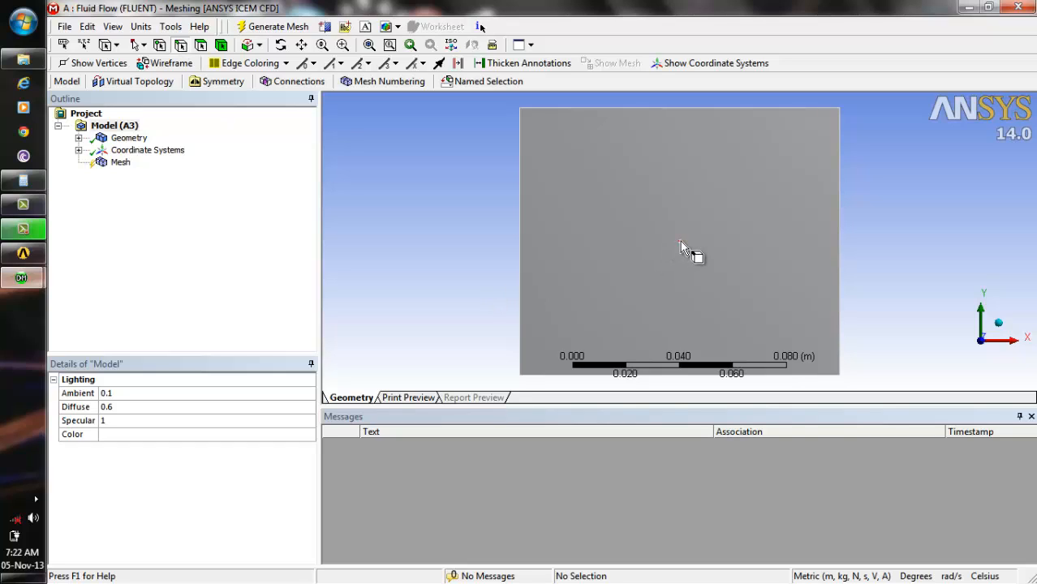
left_click(680, 241)
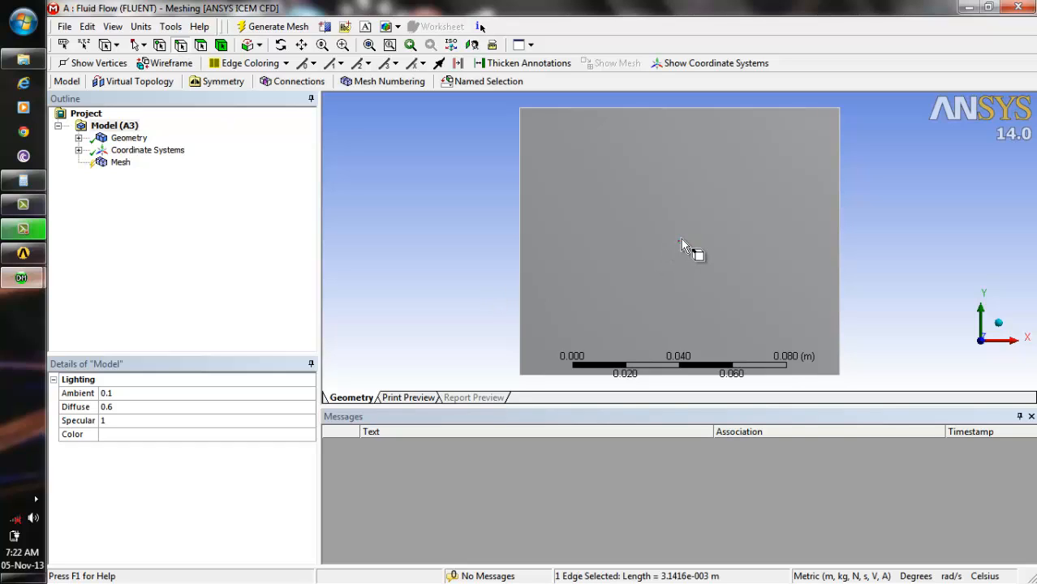
right_click(680, 242)
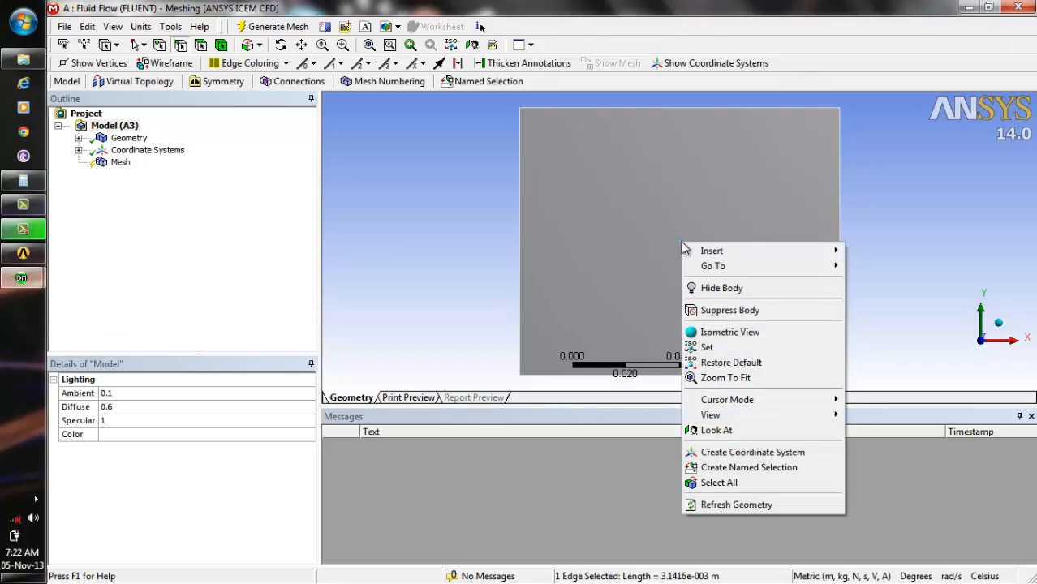
left_click(768, 471)
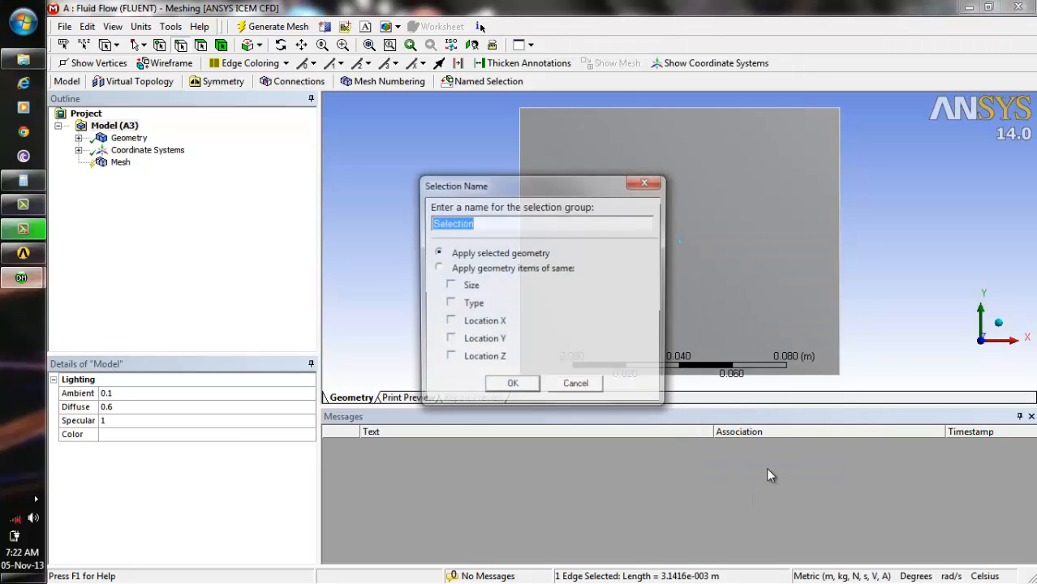
key("BackSpace")
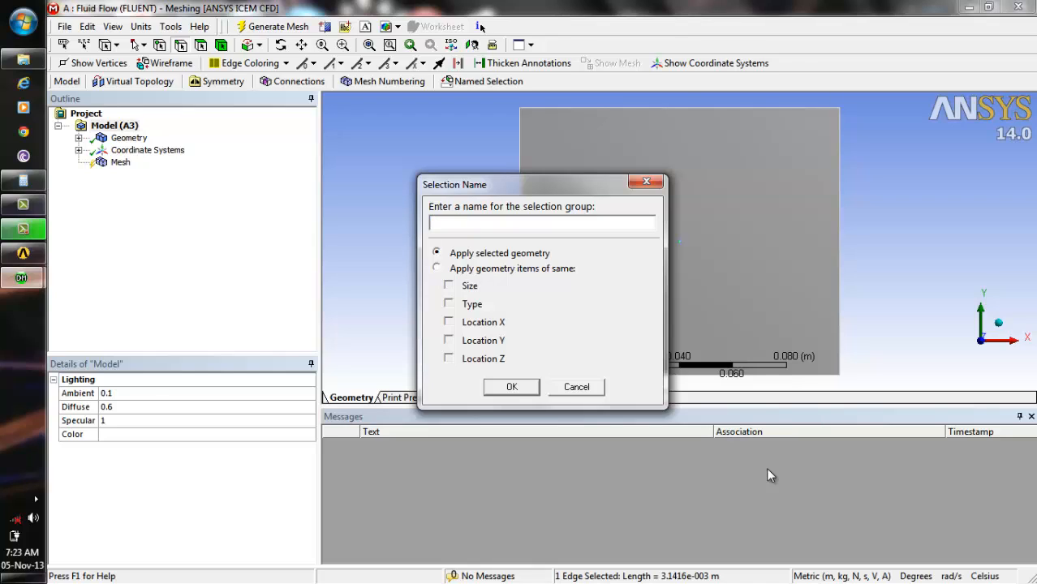
type("clyo")
key("BackSpace")
type("inder-wall")
left_click(512, 388)
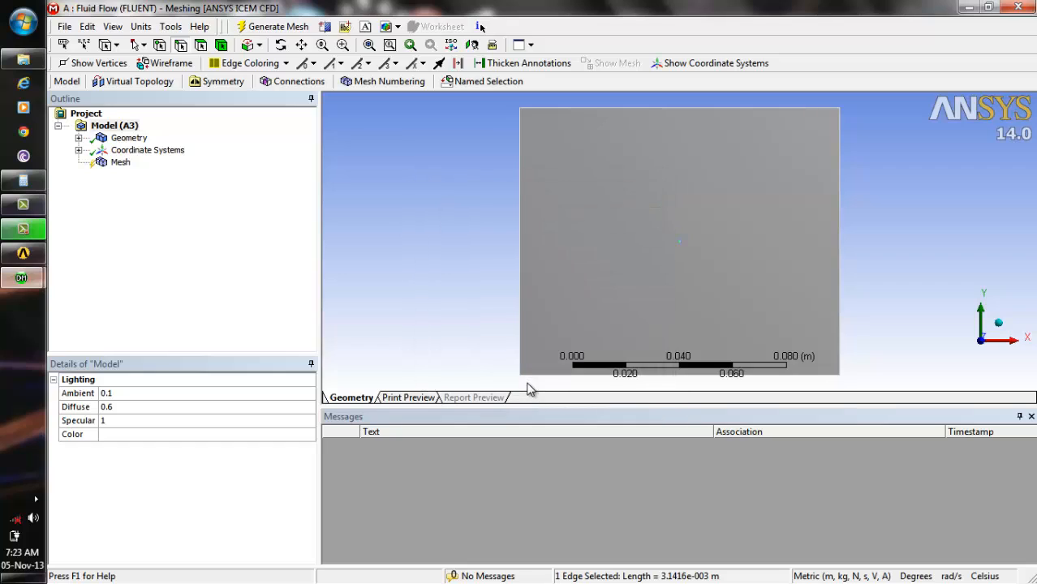
Create a named selection wall from the upper and lower edges of the rectangular domain
left_click(564, 108)
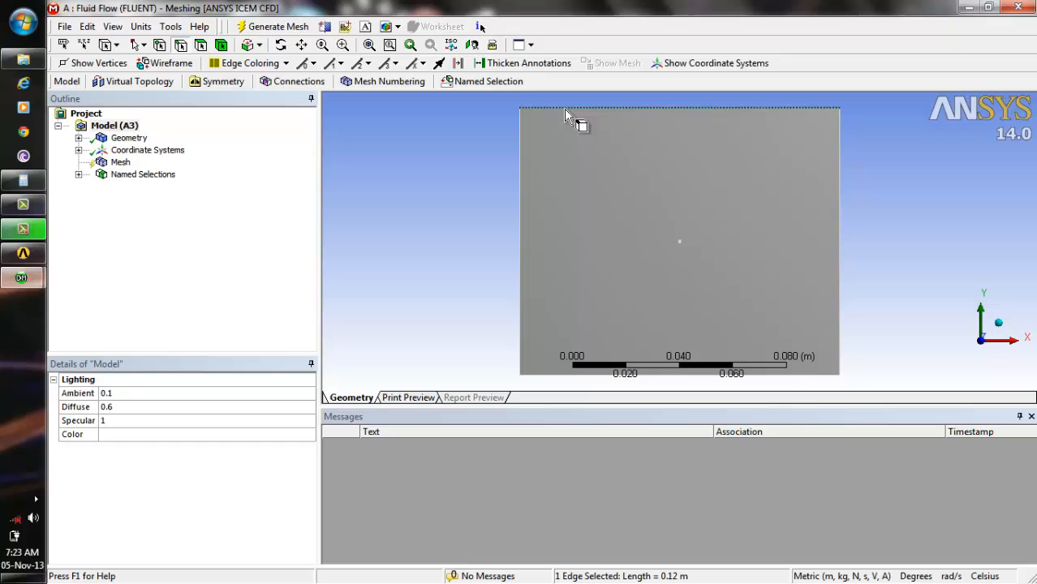
left_click(570, 376, "ctrl")
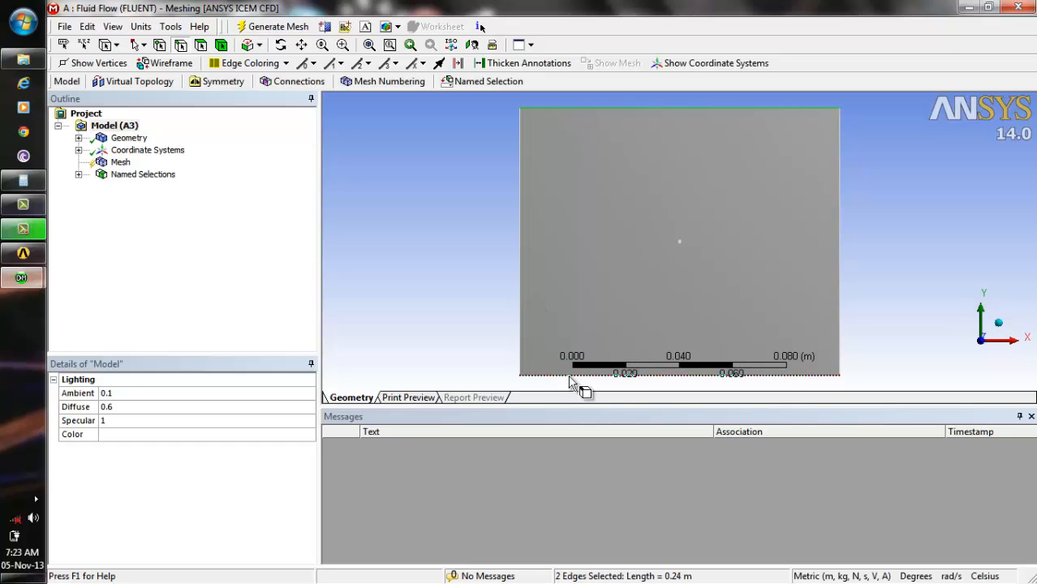
right_click(618, 111)
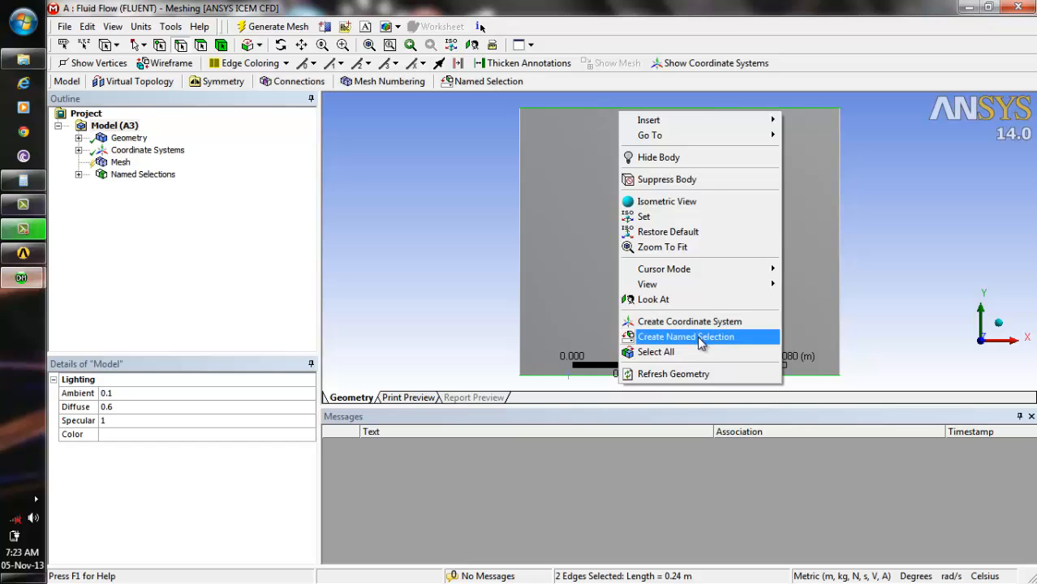
left_click(698, 337)
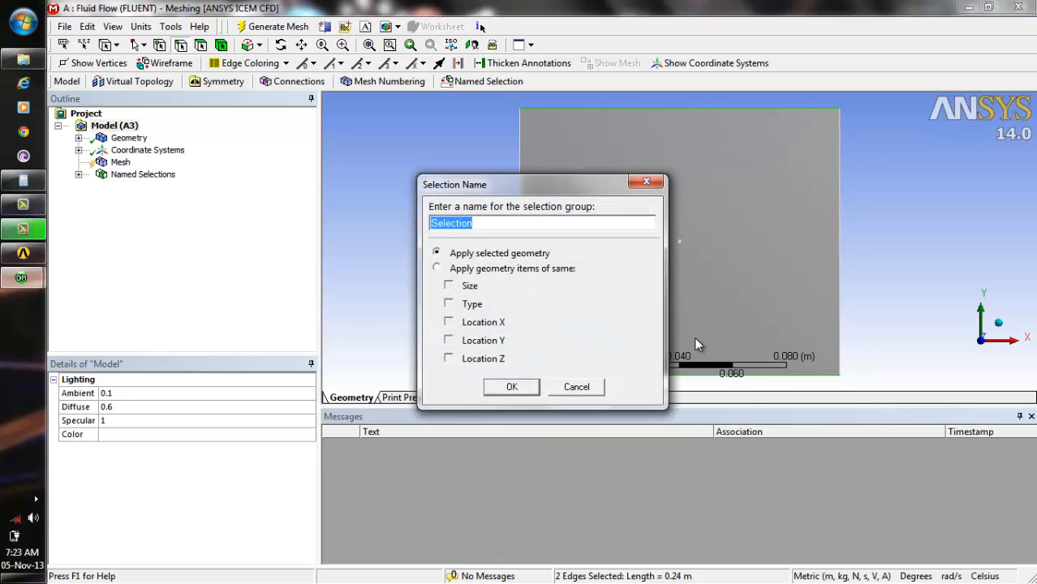
key("BackSpace")
type("wall")
left_click(518, 387)
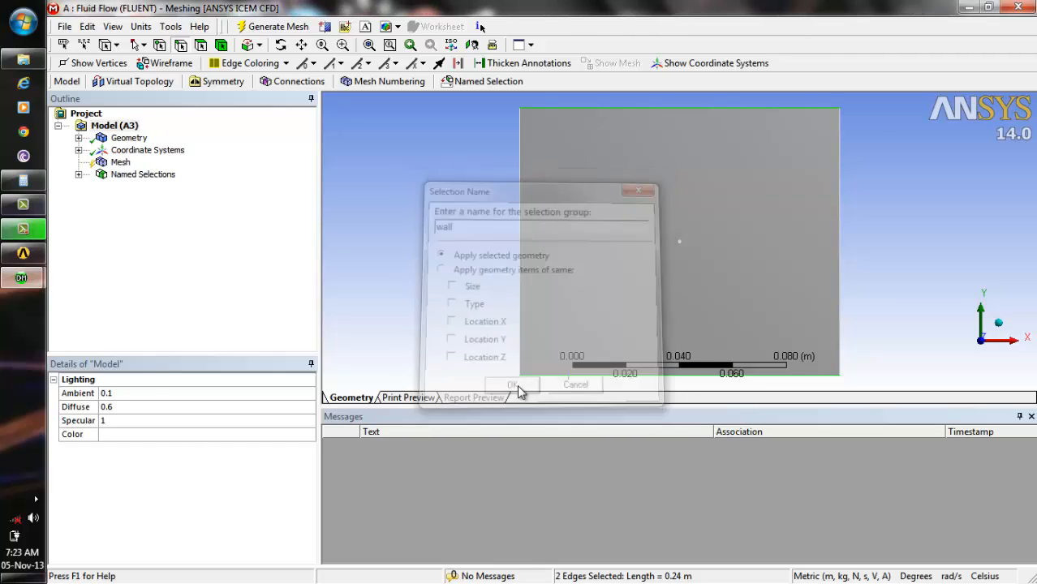
left_click(519, 388)
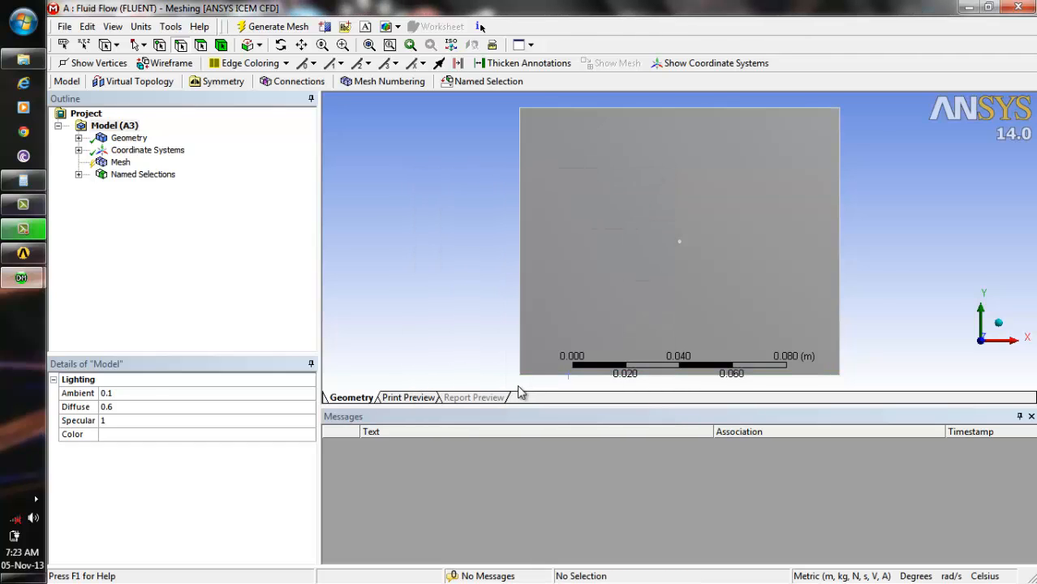
Create a named selection inlet from the left vertical edge of the rectangular domain
left_click(521, 229)
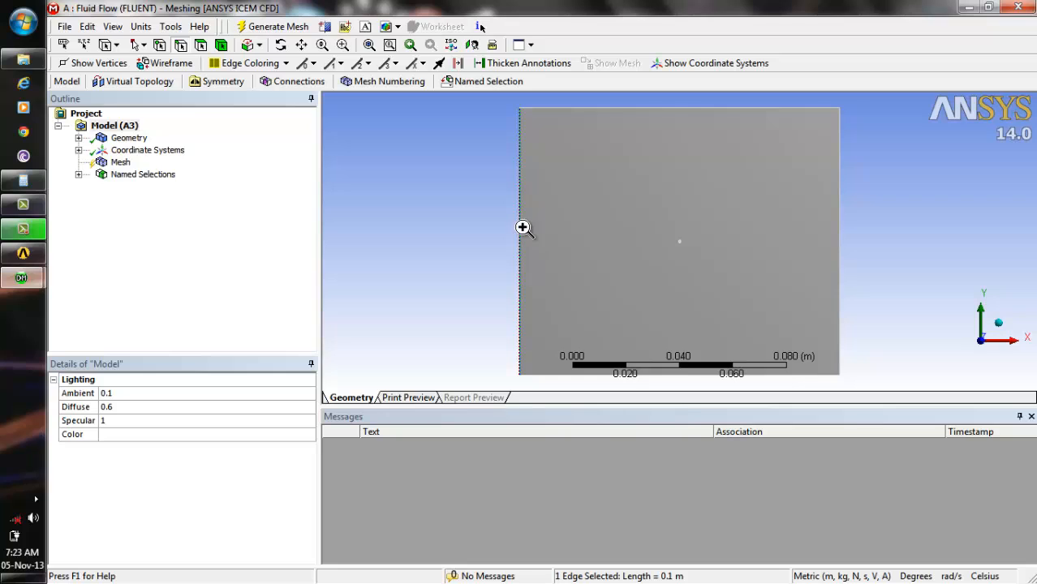
right_click(523, 232)
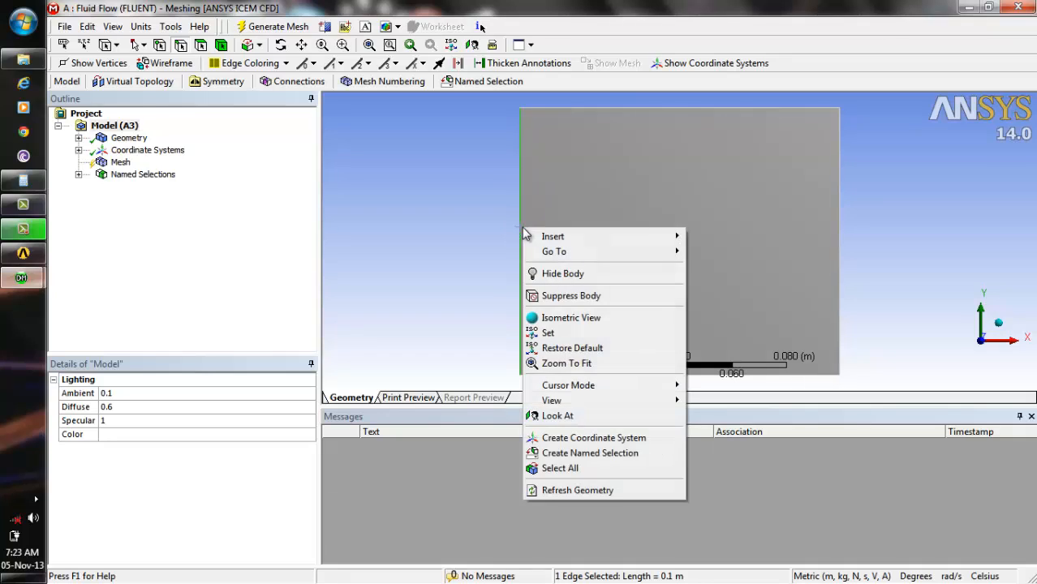
left_click(593, 451)
type("inlet")
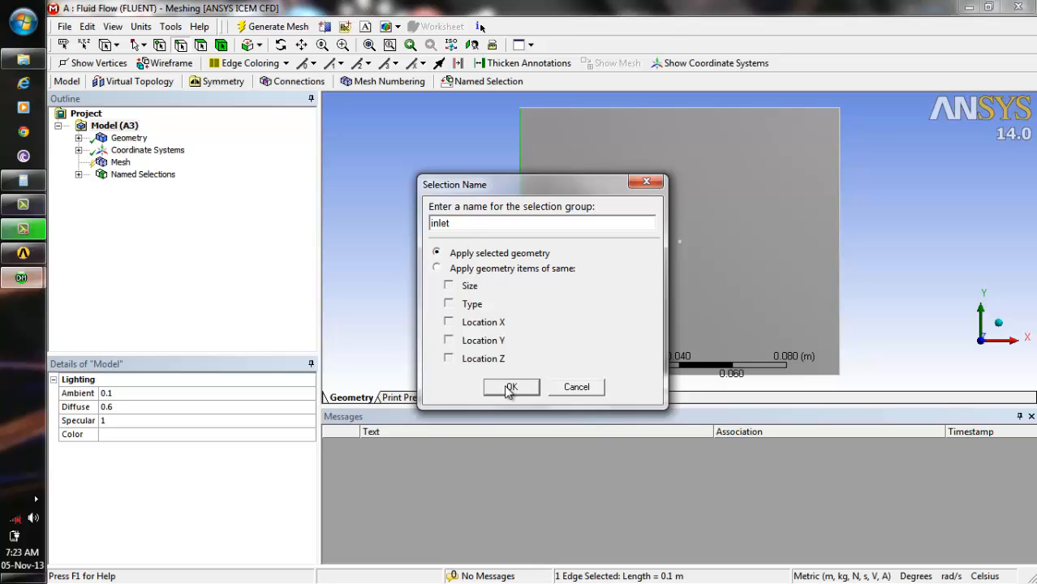
left_click(507, 387)
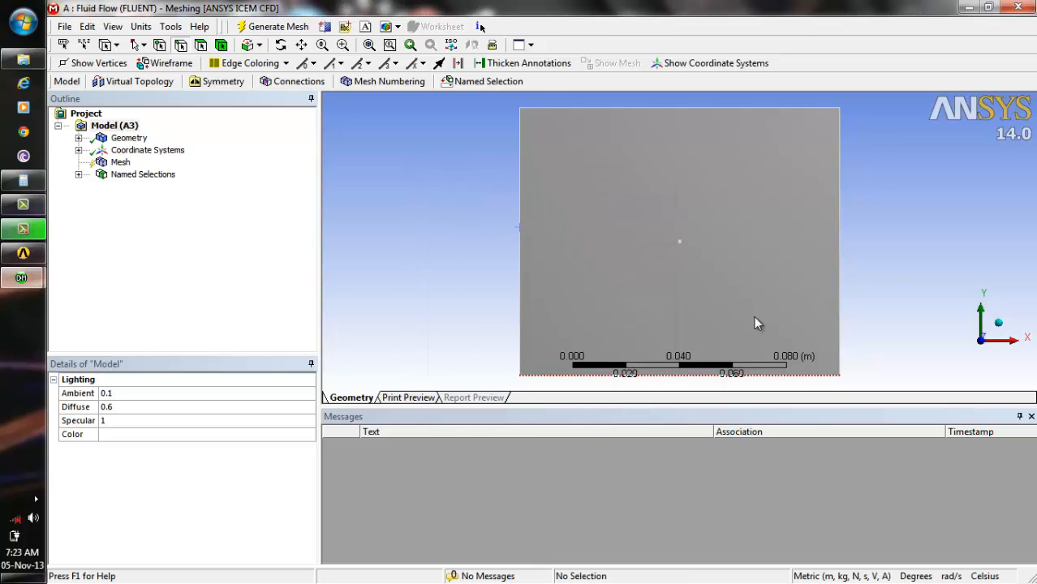
Create a named selection outlet from the right vertical edge of the rectangular domain
left_click(840, 268)
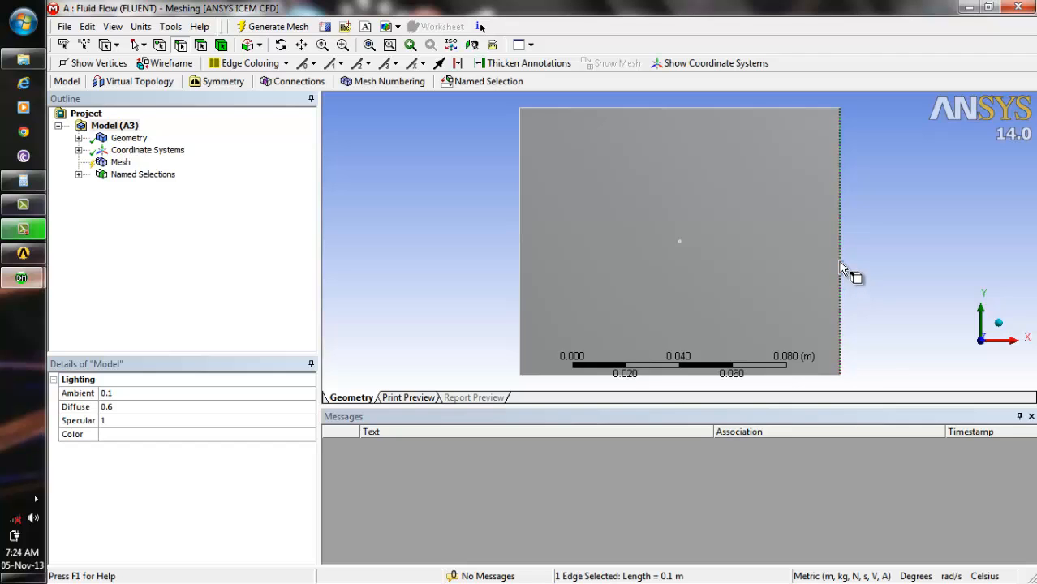
right_click(840, 263)
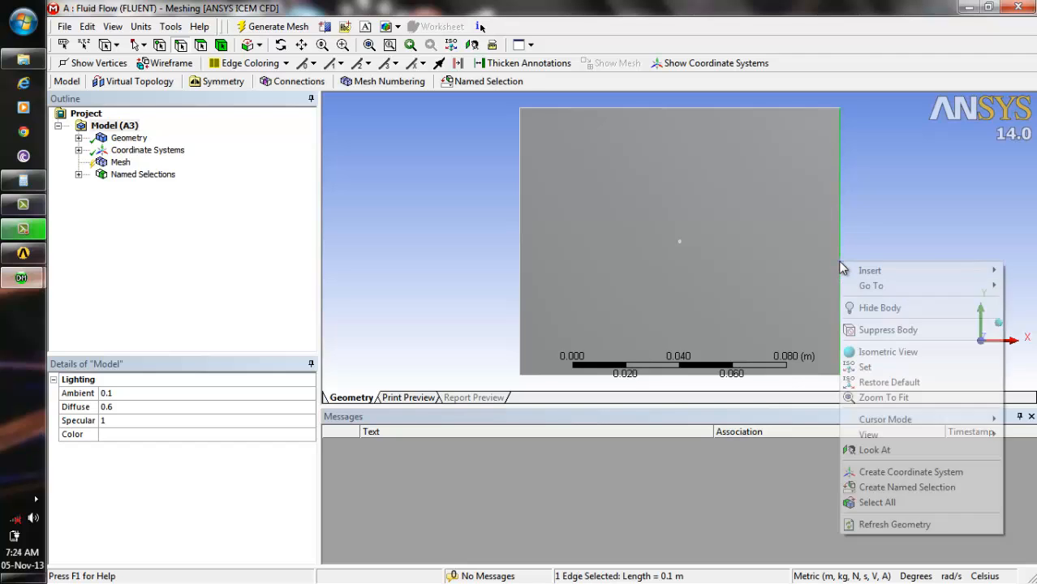
left_click(914, 488)
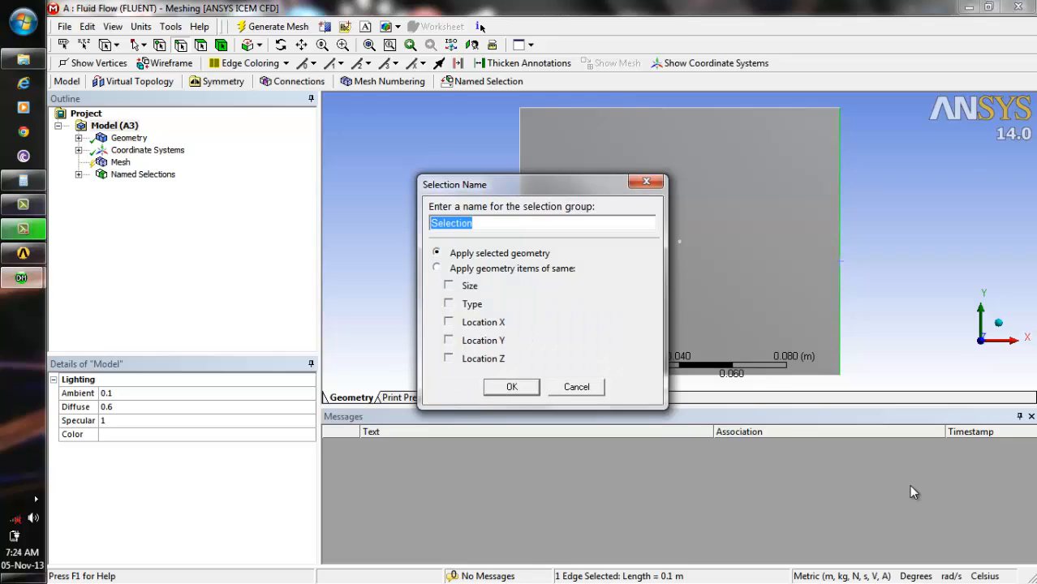
key("BackSpace")
type("outlet")
left_click(512, 387)
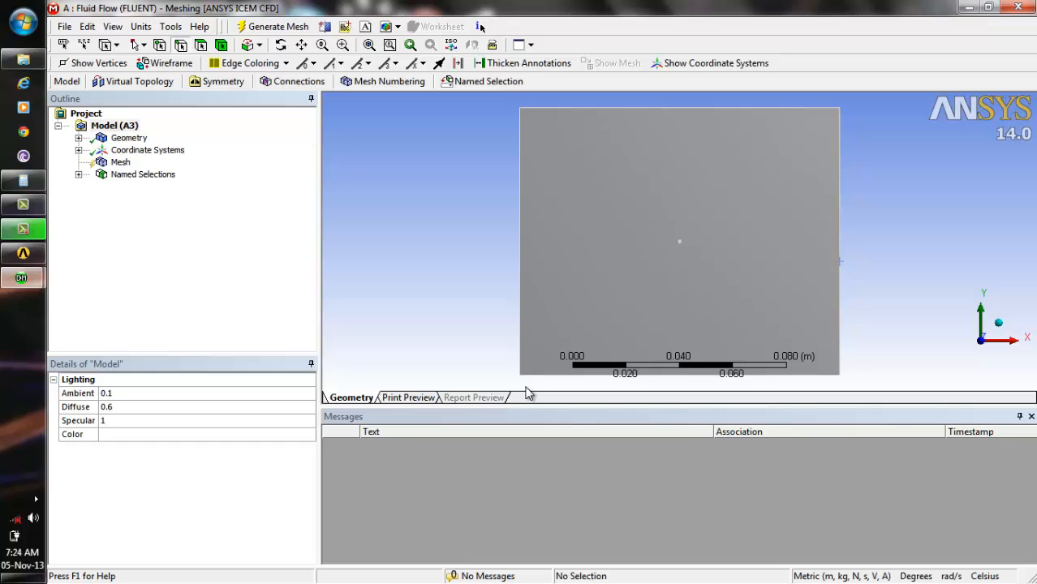
Generate the mesh of the domain with the default settings and open the mesh's Sizing settings
left_click(121, 163)
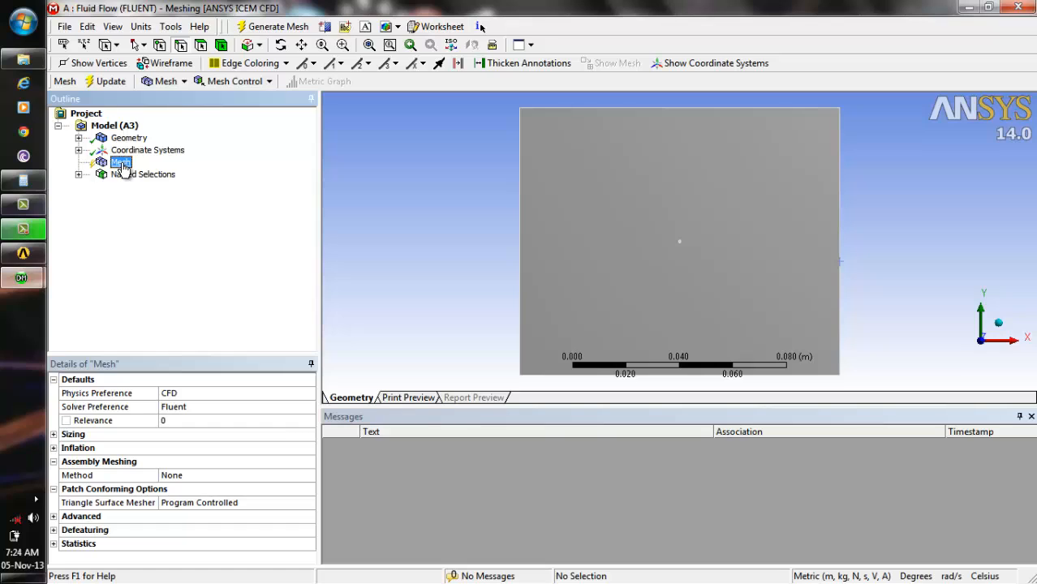
left_click(276, 27)
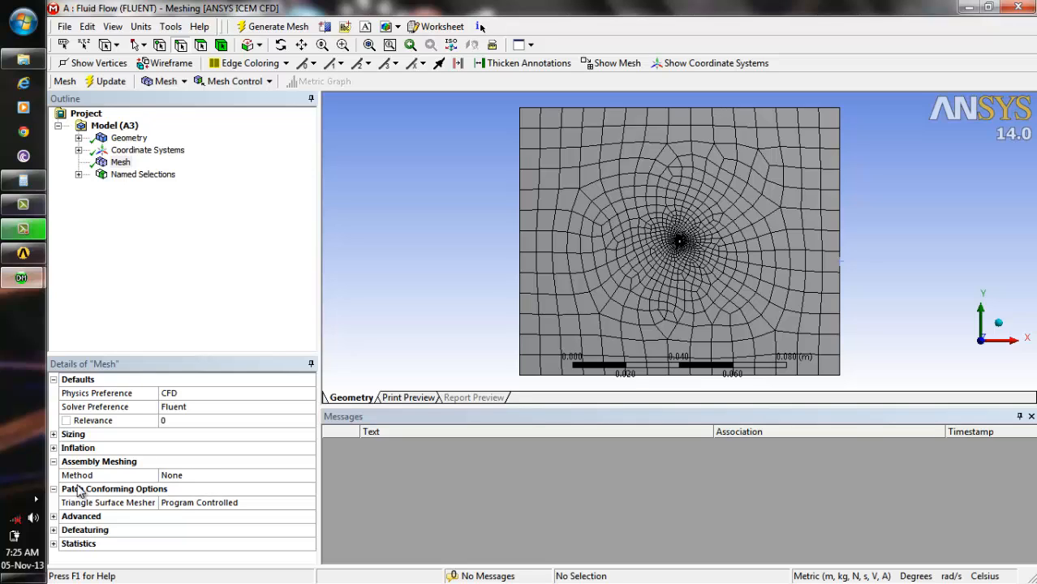
left_click(55, 435)
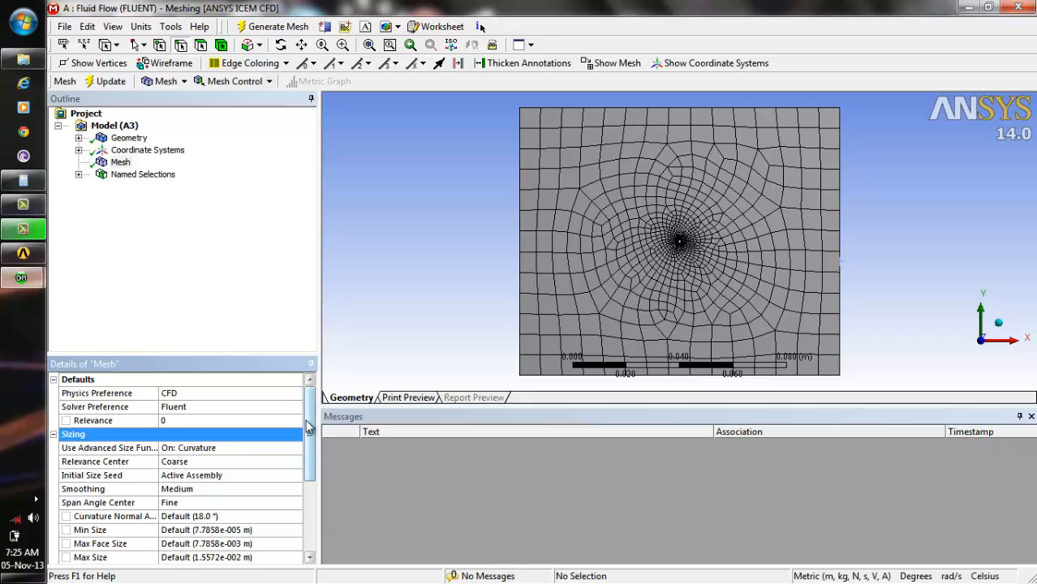
Review the mesh's Sizing, Inflation, Patch Conforming, Advanced and Defeaturing settings and its node and element statistics
left_click_drag(309, 428, 323, 511)
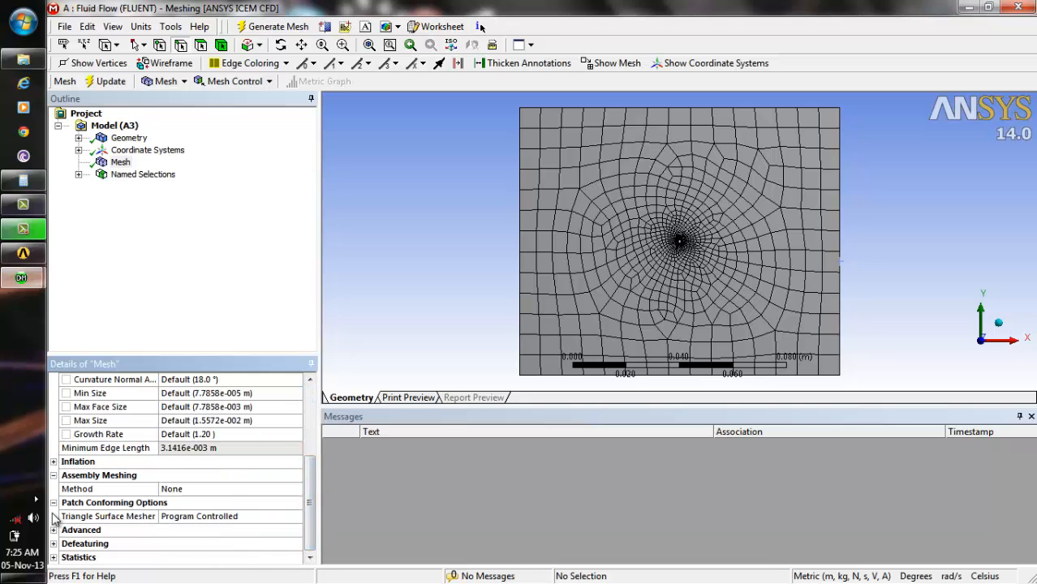
left_click(54, 476)
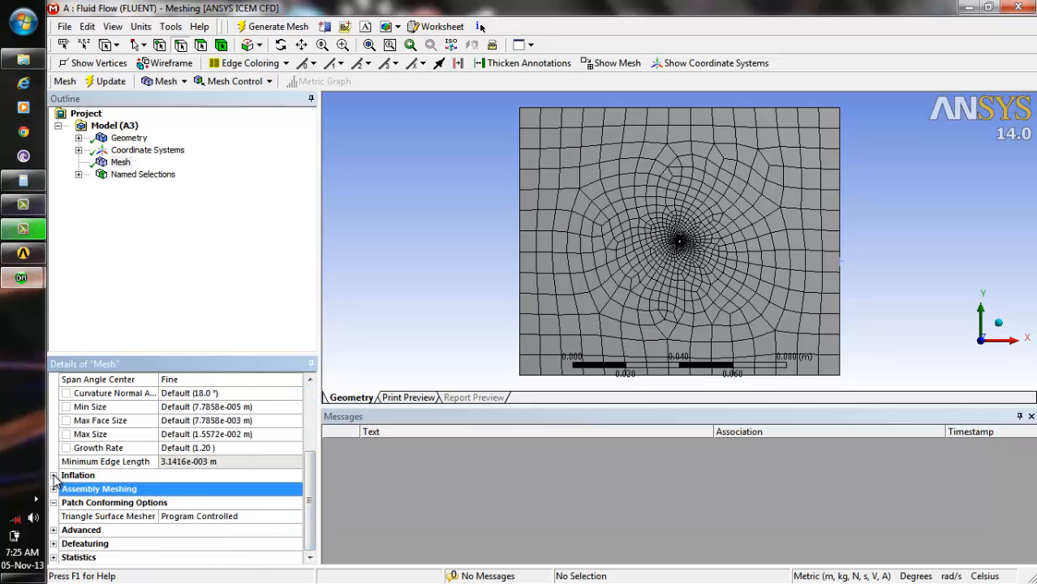
left_click(53, 476)
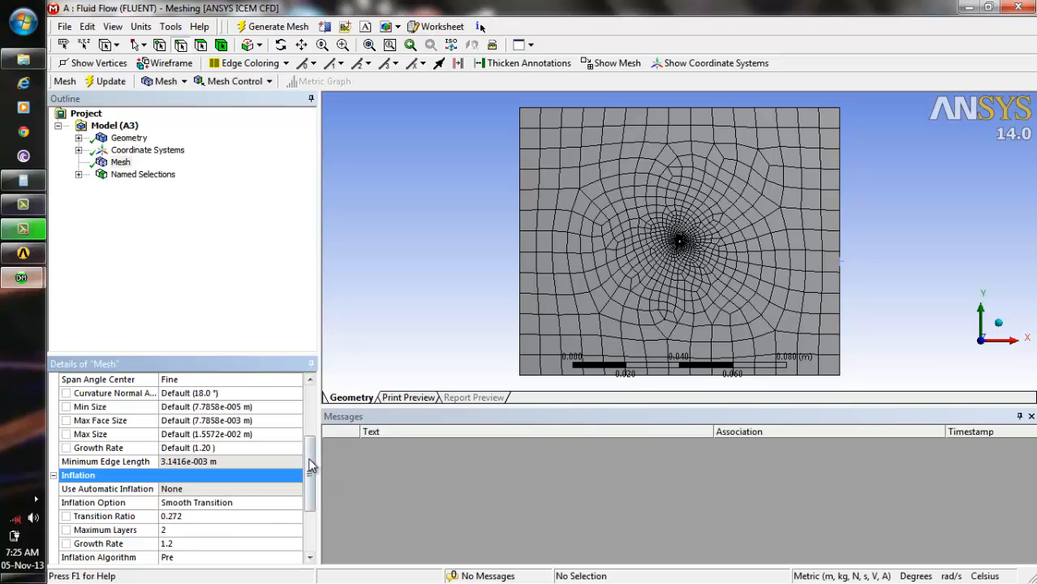
scroll(309, 494, "down", 3)
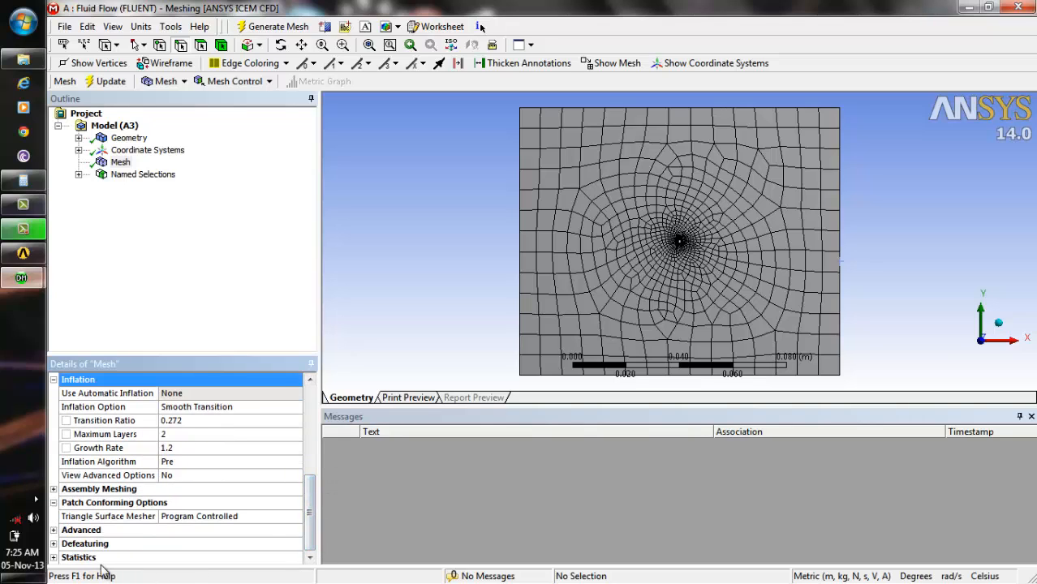
left_click(54, 544)
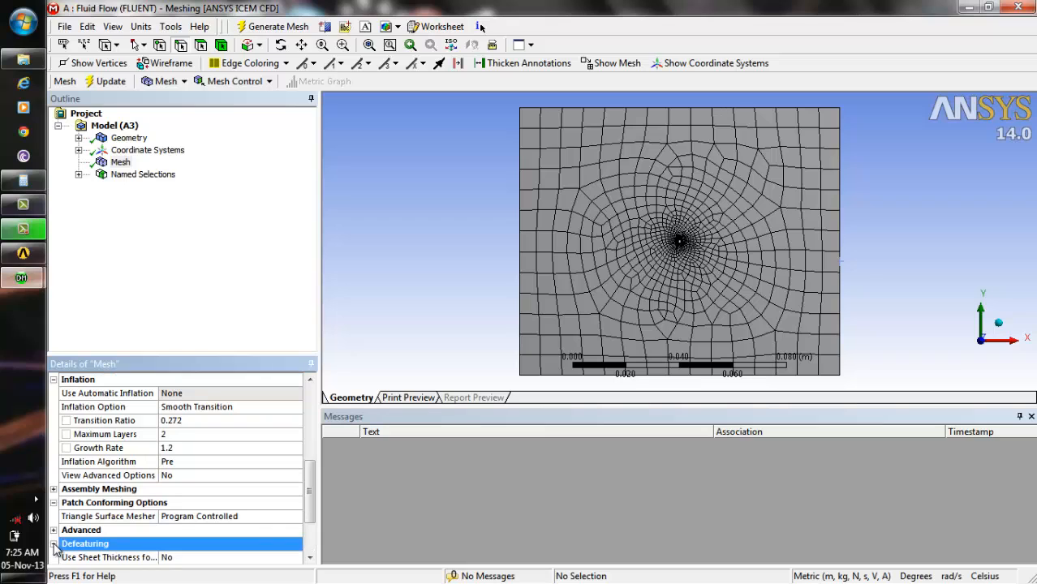
left_click(53, 530)
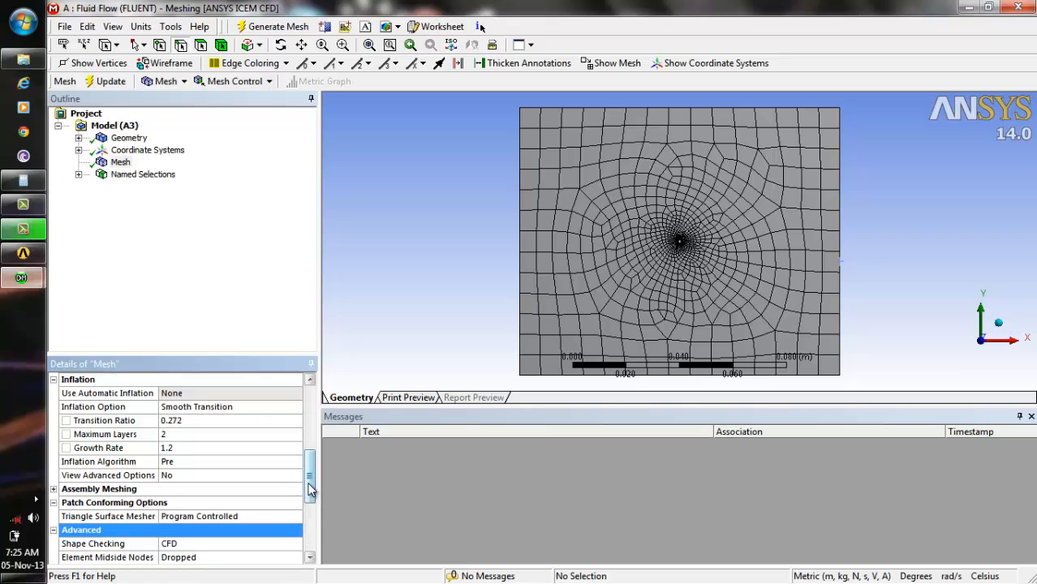
scroll(314, 527, "down", 4)
scroll(318, 454, "up", 7)
scroll(317, 447, "up", 3)
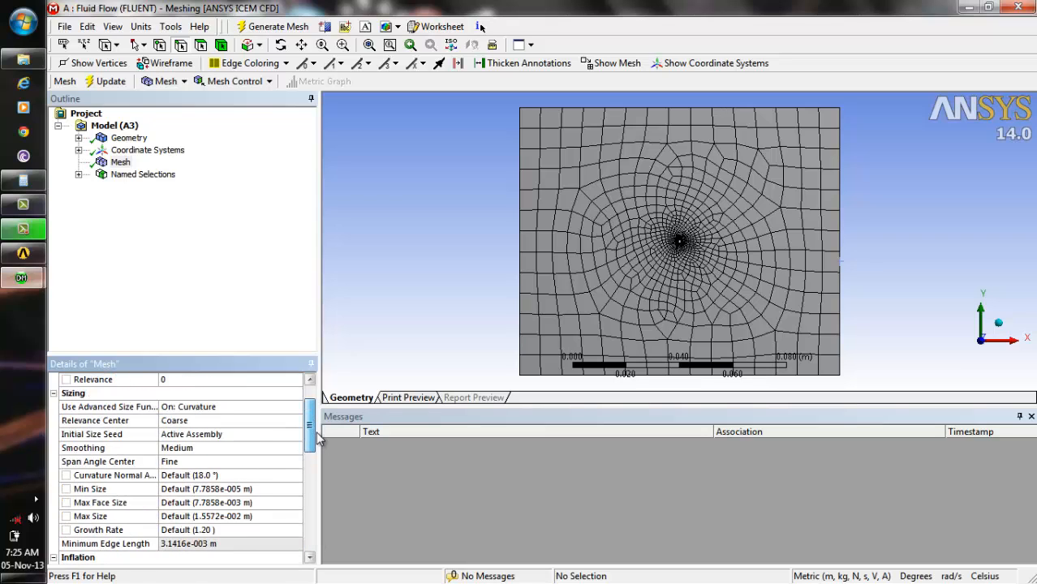
scroll(318, 425, "down", 1)
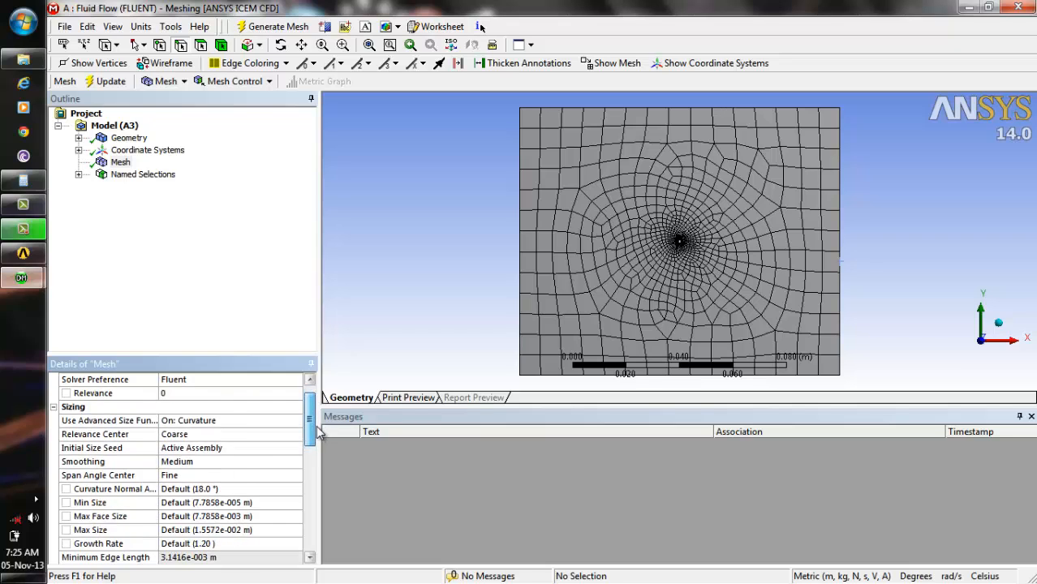
scroll(318, 450, "down", 3)
scroll(317, 458, "down", 3)
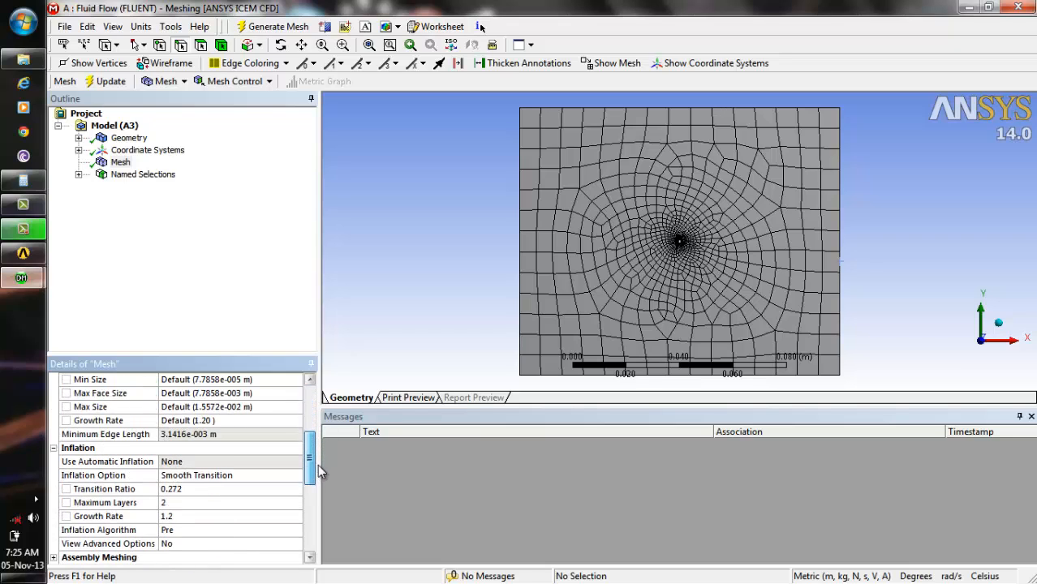
scroll(319, 479, "down", 4)
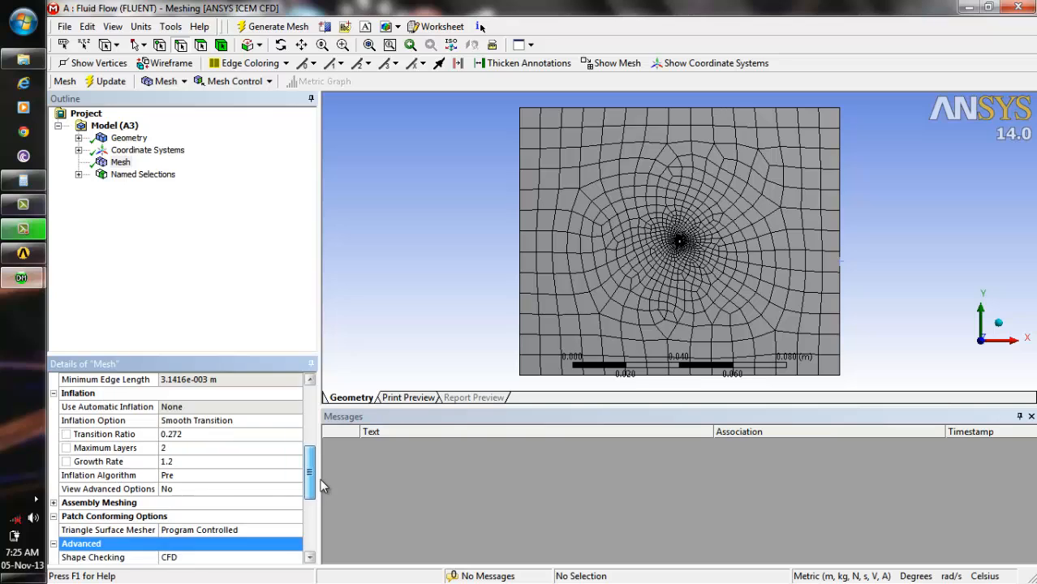
scroll(322, 495, "down", 2)
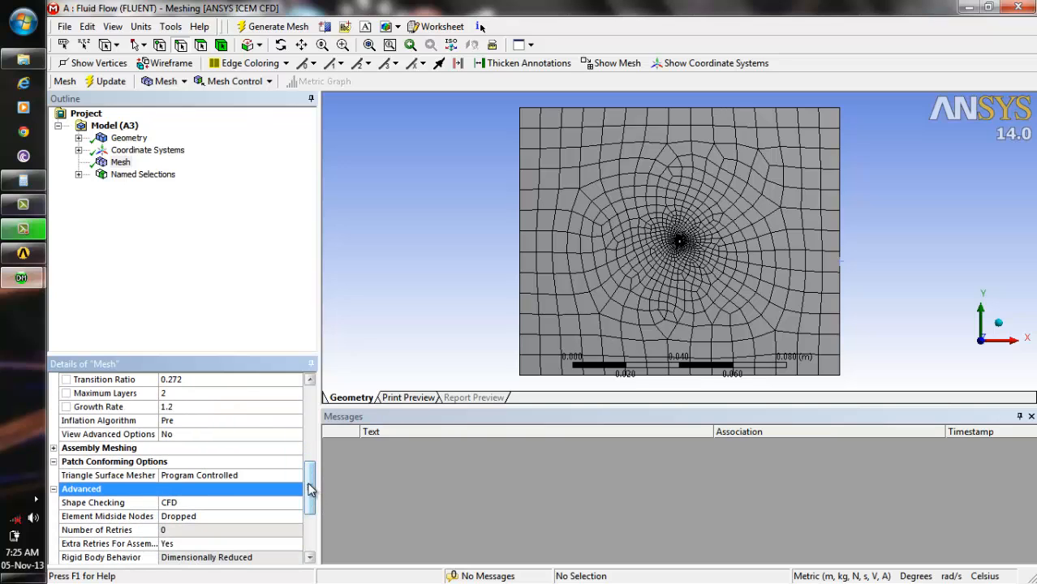
scroll(317, 502, "down", 3)
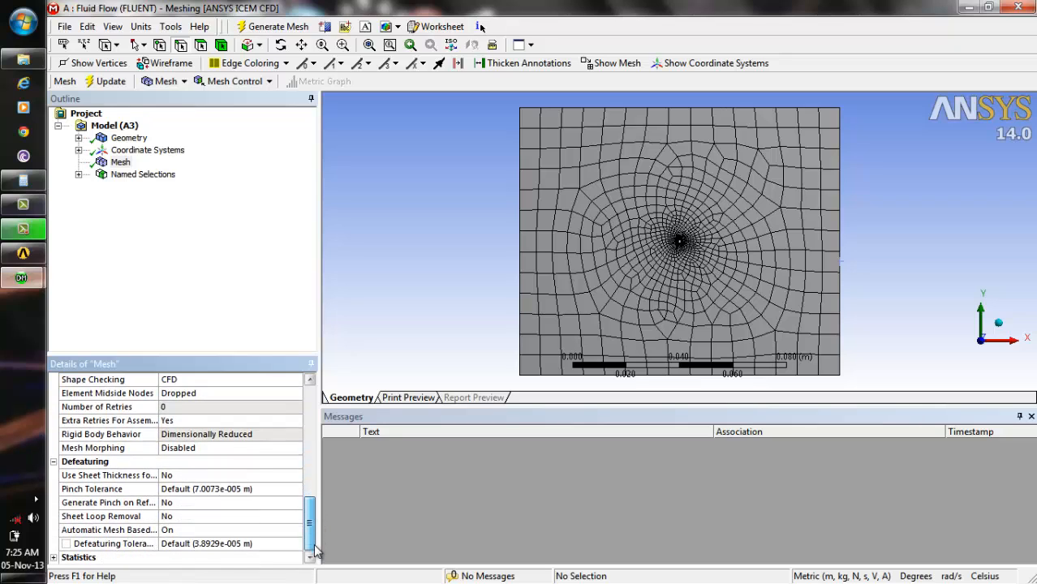
left_click(54, 558)
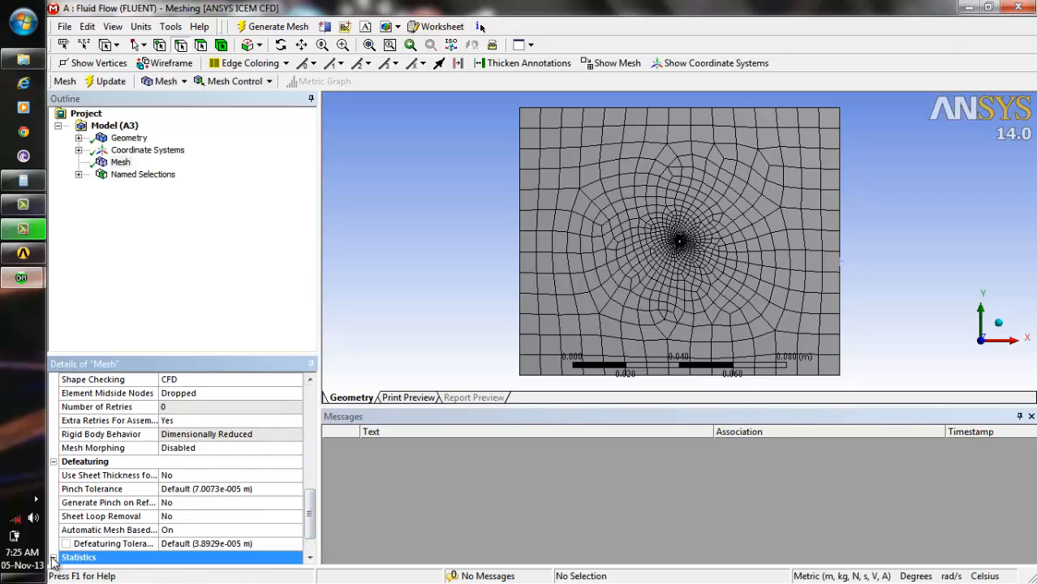
scroll(314, 524, "down", 1)
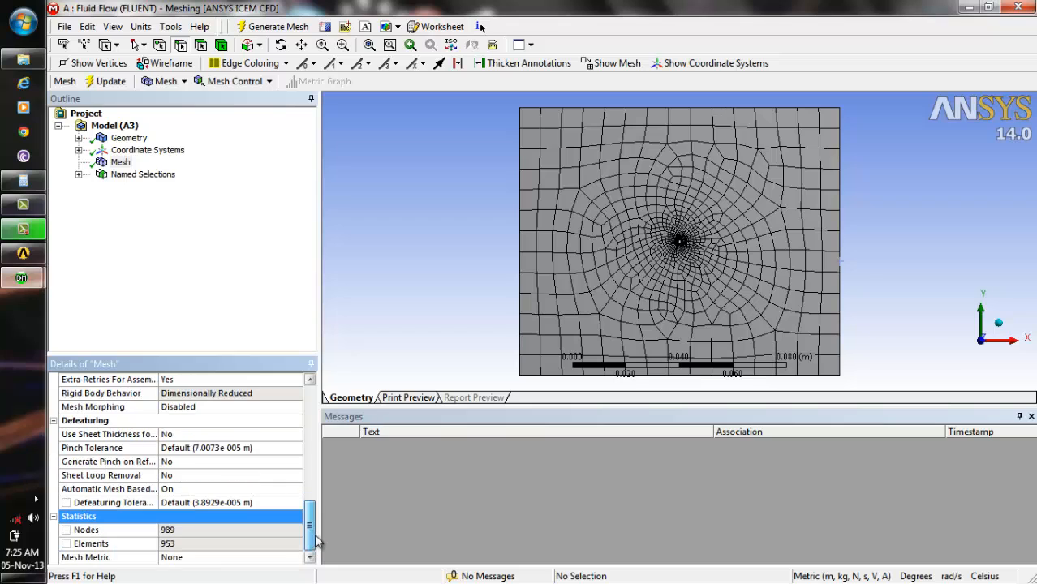
left_click_drag(316, 548, 316, 395)
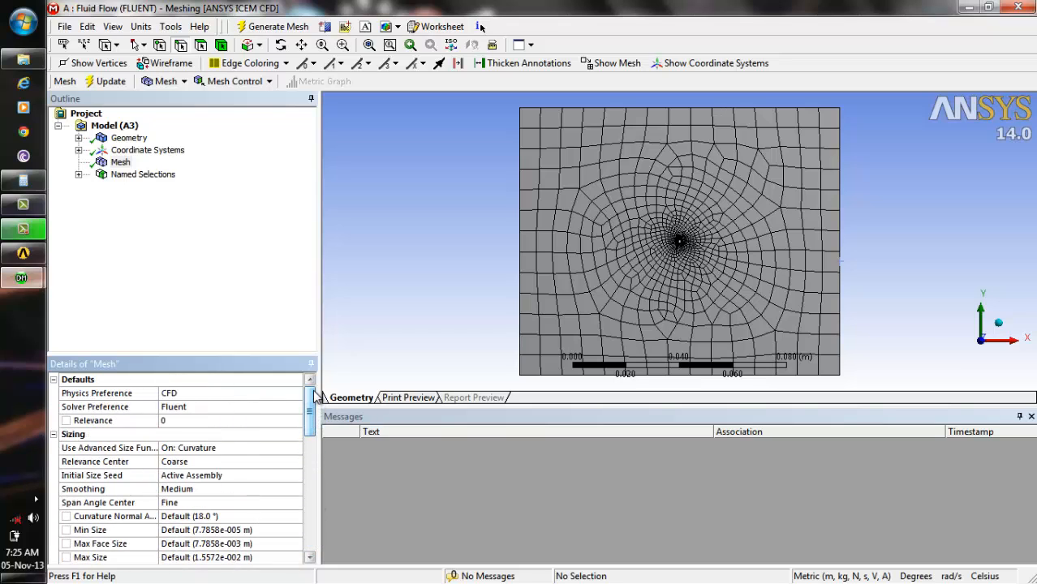
Insert a mesh Method control and scope it to the rectangular domain body
left_click(122, 162)
right_click(127, 161)
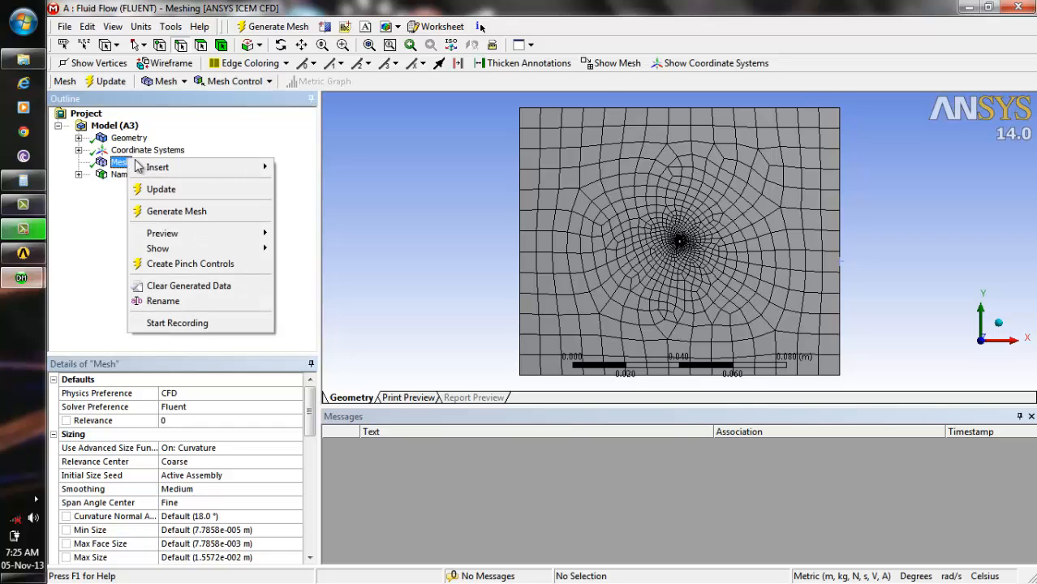
mouse_move(182, 167)
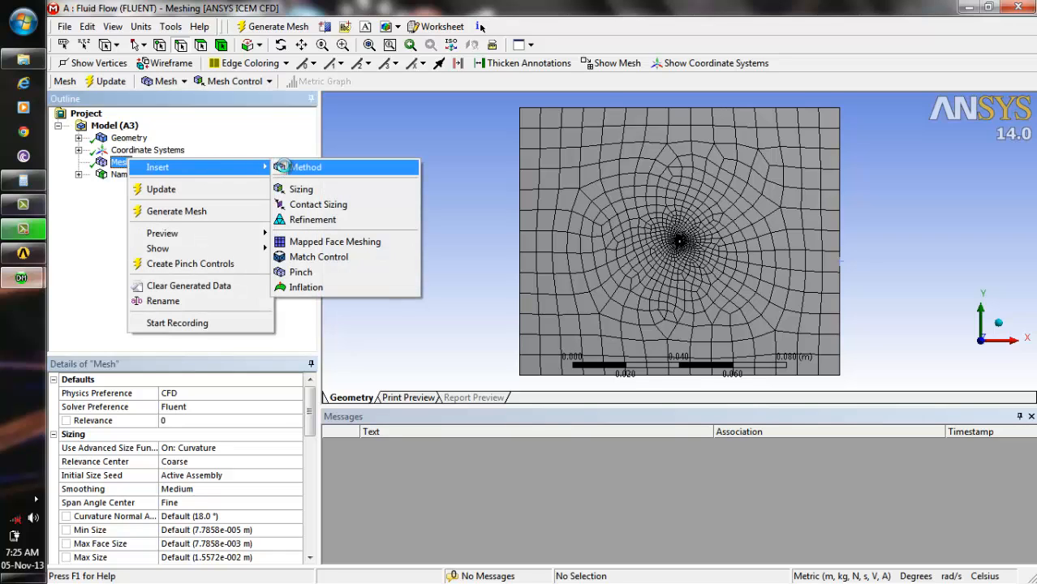
left_click(303, 167)
left_click(707, 186)
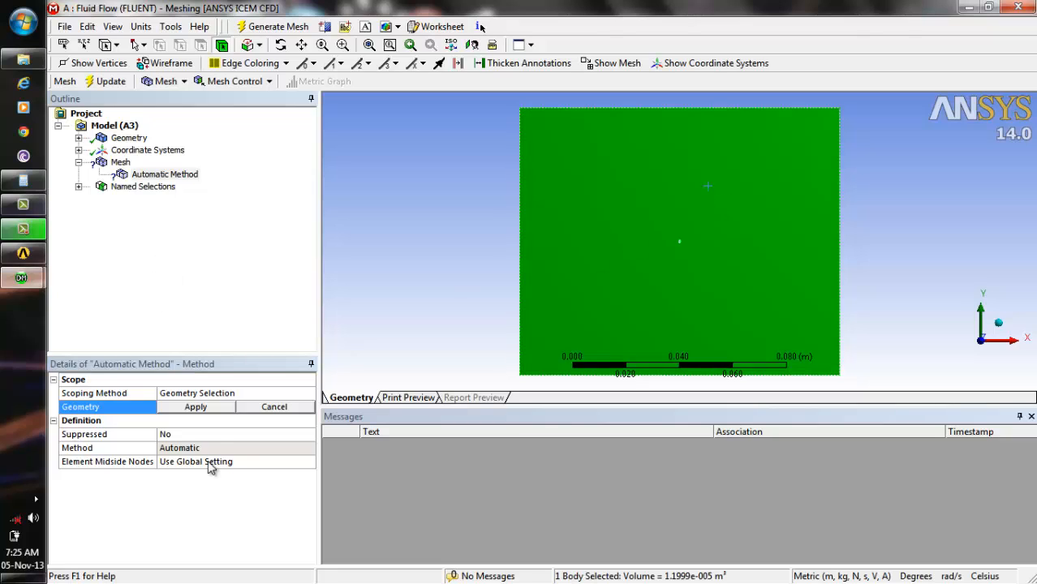
key("Return")
left_click(268, 445)
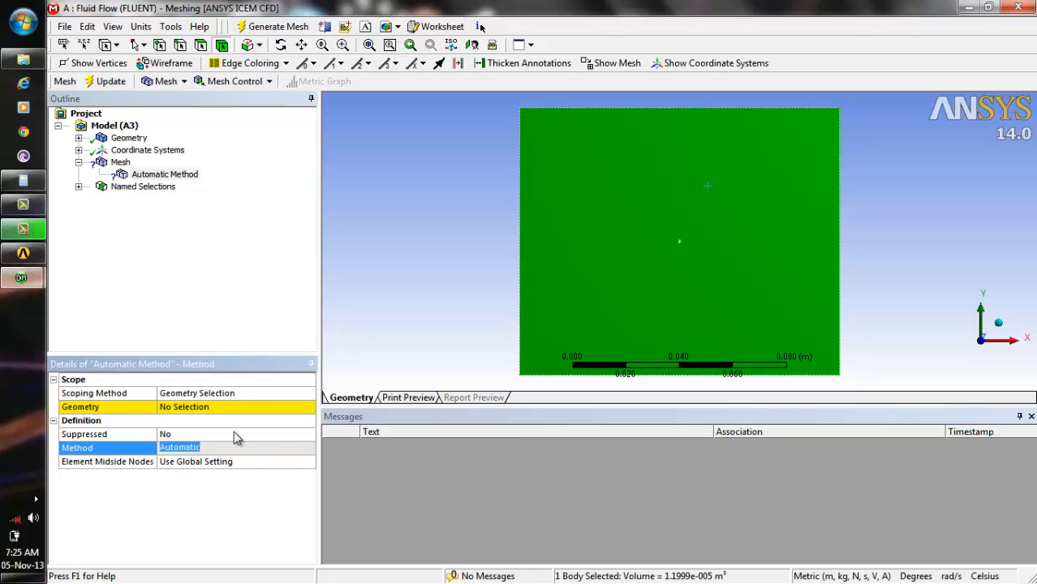
left_click(250, 408)
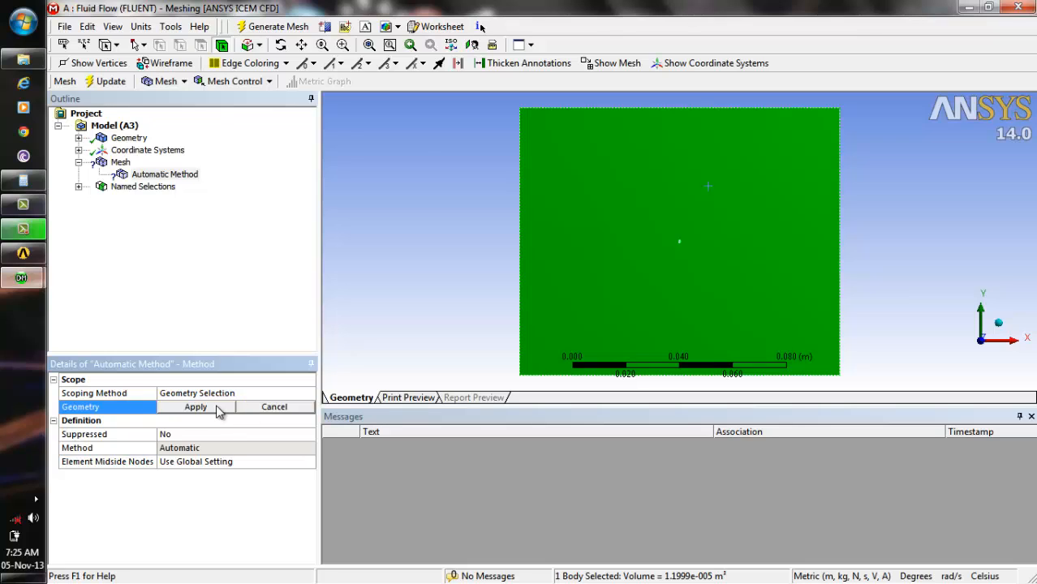
left_click(223, 408)
Set the meshing method of the domain body to Triangles
double_click(268, 447)
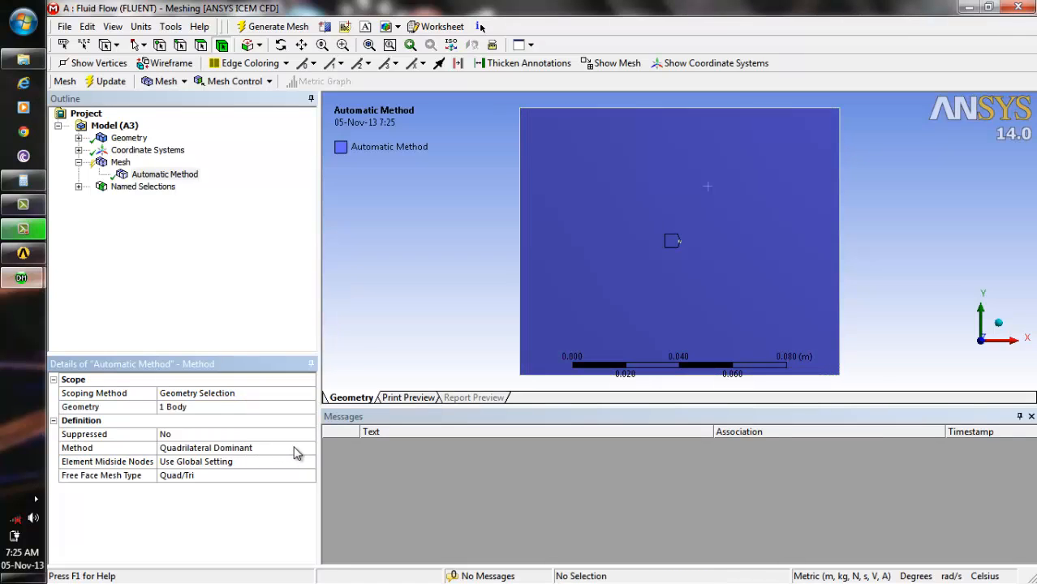
left_click(300, 451)
left_click(309, 451)
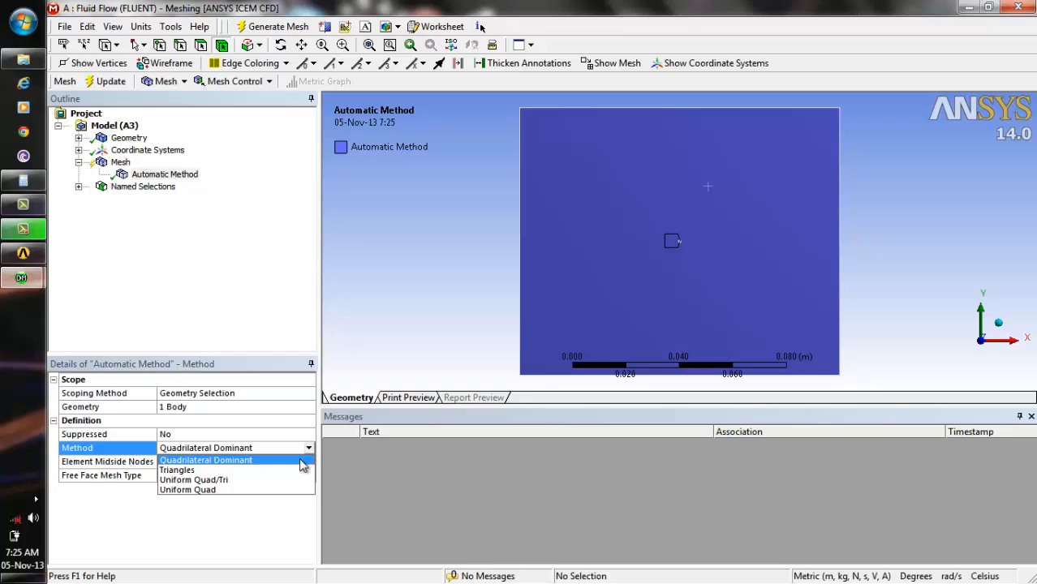
left_click(300, 471)
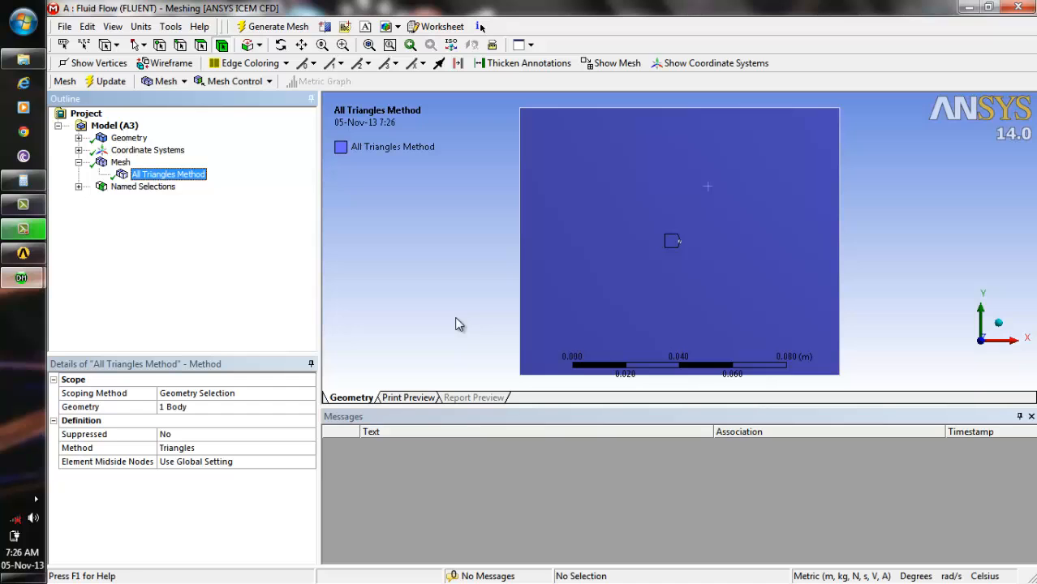
Set the mesh's Relevance Center to Medium
left_click(120, 163)
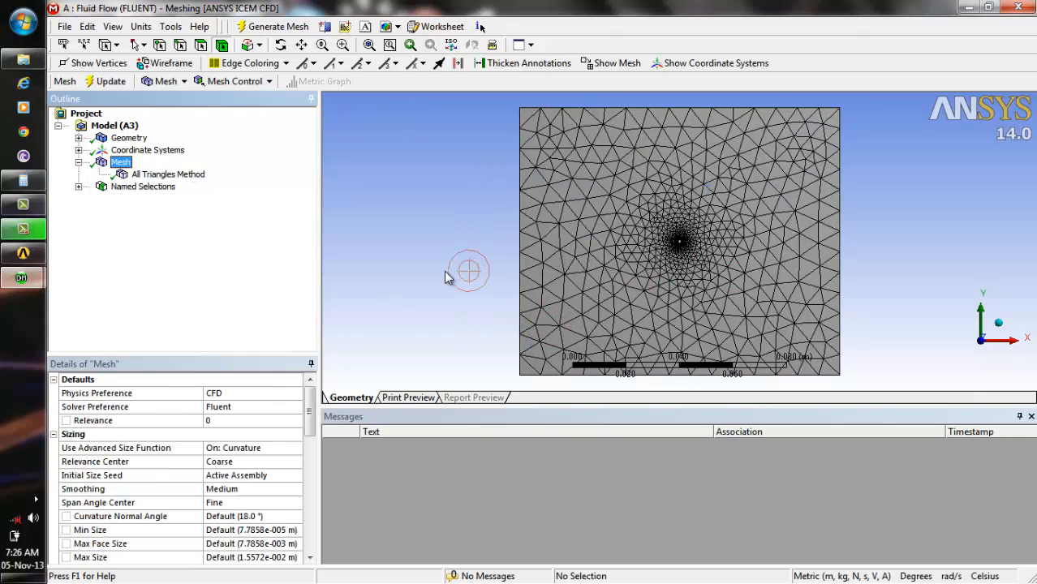
left_click(284, 462)
left_click(295, 461)
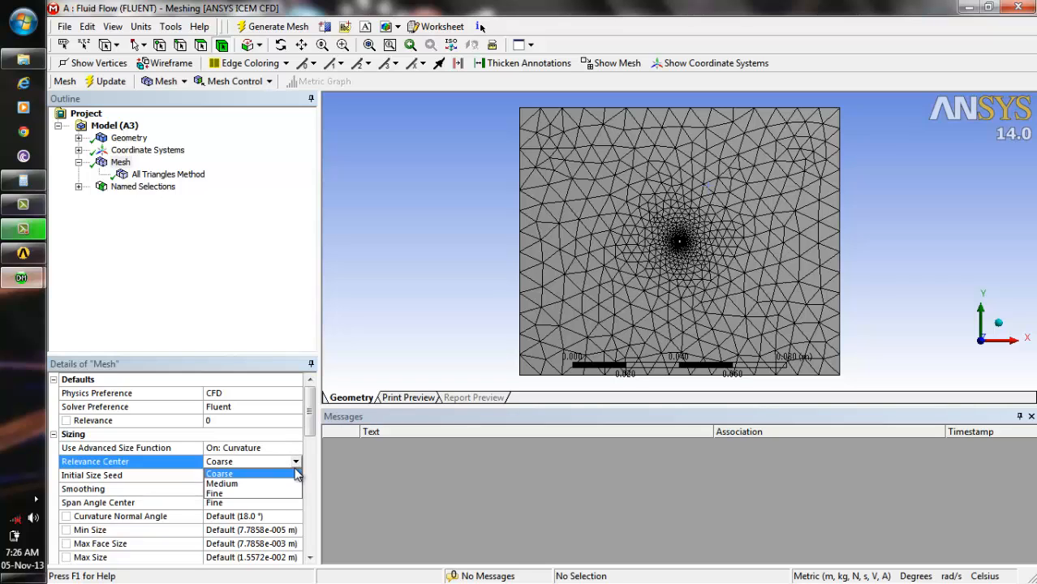
left_click(293, 484)
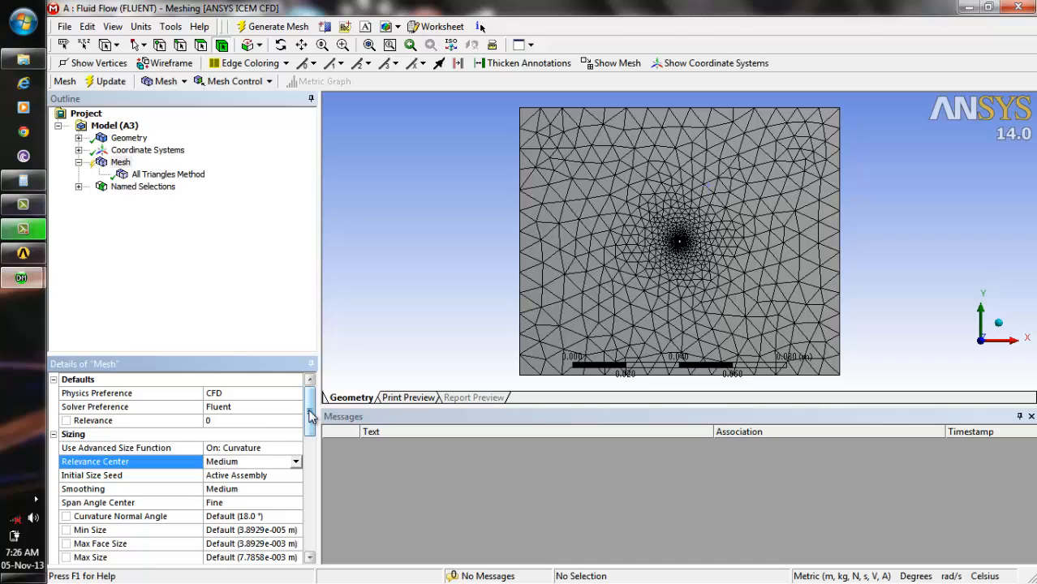
Set the mesh's Smoothing to High
left_click_drag(311, 415, 311, 435)
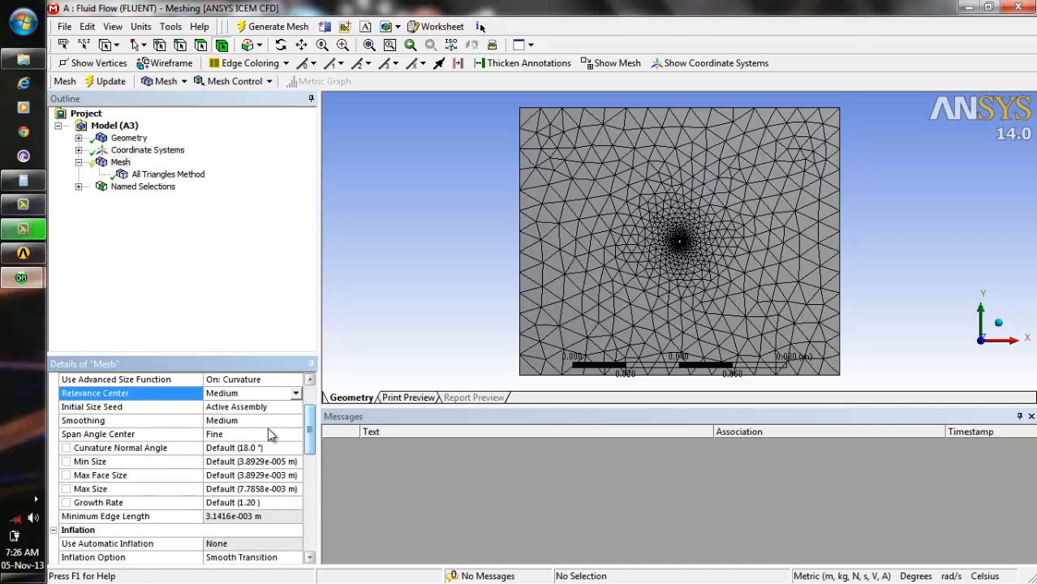
left_click(276, 422)
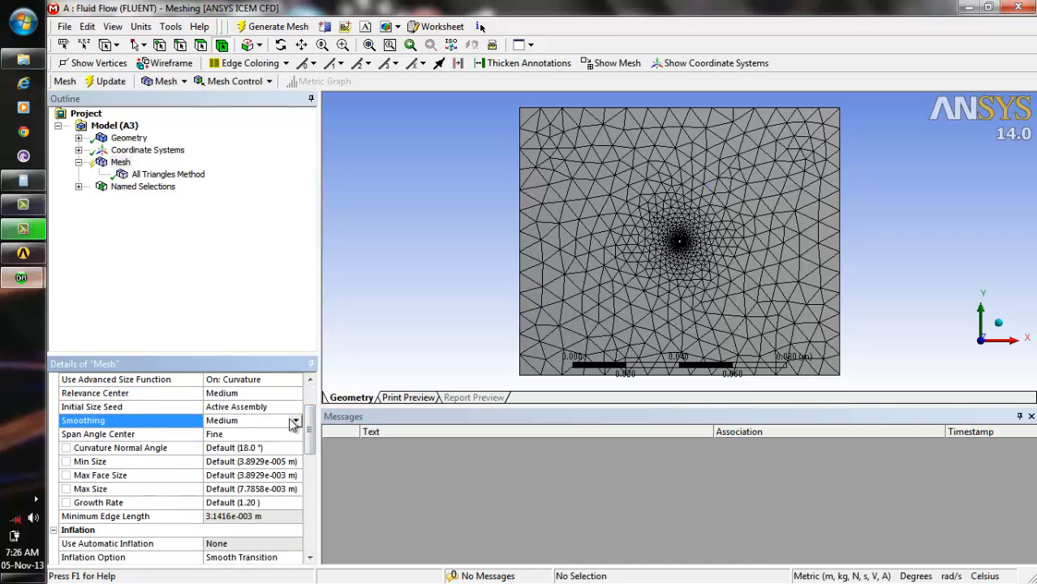
left_click(294, 422)
left_click(298, 459)
Set the mesh's Relevance Center to Fine and update the mesh
left_click(262, 397)
left_click(294, 394)
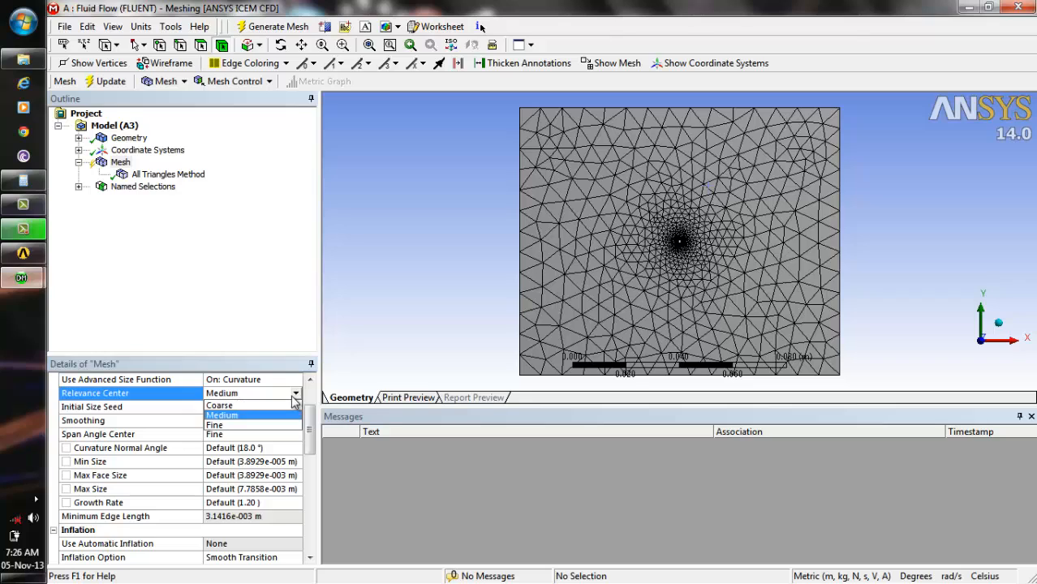
left_click(290, 425)
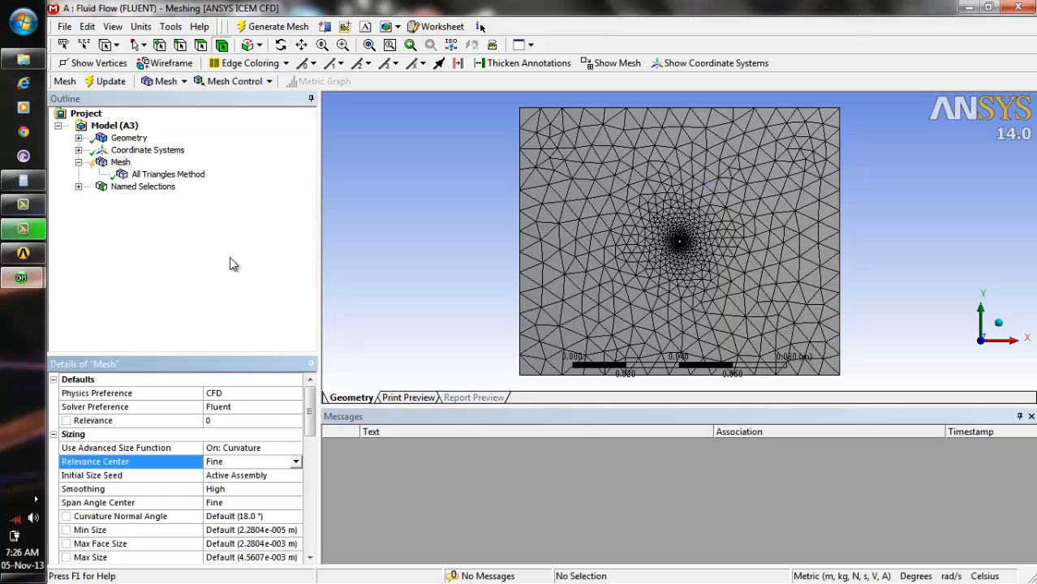
left_click(106, 83)
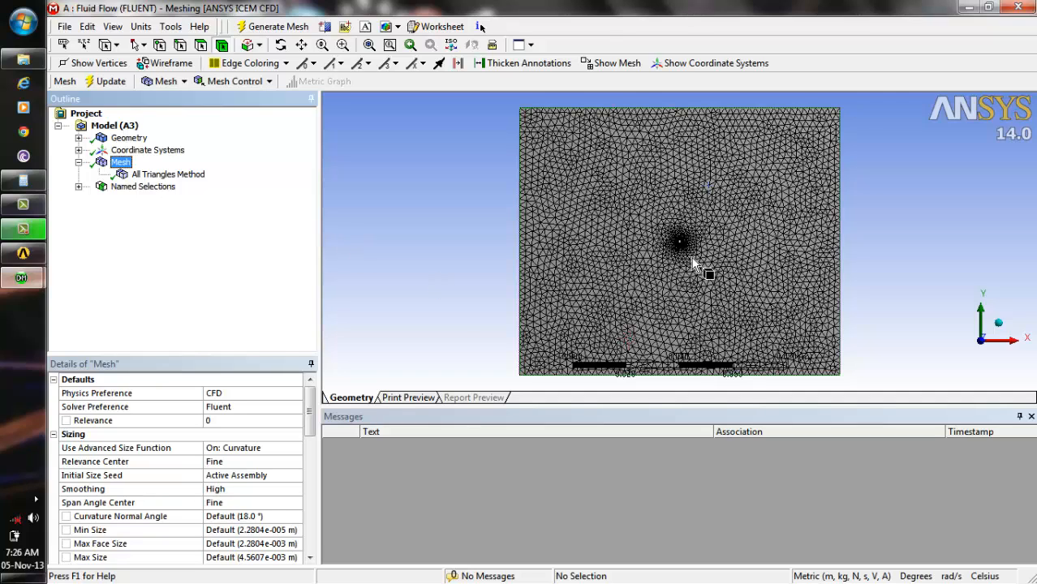
Check the mesh's size settings and inspect the triangular elements around the circle up close
left_click(313, 416)
left_click_drag(313, 416, 318, 440)
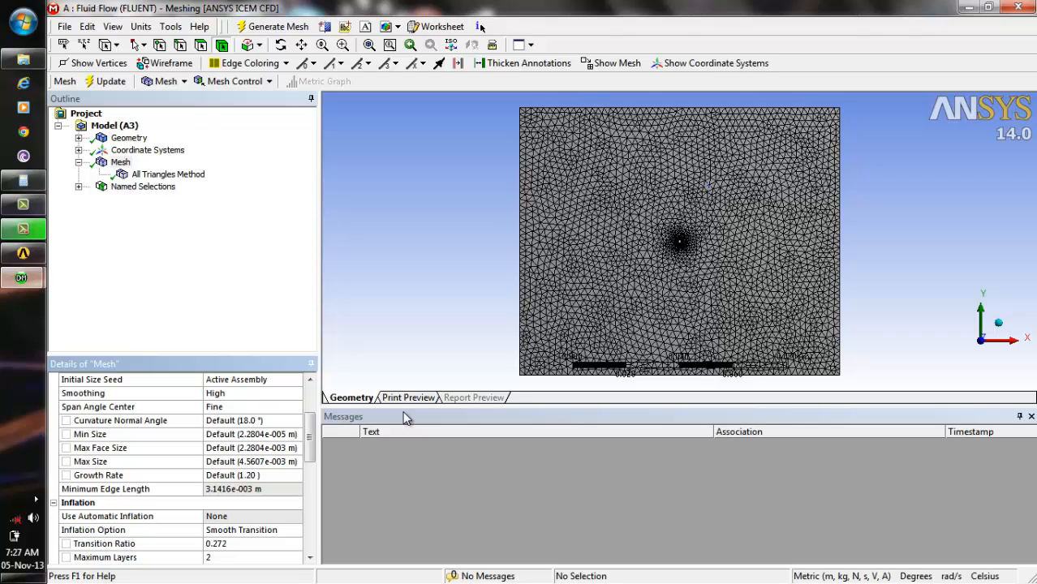
left_click(343, 45)
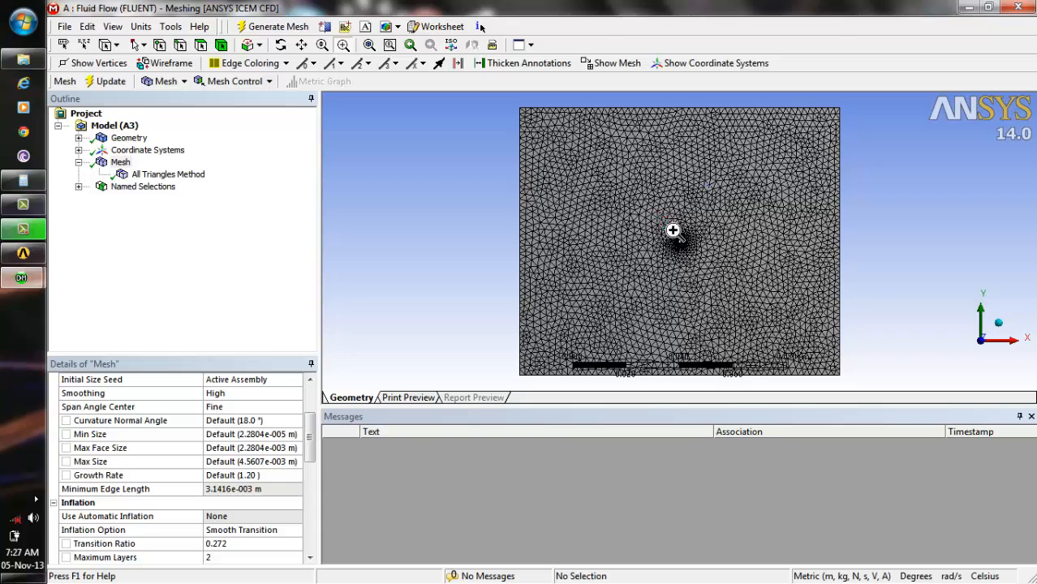
left_click_drag(672, 231, 724, 264)
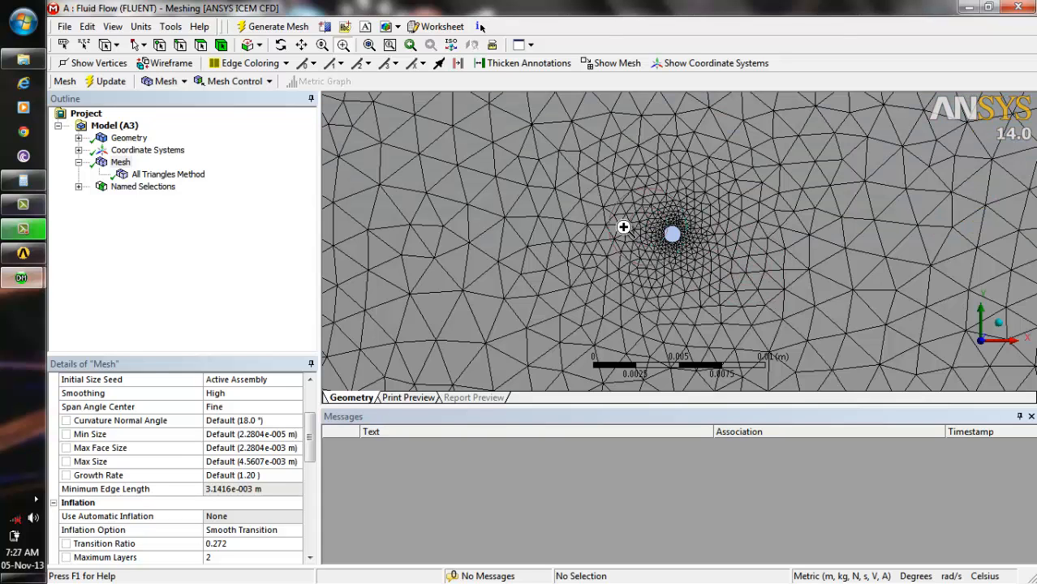
Add a mesh refinement of level 3 scoped to the circle's edge
left_click(122, 165)
right_click(123, 163)
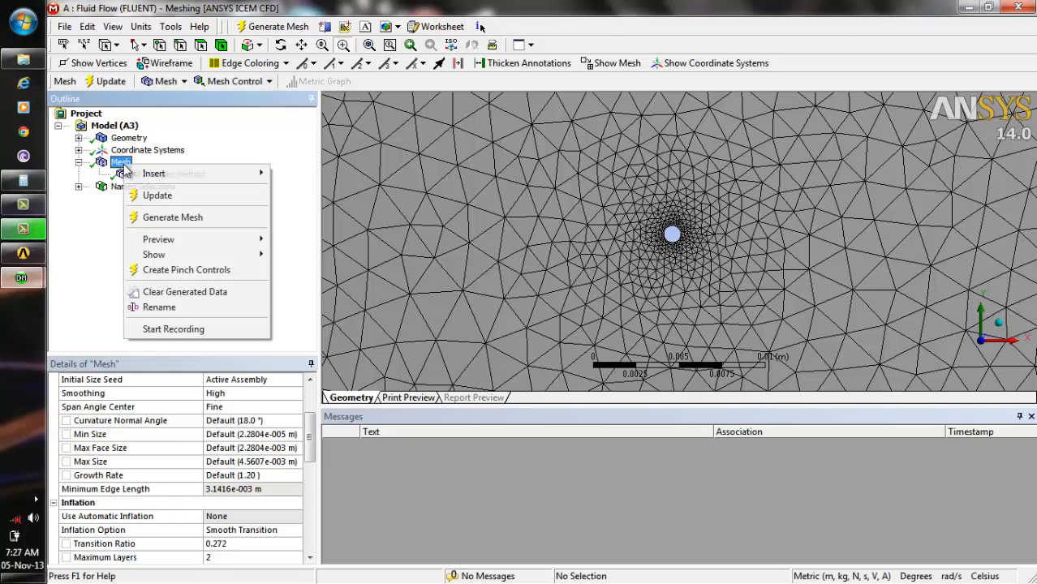
mouse_move(201, 174)
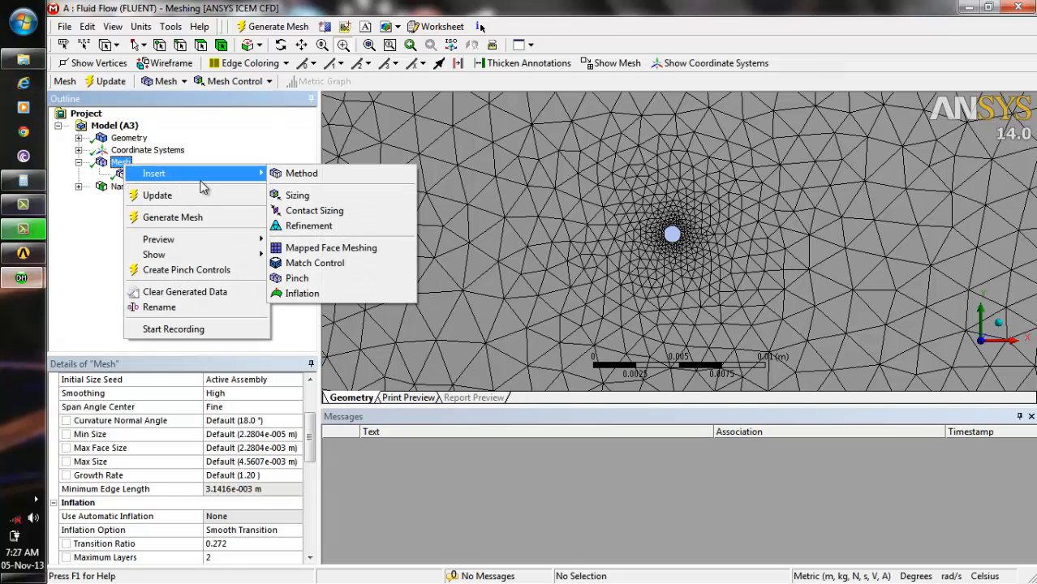
left_click(347, 233)
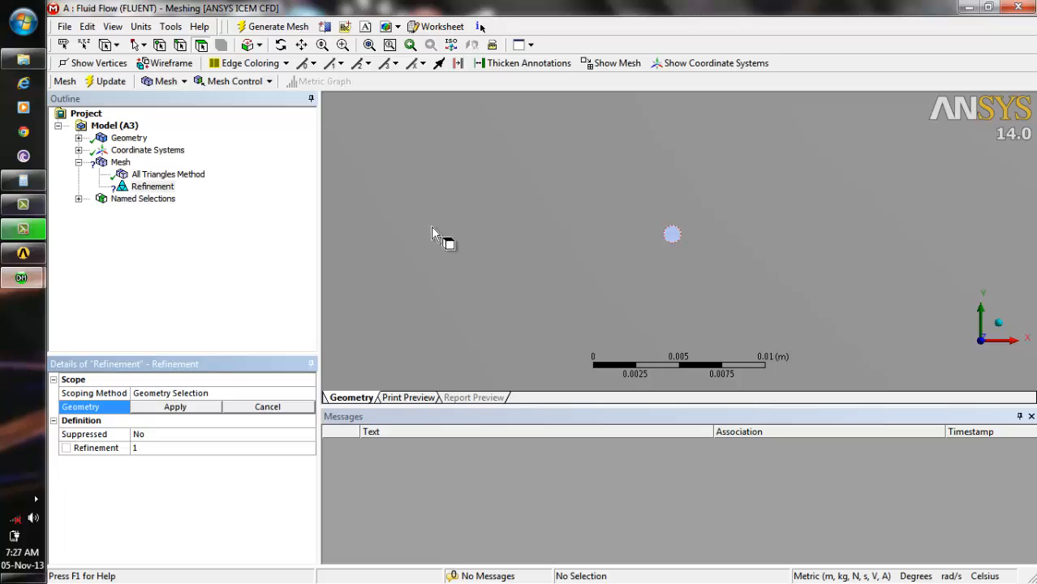
left_click(180, 45)
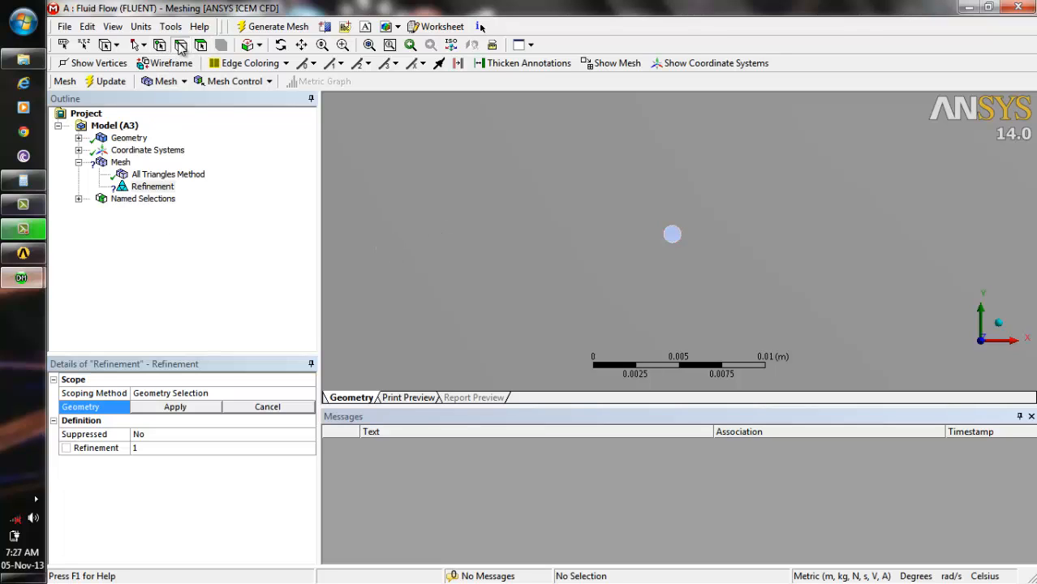
left_click(682, 239)
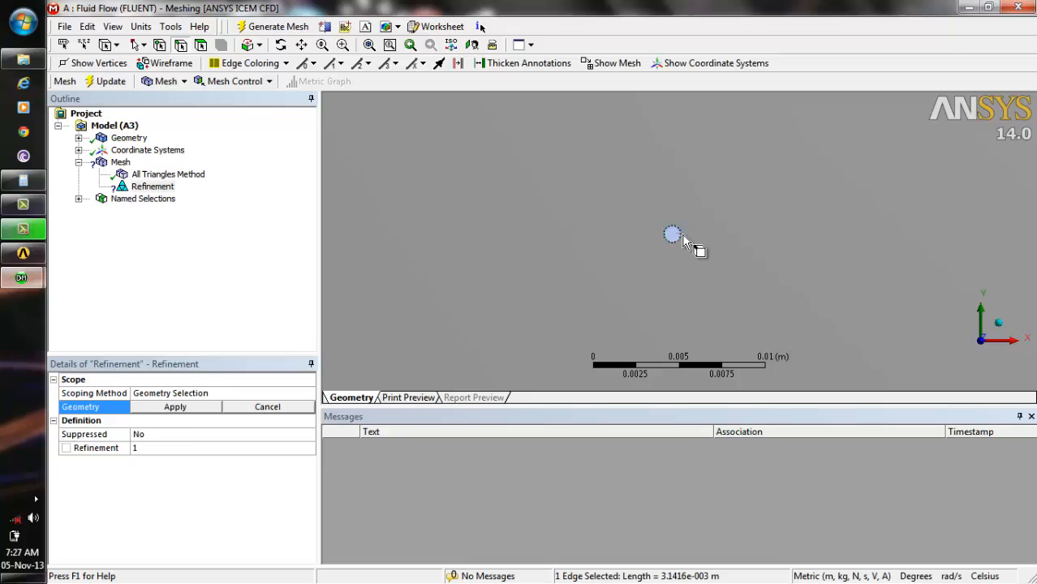
left_click(194, 451)
left_click(277, 451)
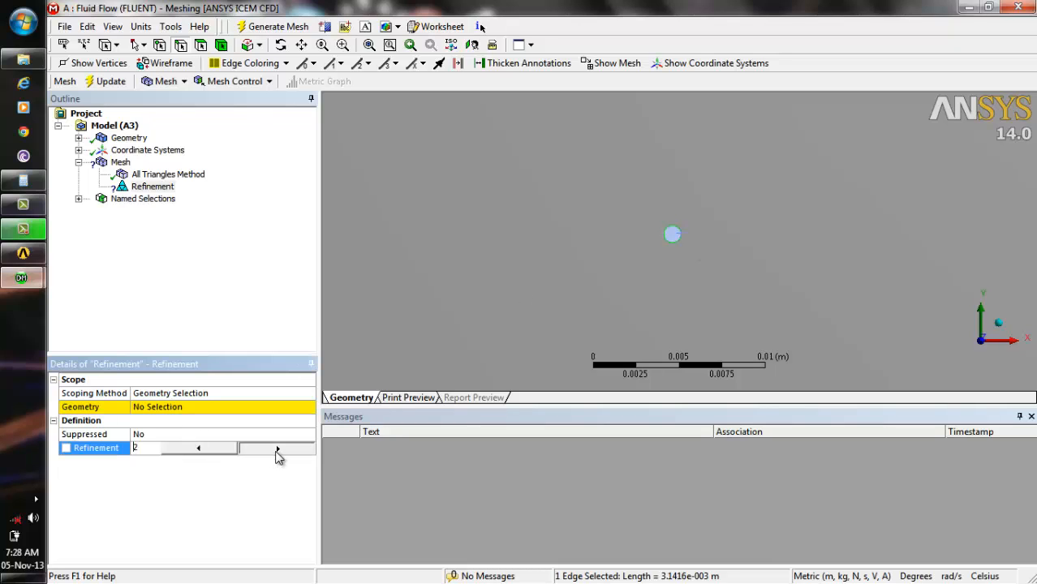
left_click(277, 451)
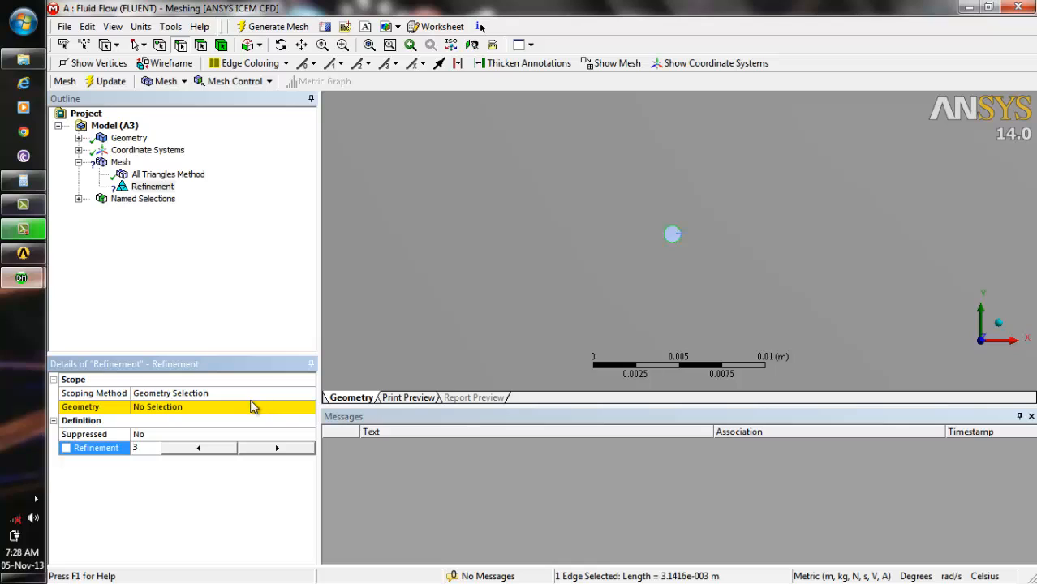
left_click(255, 397)
left_click(265, 410)
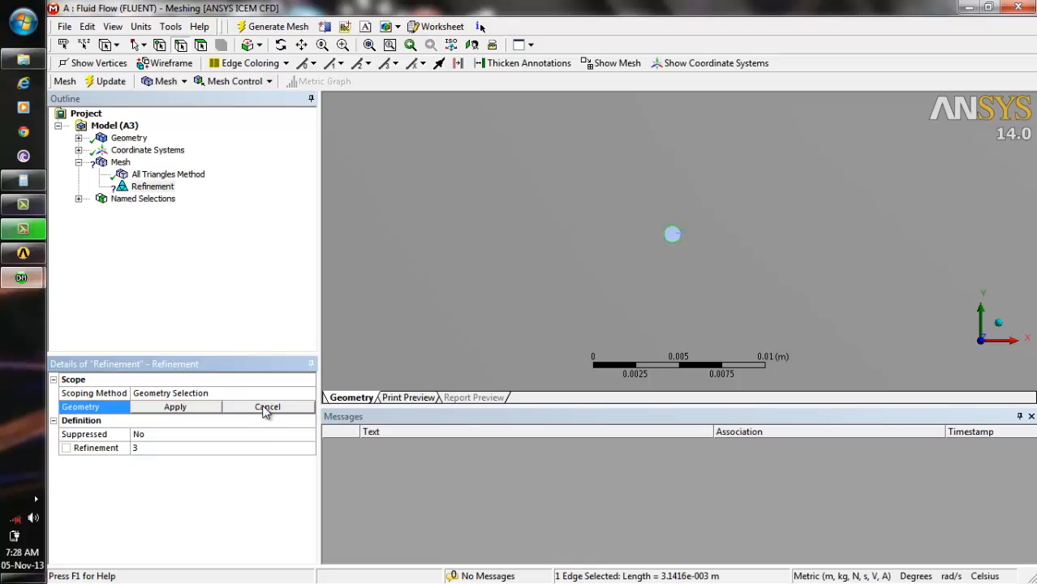
left_click(178, 406)
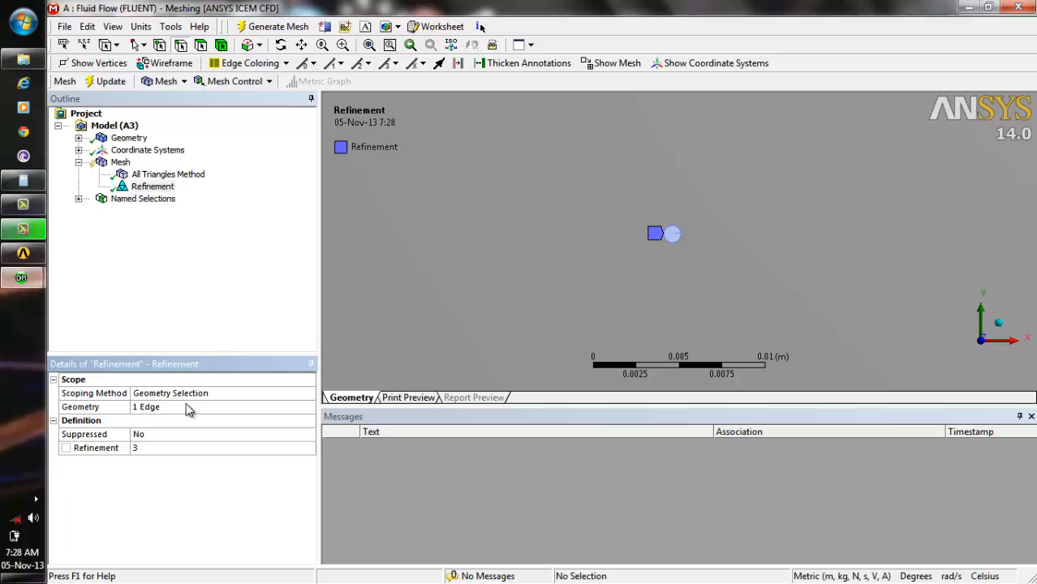
Update the mesh and inspect the refined elements around the circle up close, returning to the full domain view
left_click(118, 85)
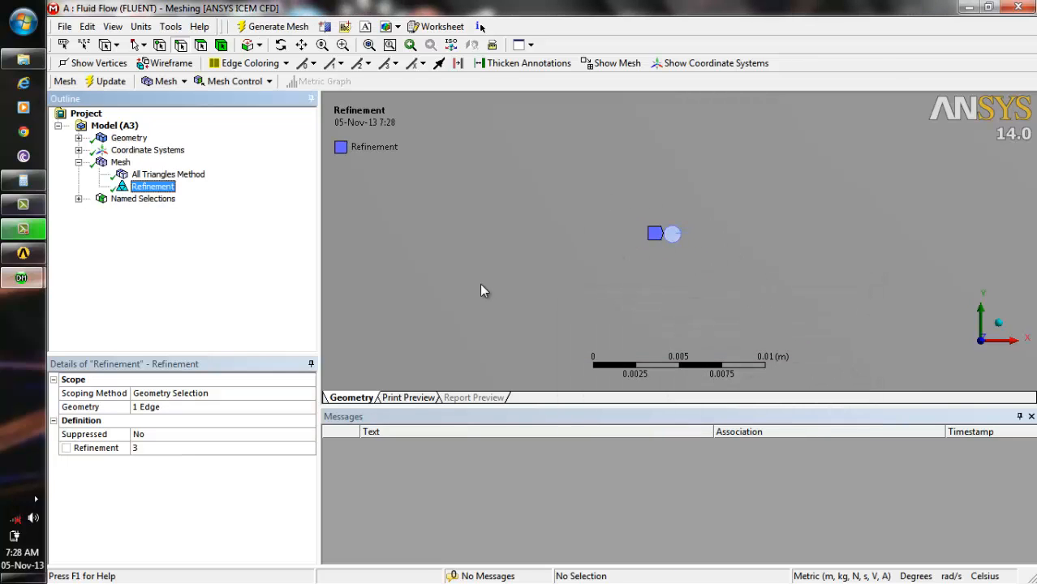
left_click(121, 165)
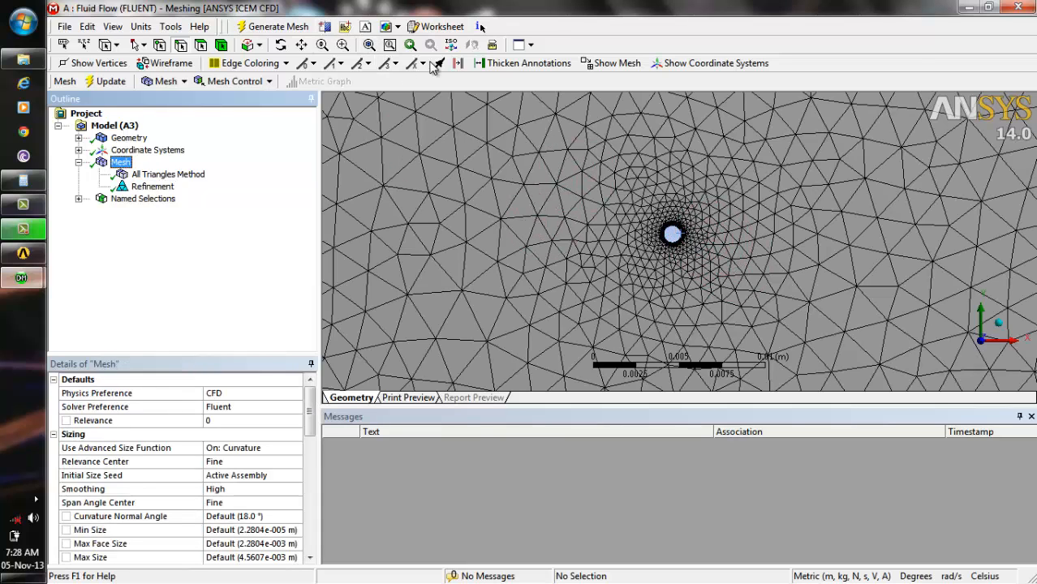
left_click(343, 45)
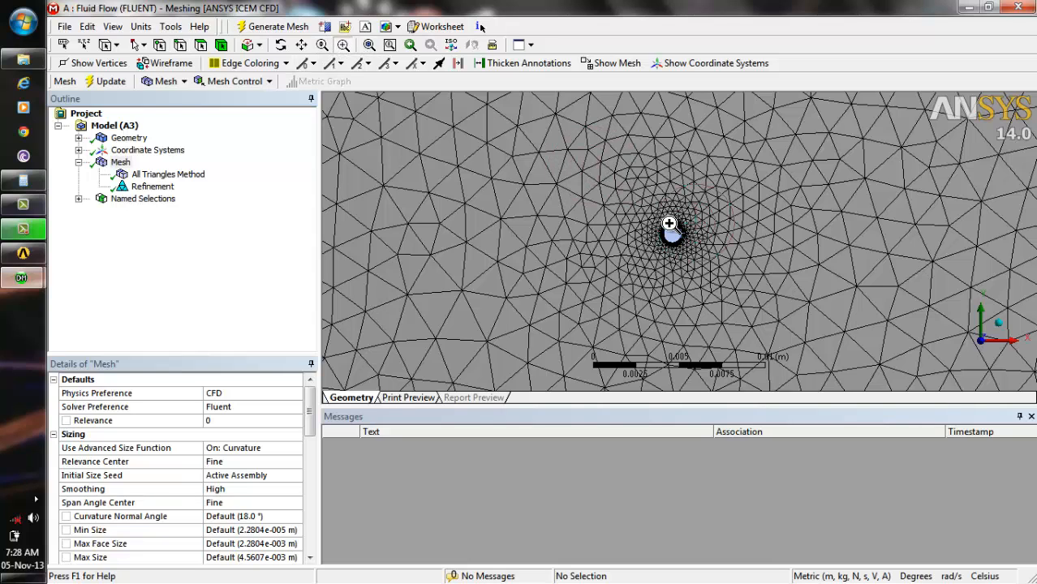
left_click_drag(657, 209, 736, 262)
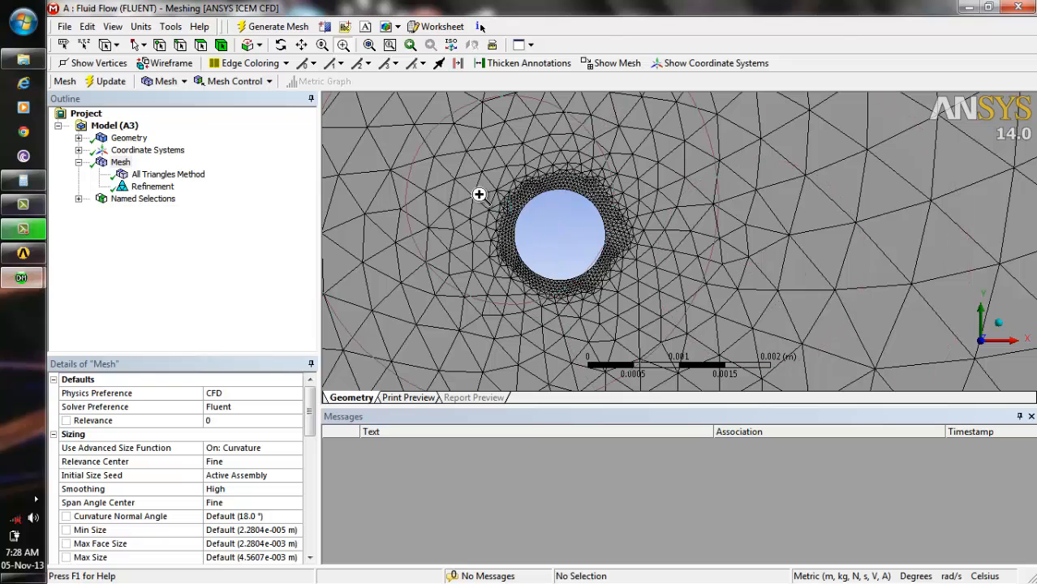
left_click_drag(477, 194, 641, 263)
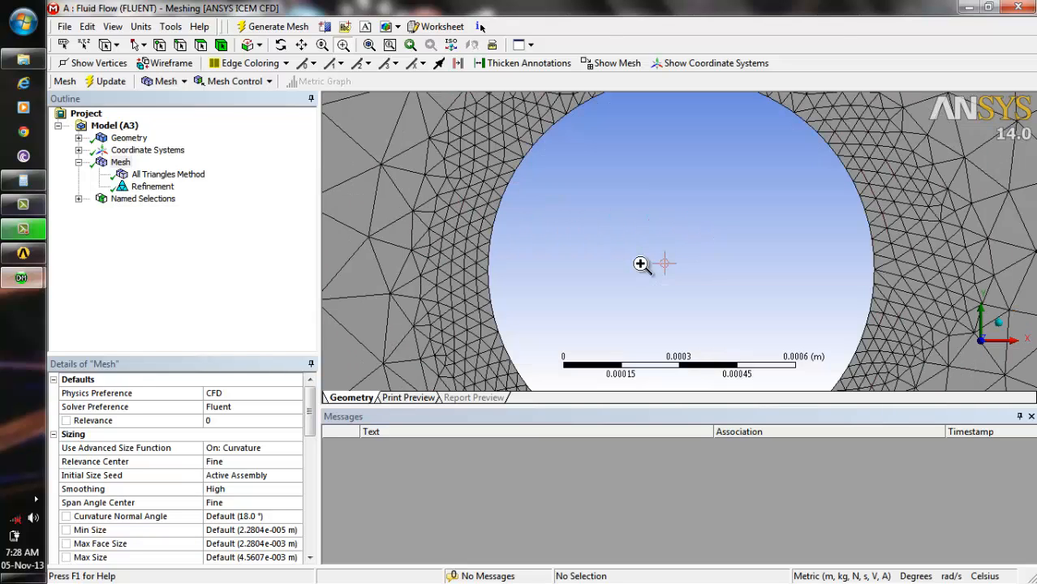
left_click_drag(572, 208, 698, 246)
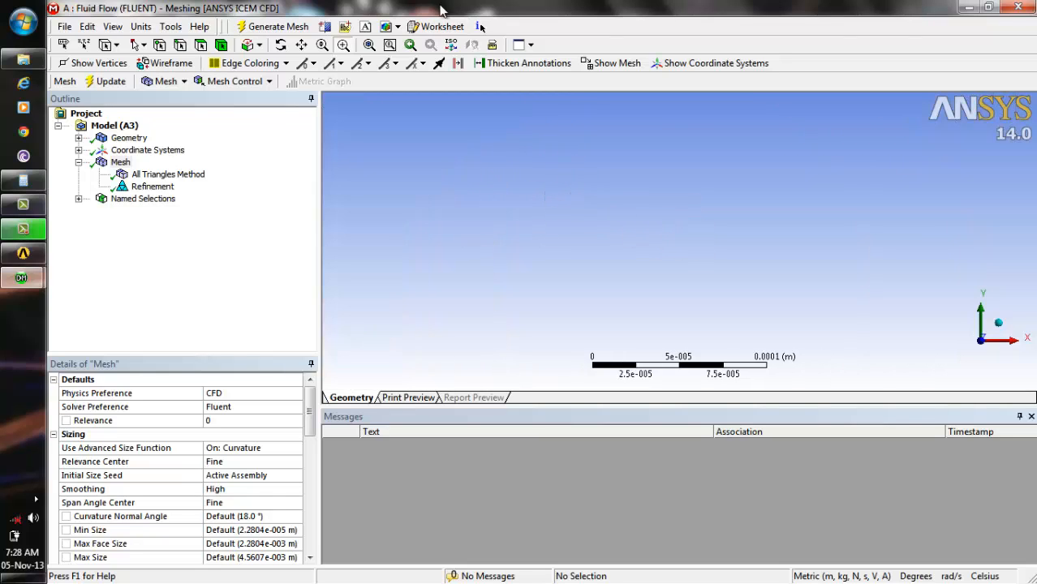
left_click(369, 45)
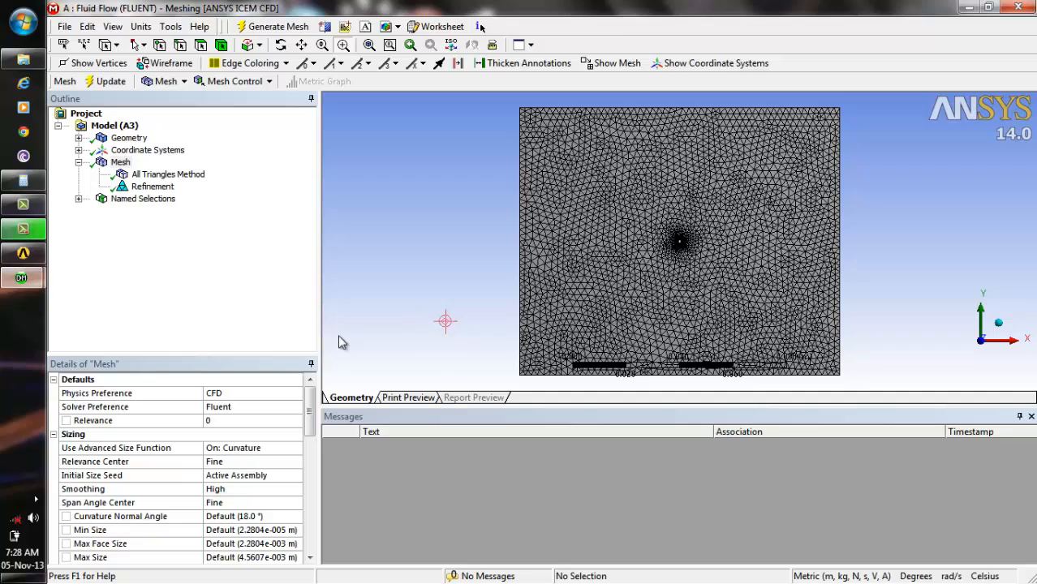
Save the project, switch to Workbench and launch the FLUENT setup with the default 2D serial options
left_click(67, 28)
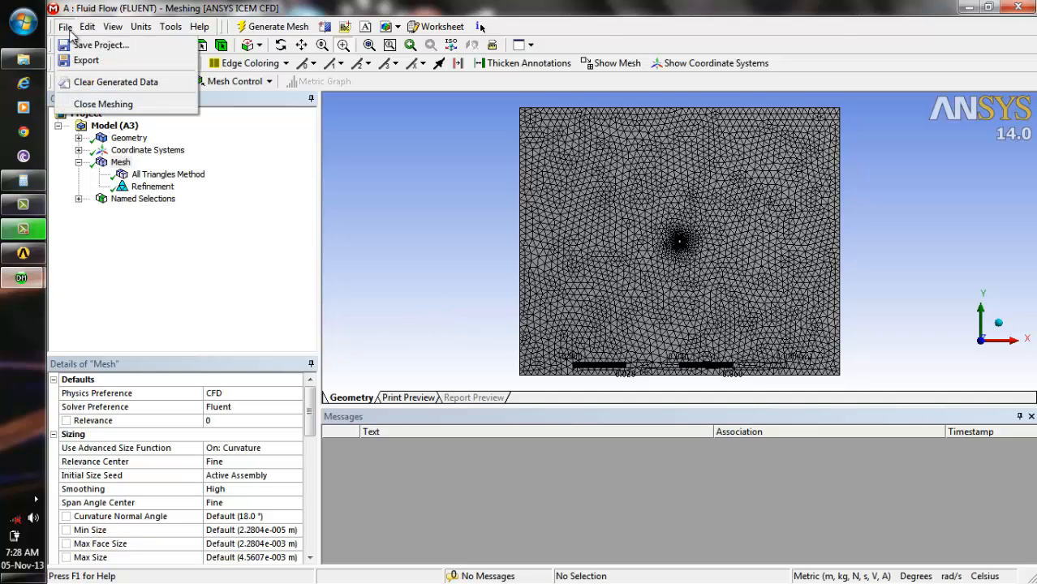
left_click(77, 41)
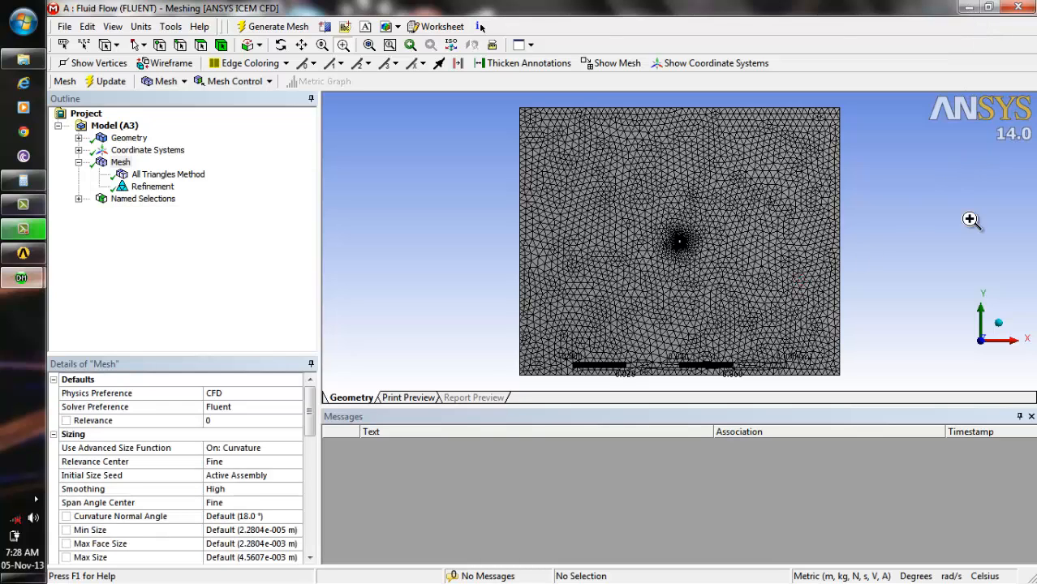
left_click(959, 6)
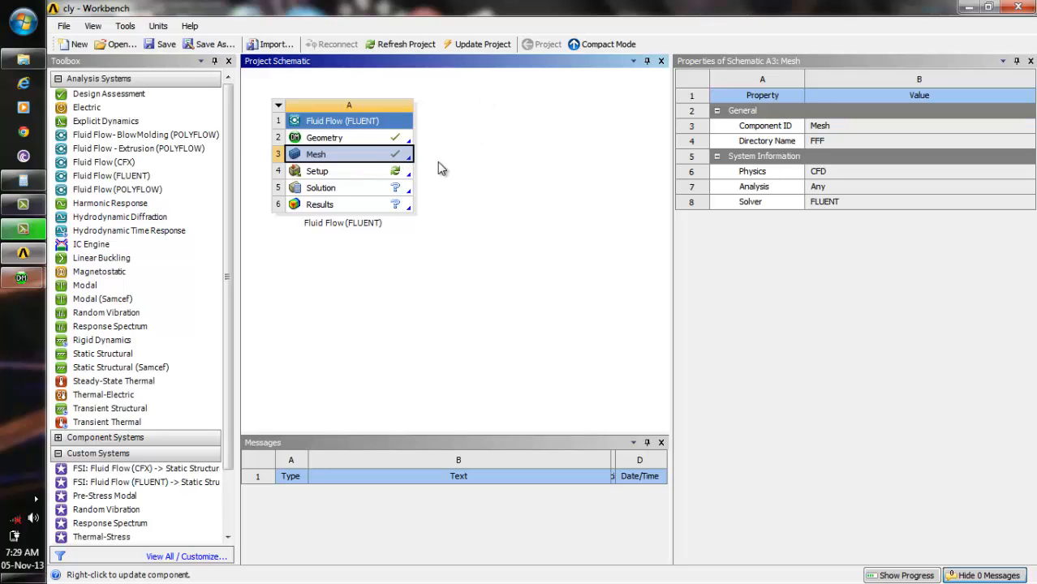
double_click(318, 171)
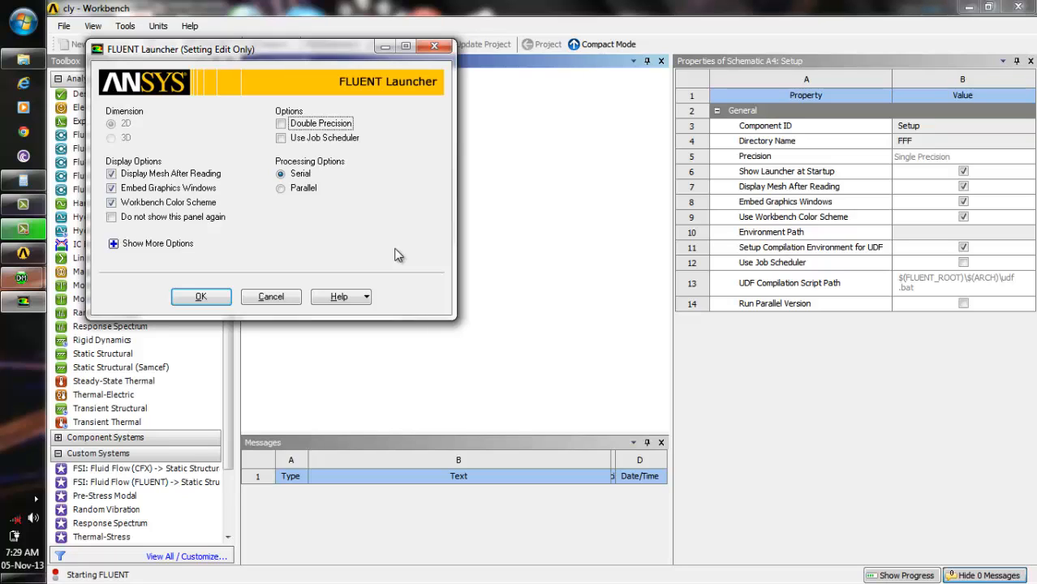
left_click(217, 300)
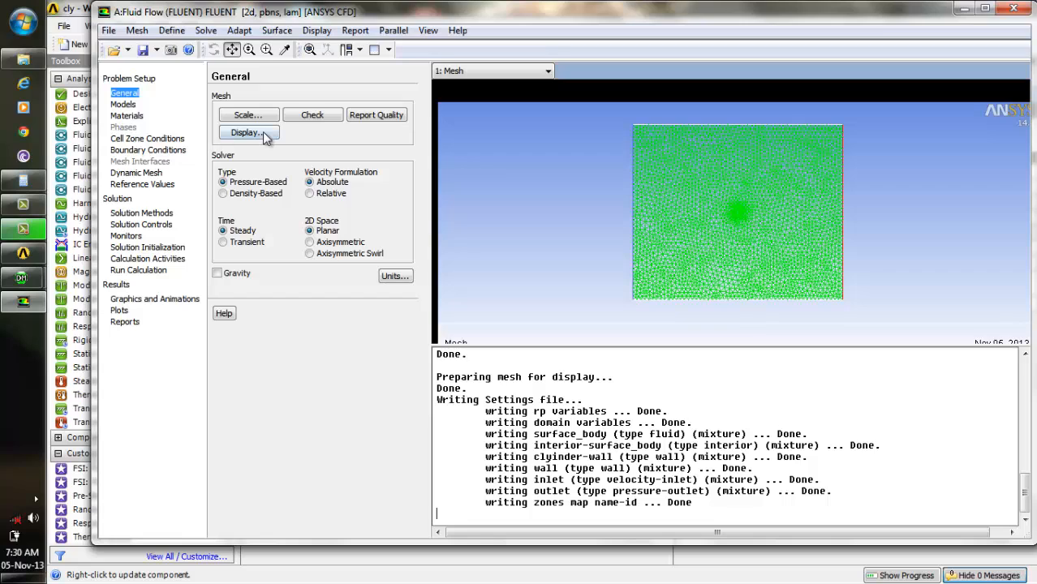
Run the mesh check in FLUENT, review its statistics and report the mesh quality
left_click(313, 116)
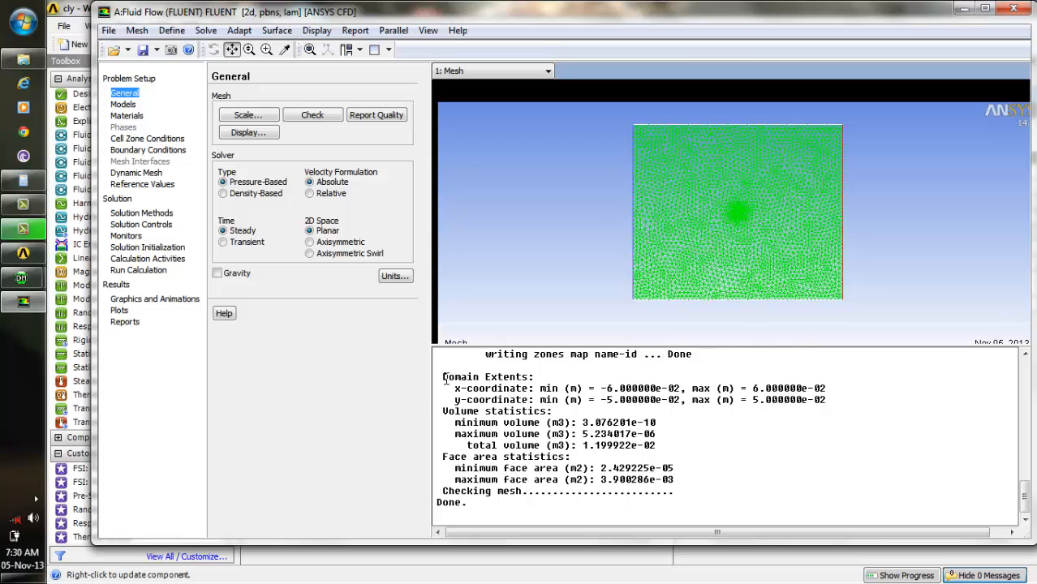
left_click_drag(445, 379, 721, 516)
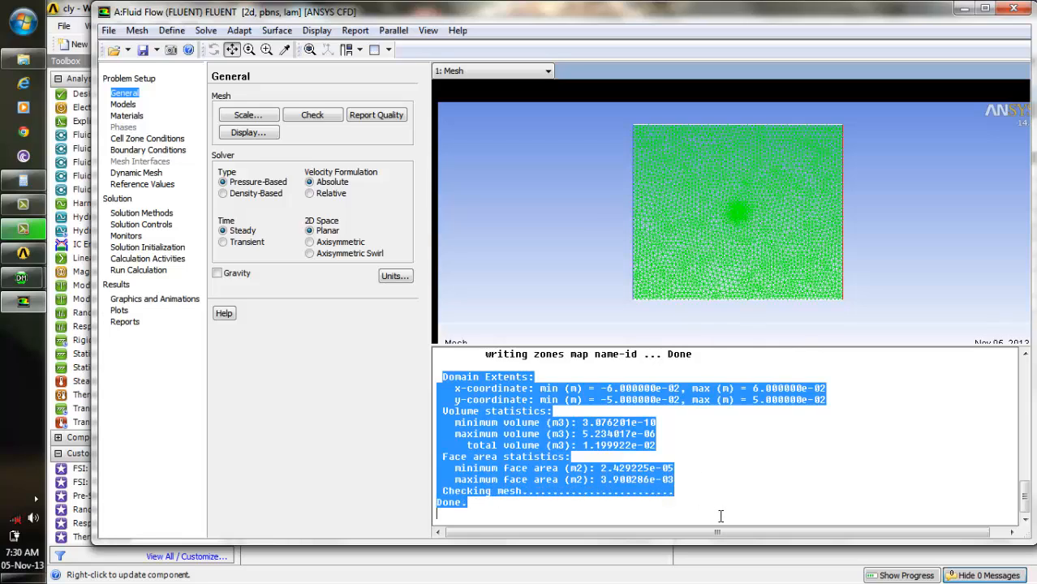
left_click(790, 437)
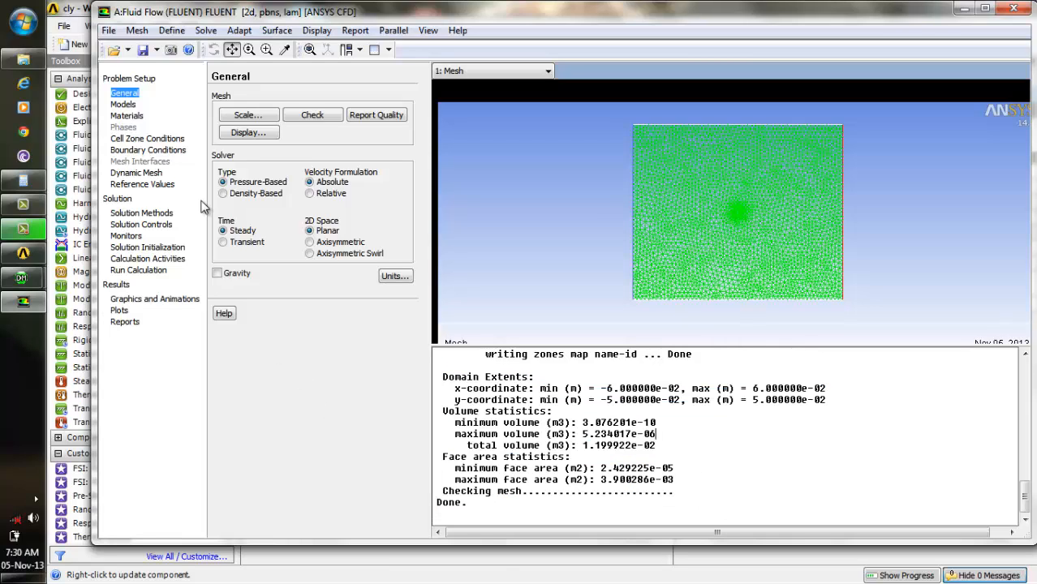
left_click(383, 117)
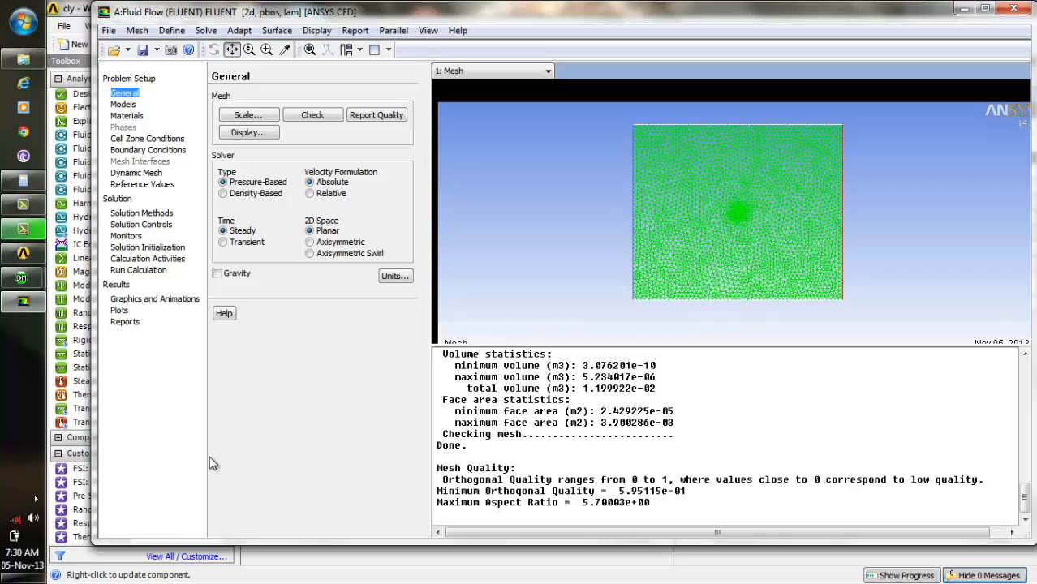
Confirm Laminar as the viscous model
left_click(124, 104)
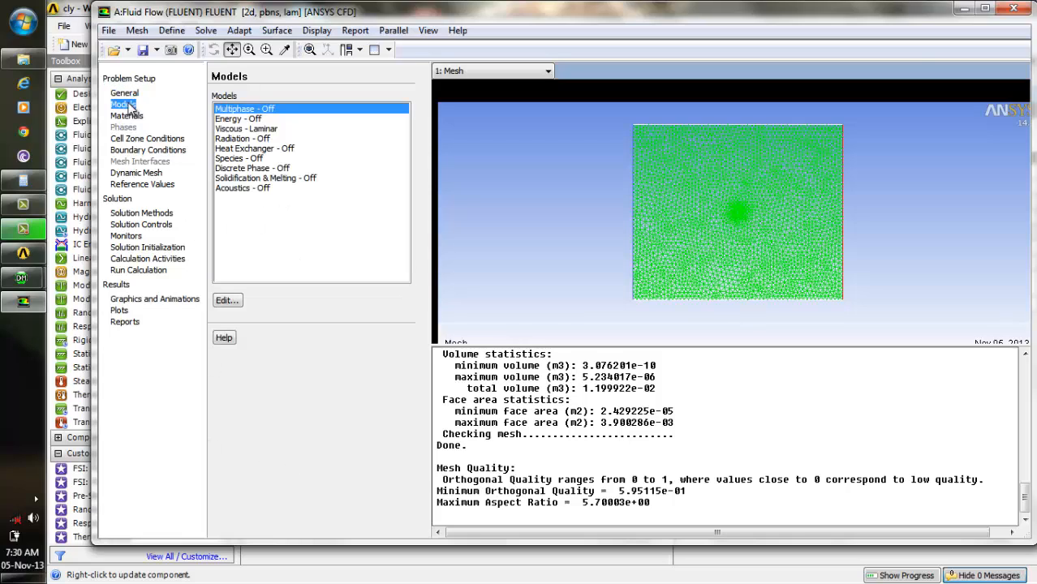
double_click(267, 135)
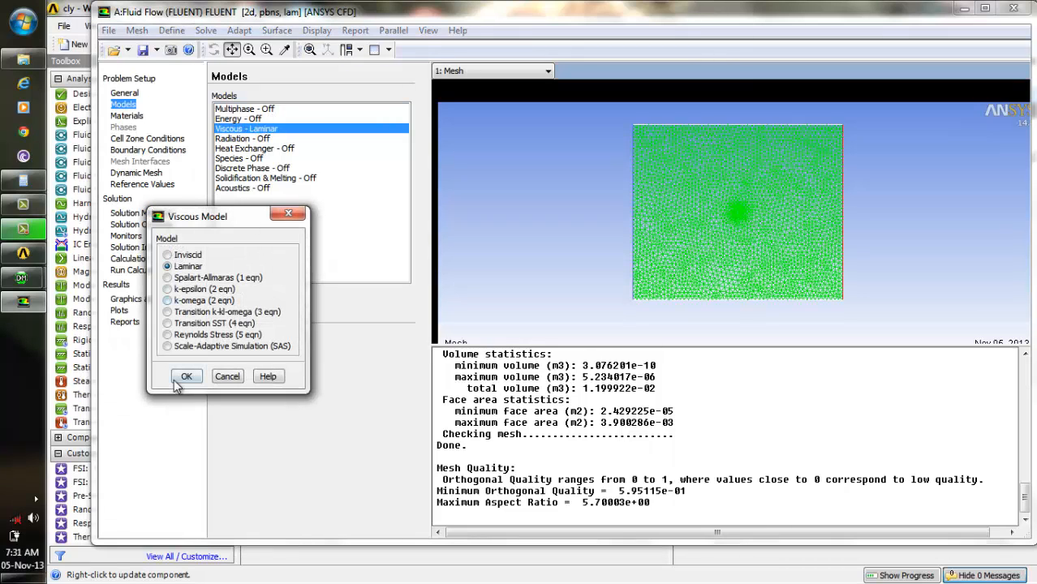
left_click(187, 378)
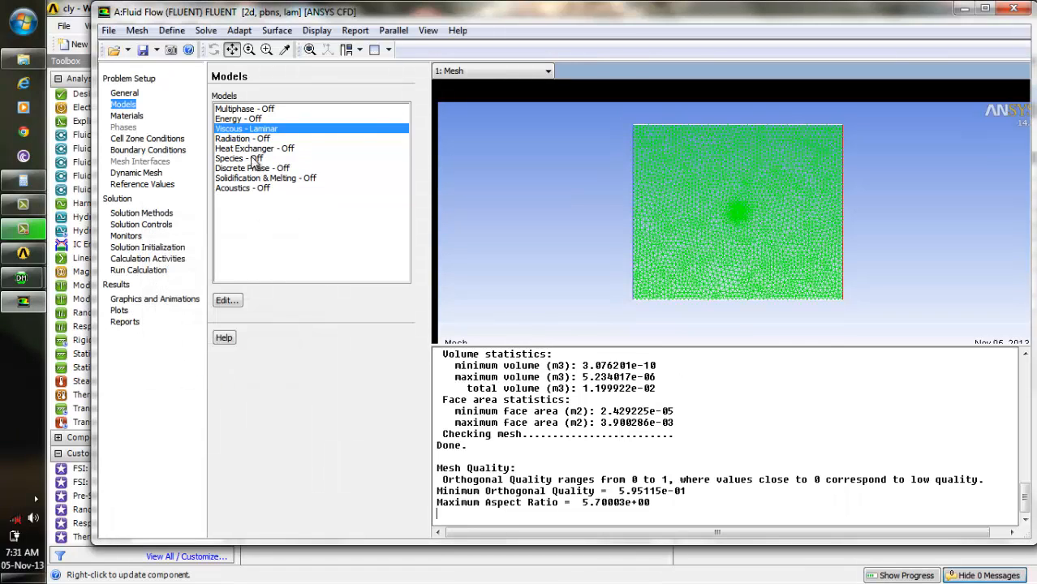
Confirm air as the fluid material with its default constant density and viscosity
left_click(134, 116)
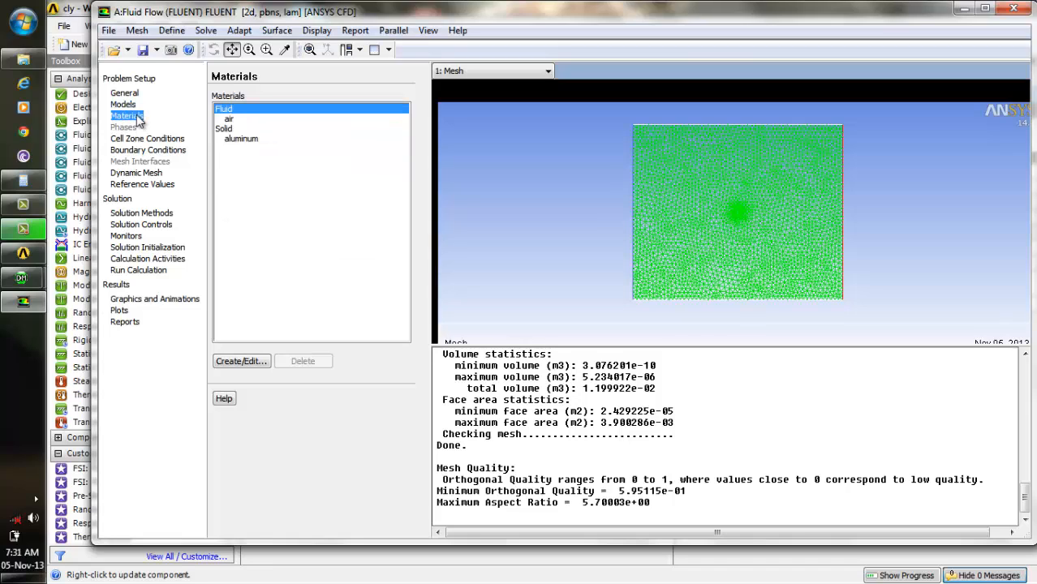
left_click(240, 120)
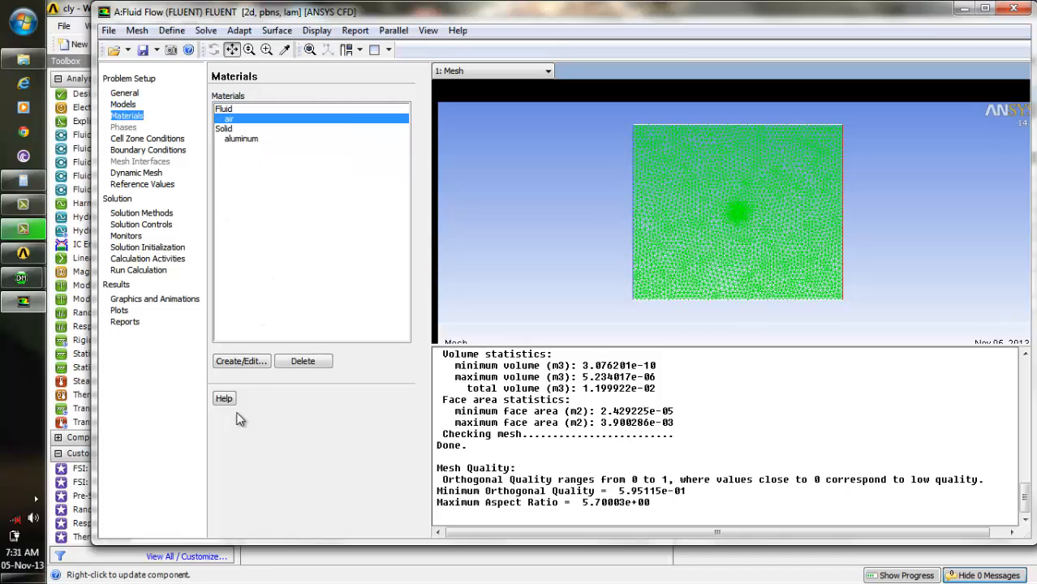
left_click(252, 362)
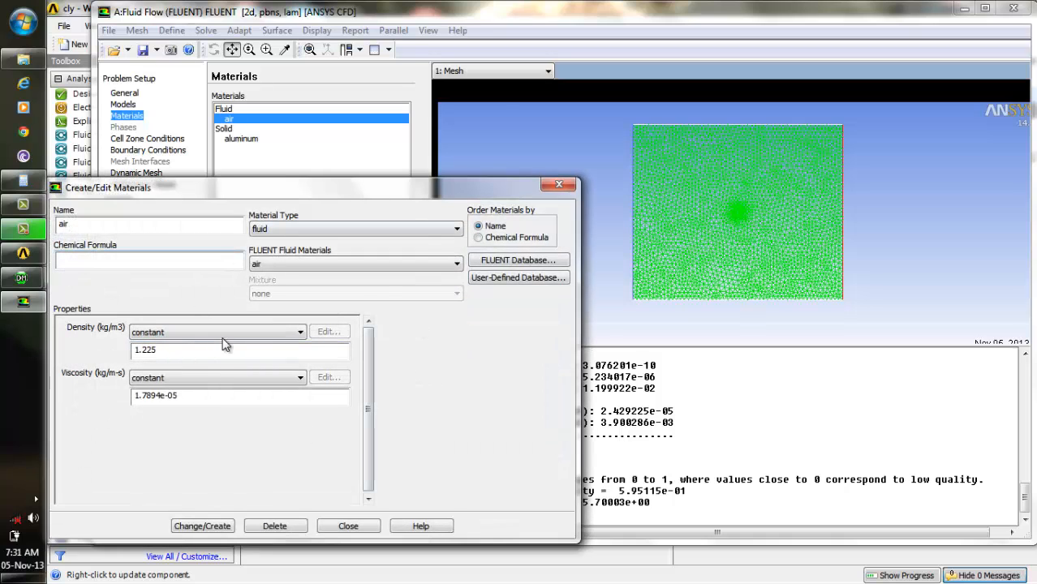
left_click(202, 525)
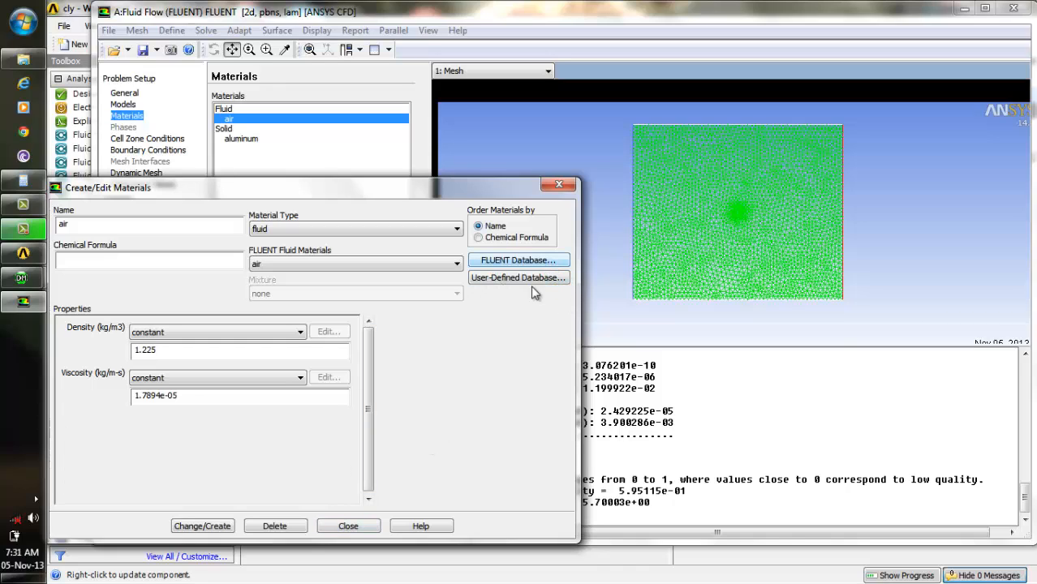
left_click(367, 528)
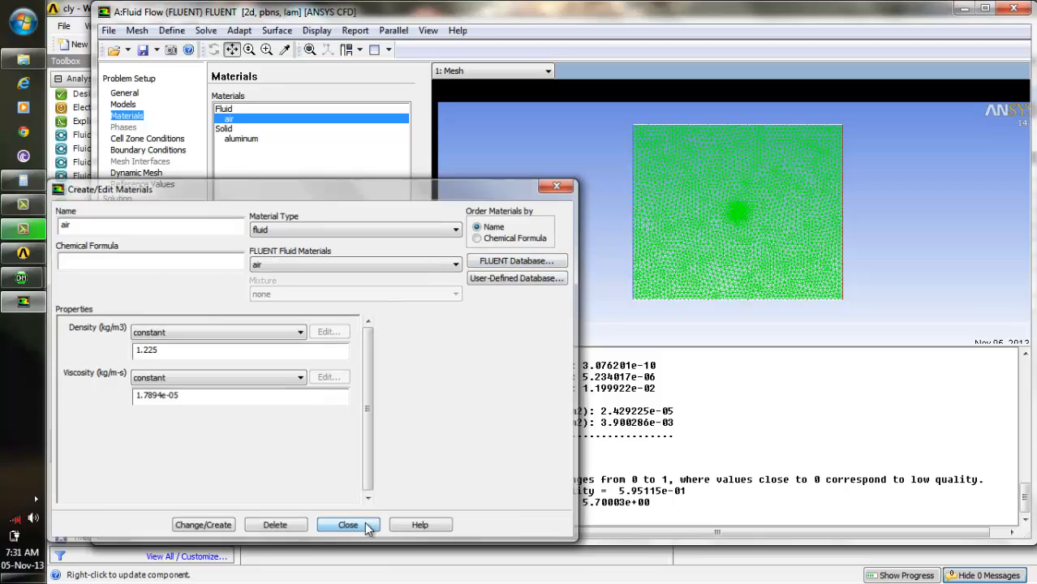
Confirm the cylinder wall boundary condition as a stationary wall with no-slip shear, checking its thermal, radiation and species settings
left_click(178, 153)
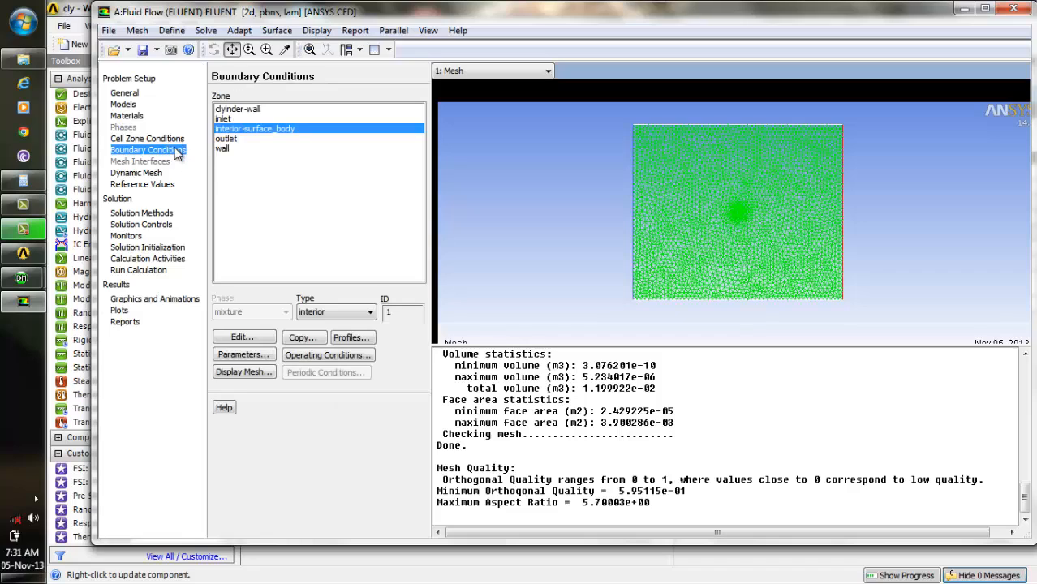
left_click(240, 112)
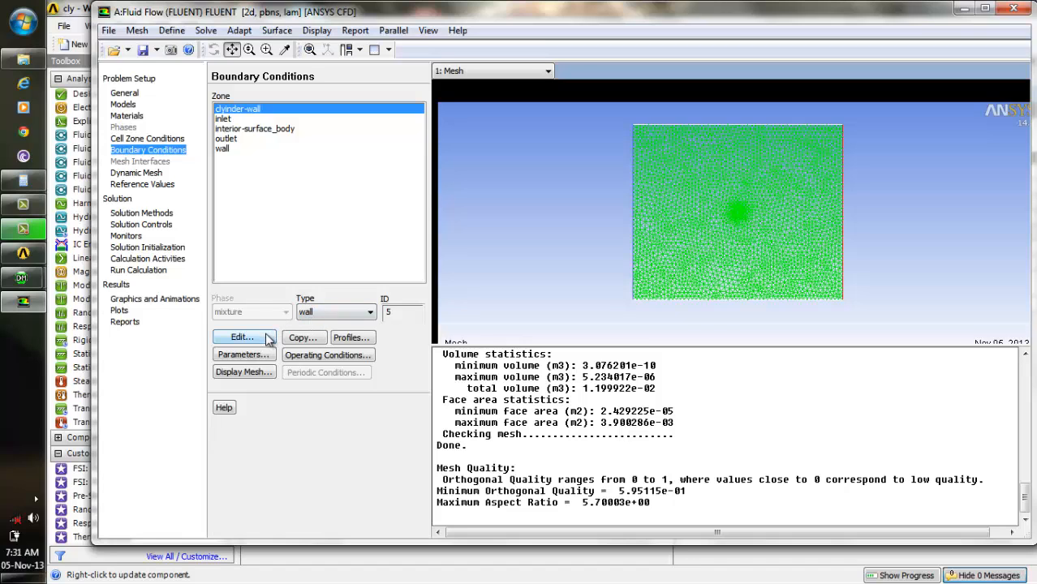
left_click(241, 337)
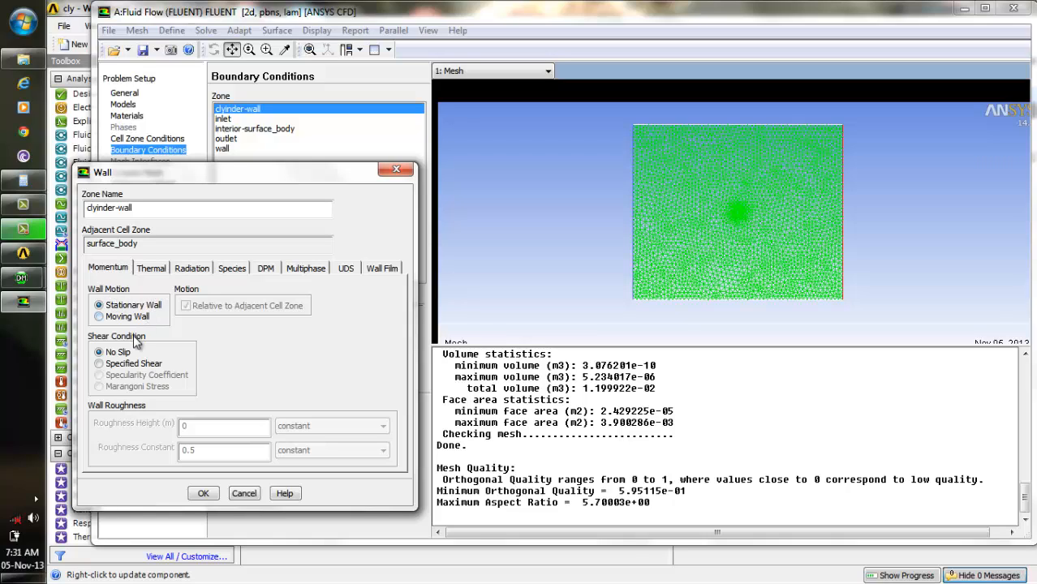
left_click(154, 271)
left_click(198, 269)
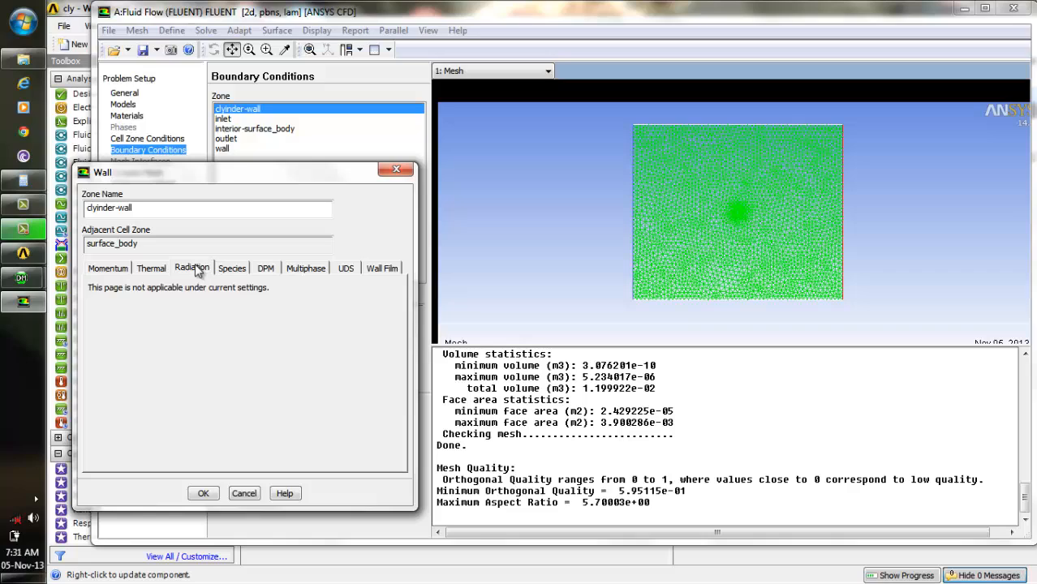
left_click(237, 268)
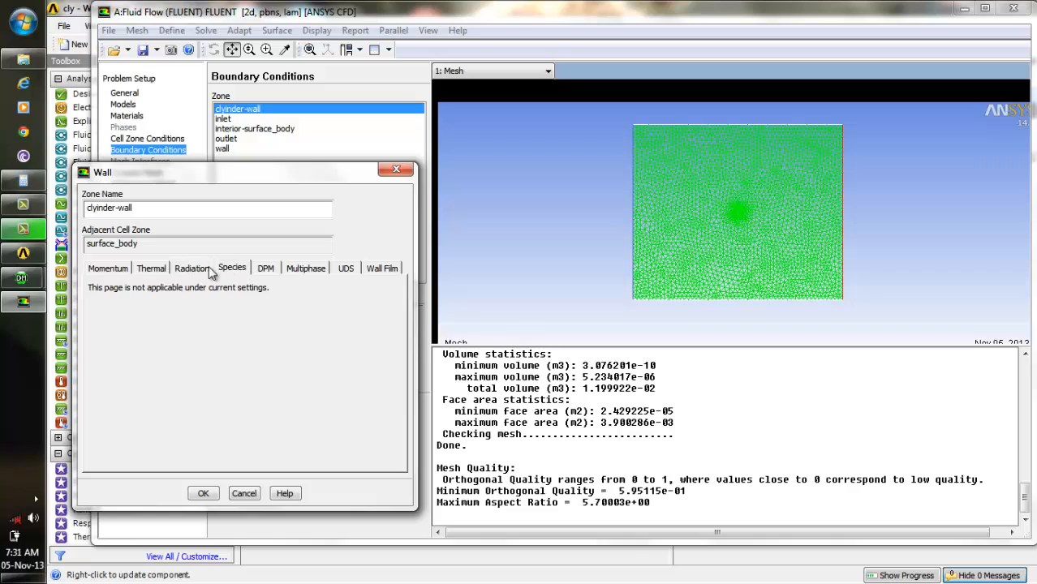
left_click(111, 273)
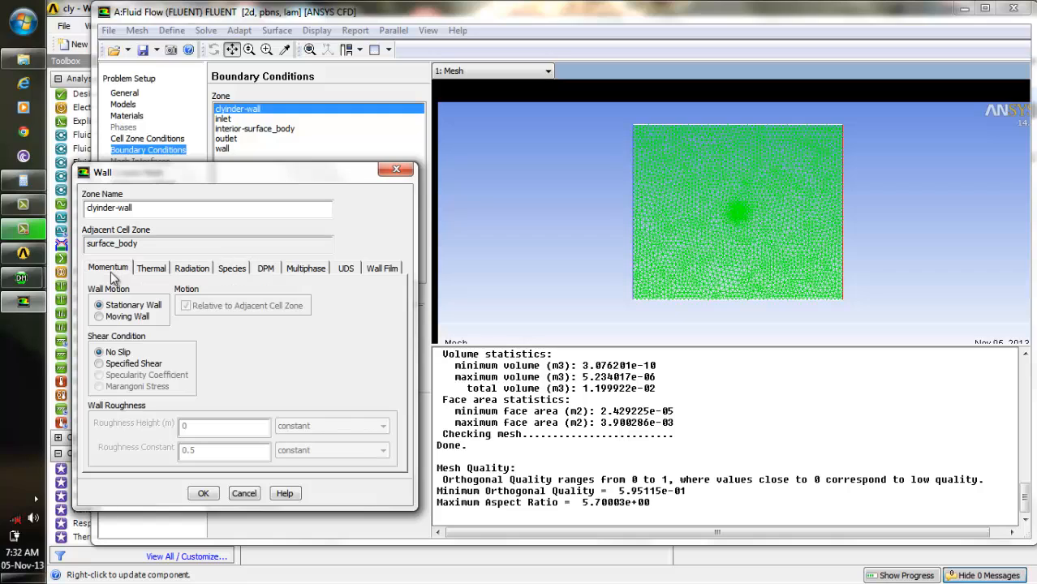
left_click(204, 494)
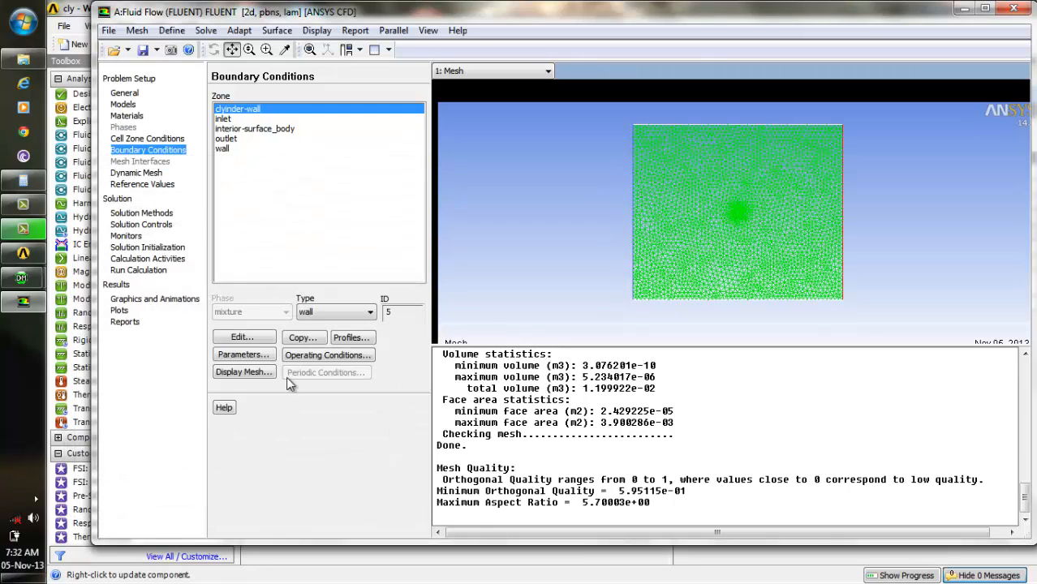
Set the velocity magnitude of the inlet boundary to a constant 0.25 m/s, normal to the boundary
left_click(236, 120)
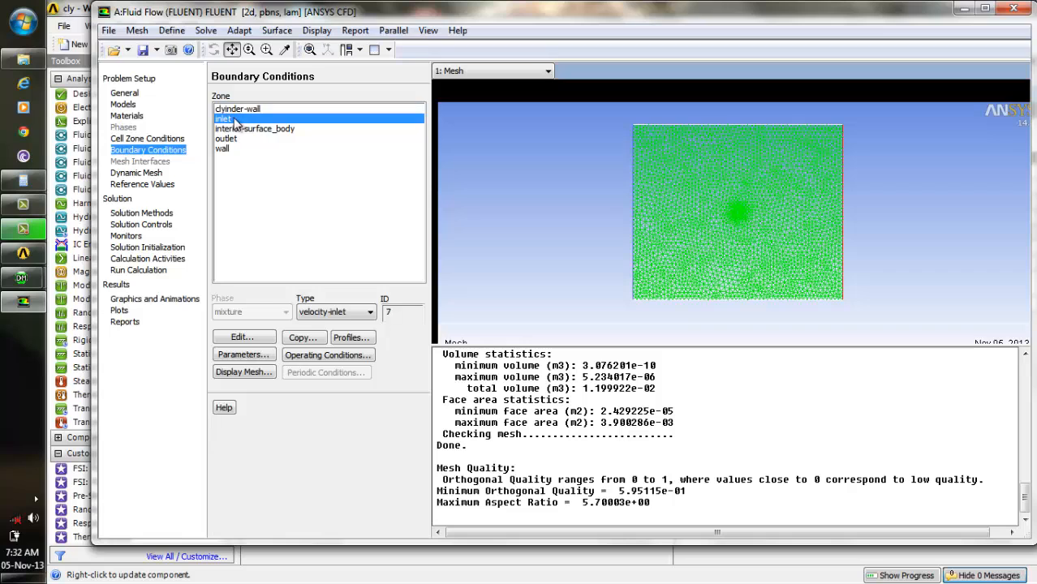
left_click(258, 340)
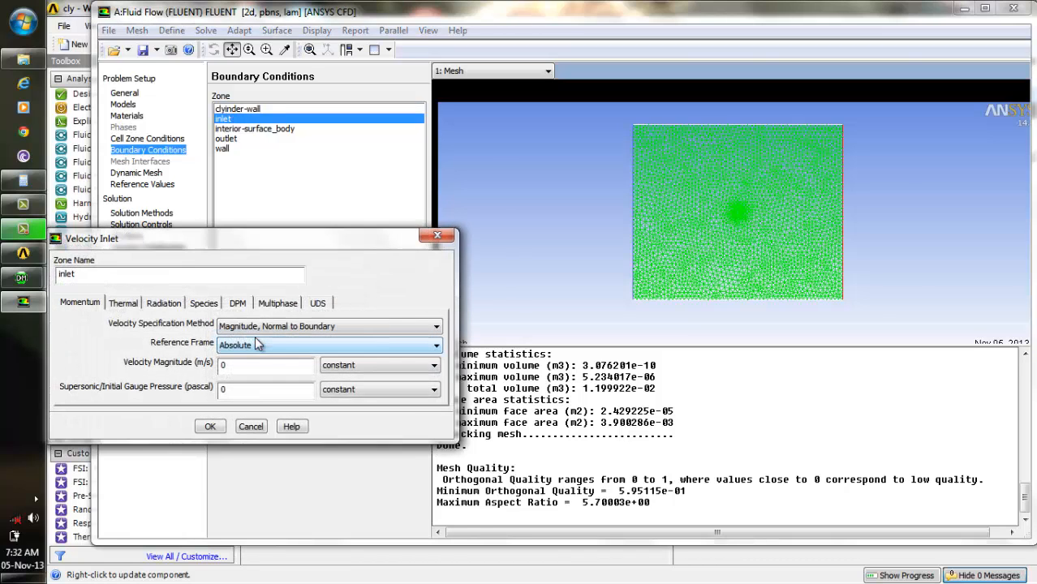
left_click(254, 368)
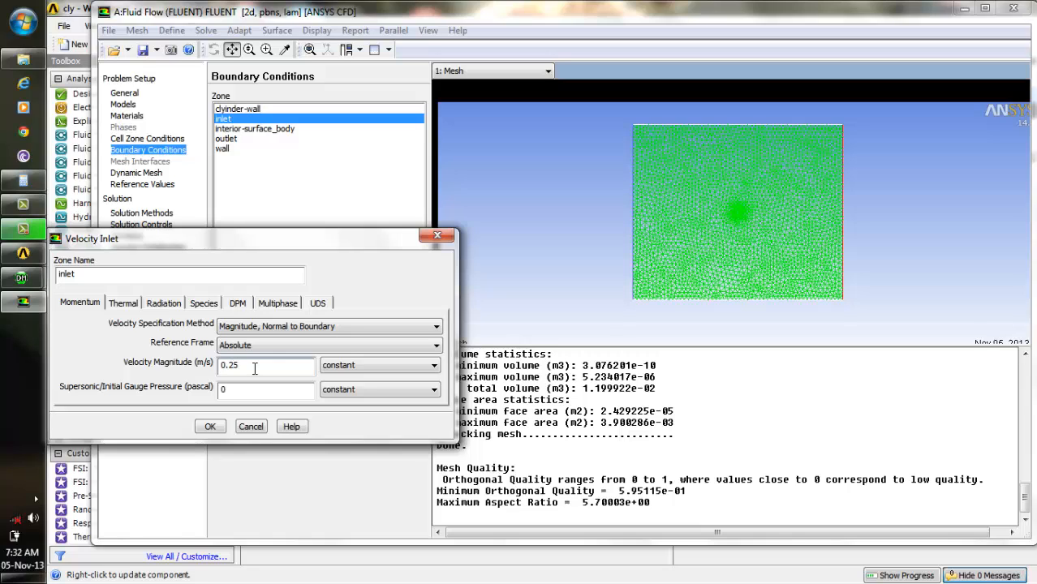
left_click(212, 426)
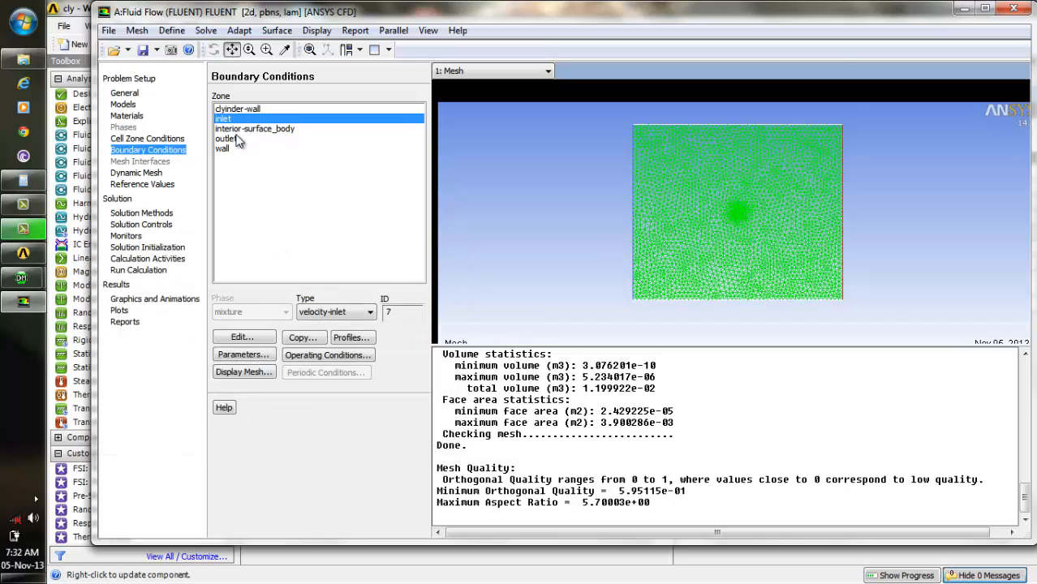
Set the outer wall zone's shear condition to Specified Shear with 0 Pa in both the X and Y components
left_click(232, 140)
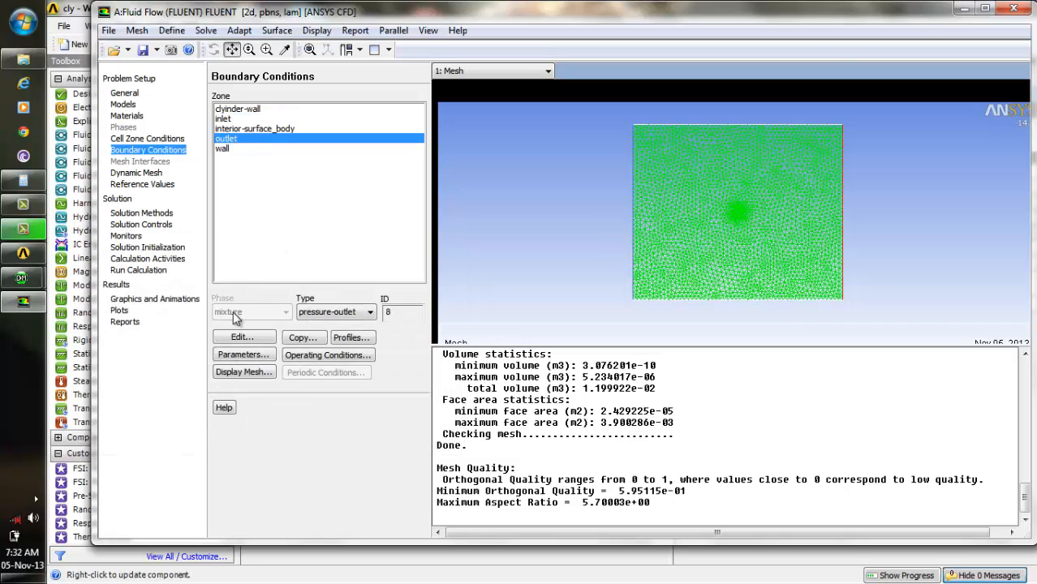
left_click(226, 149)
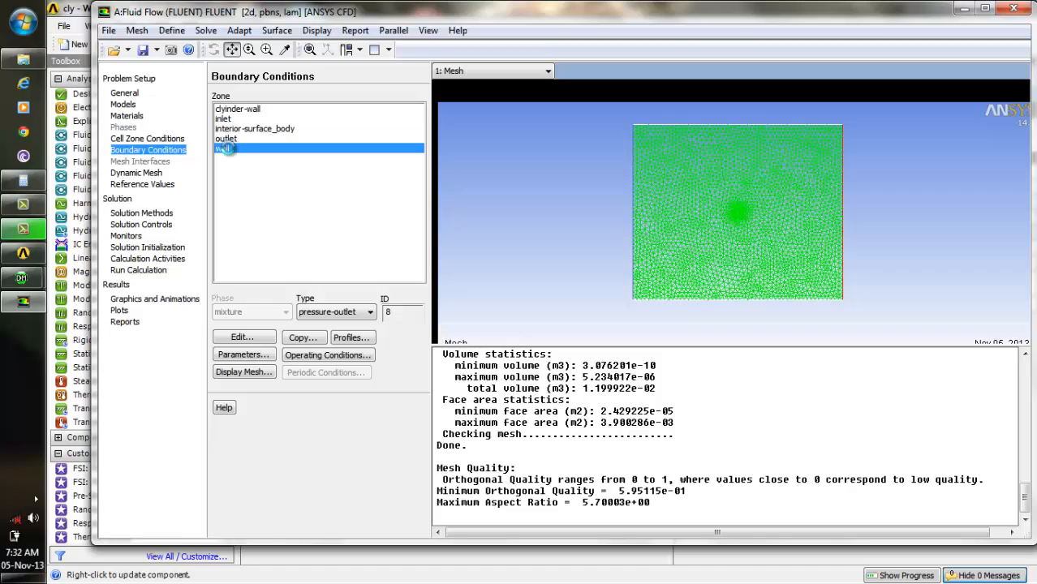
left_click(256, 341)
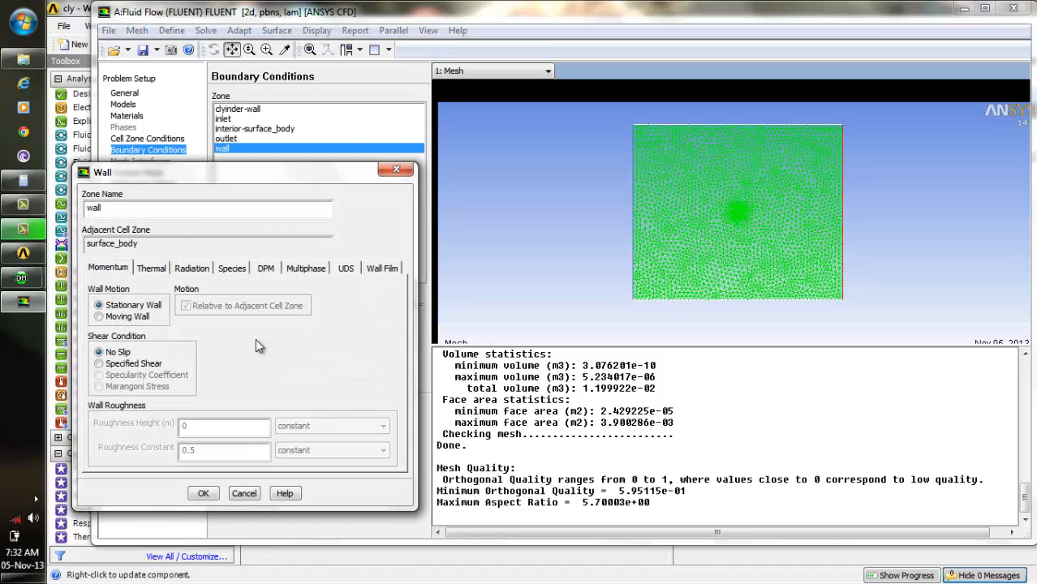
left_click(99, 363)
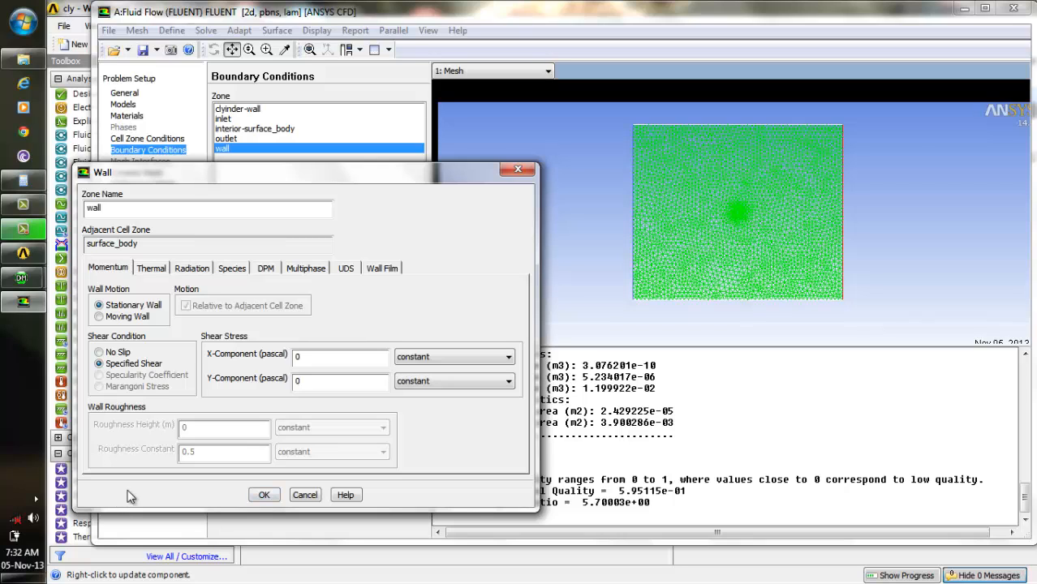
left_click(271, 495)
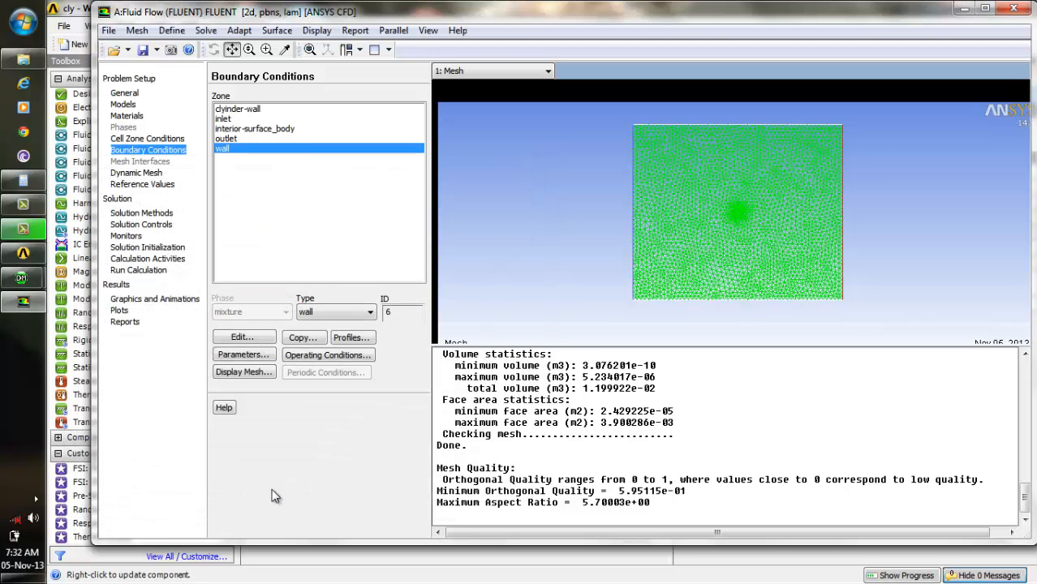
left_click(253, 110)
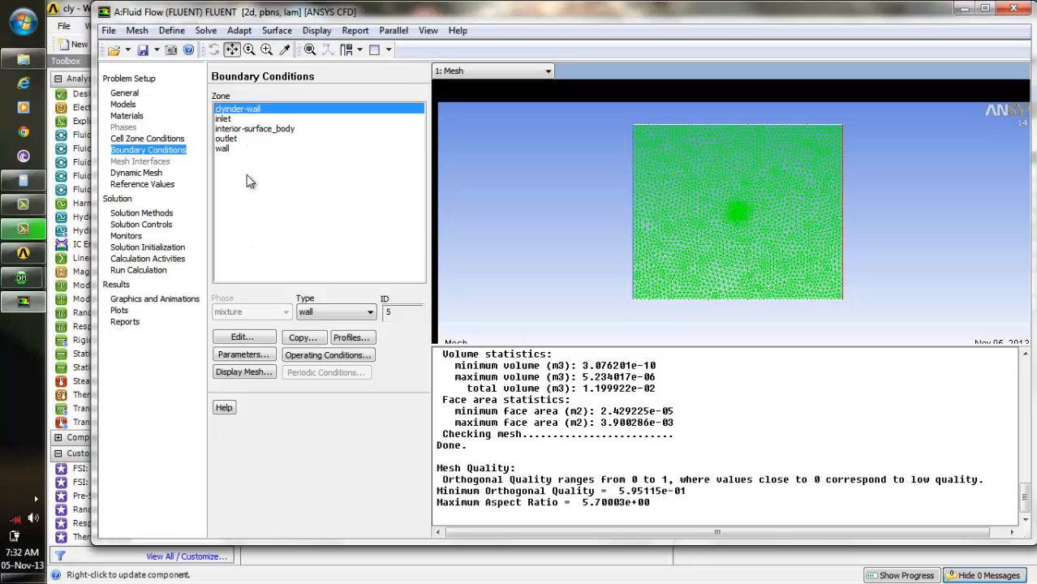
Compute the reference values from the inlet zone
left_click(156, 173)
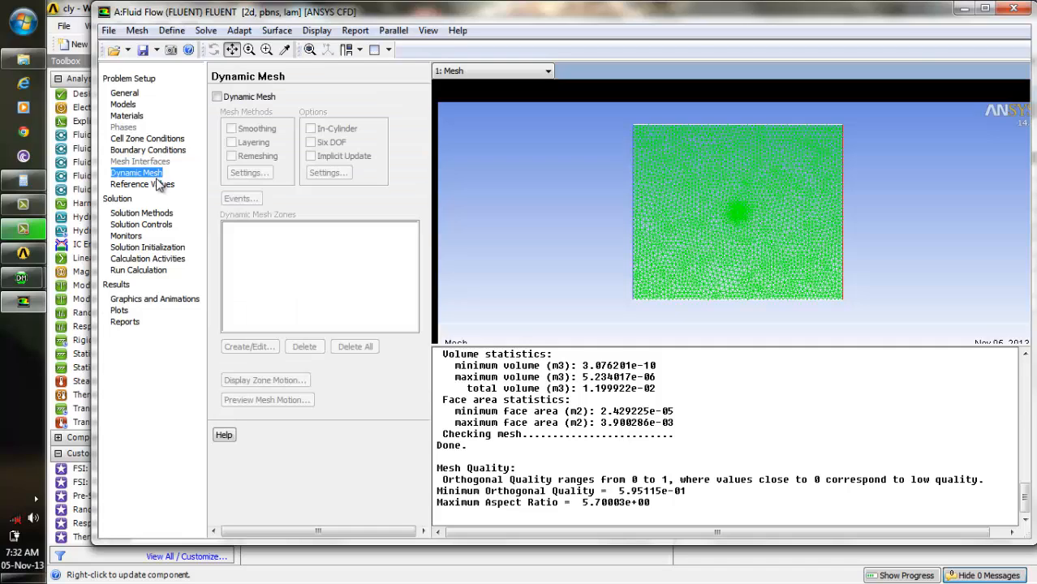
left_click(154, 185)
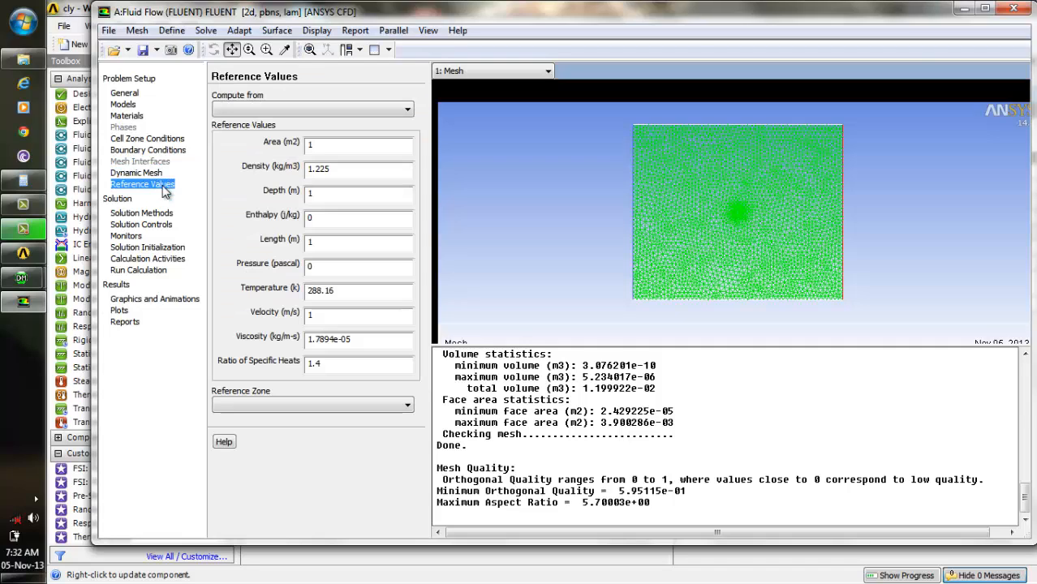
left_click(407, 110)
left_click(397, 163)
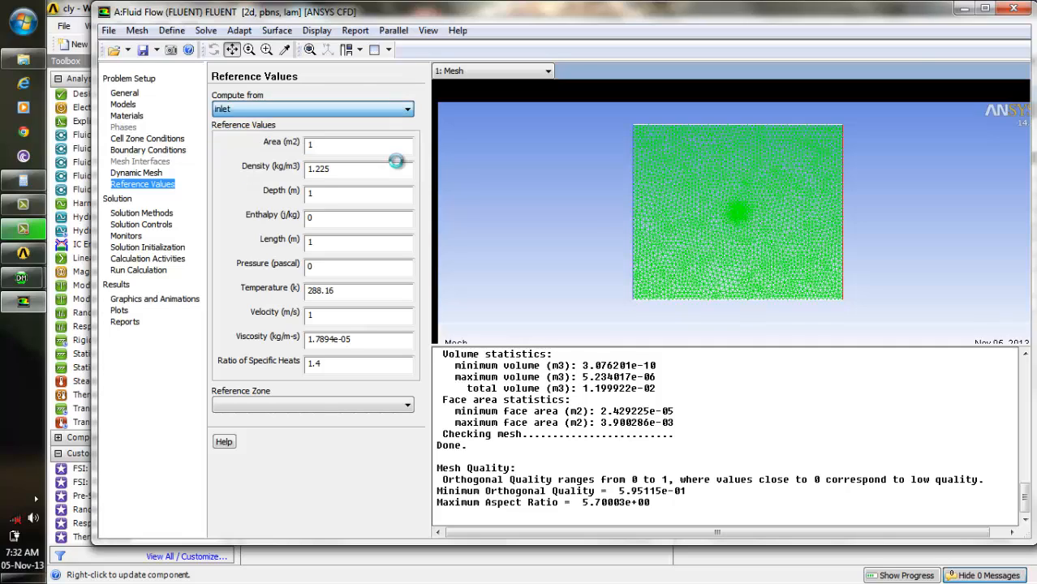
Keep Standard as the pressure discretization scheme in the solution methods
left_click(159, 214)
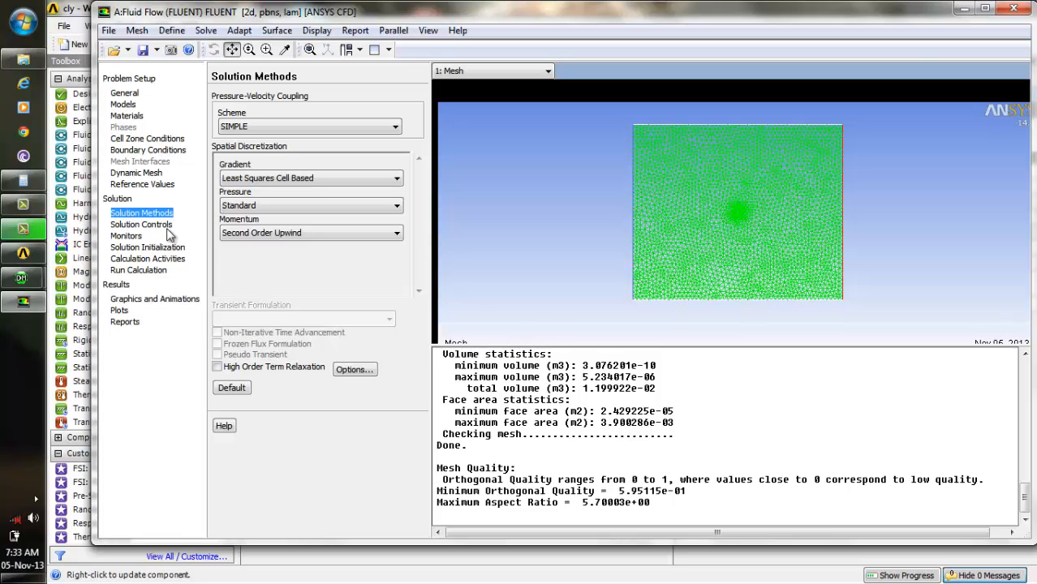
left_click(387, 208)
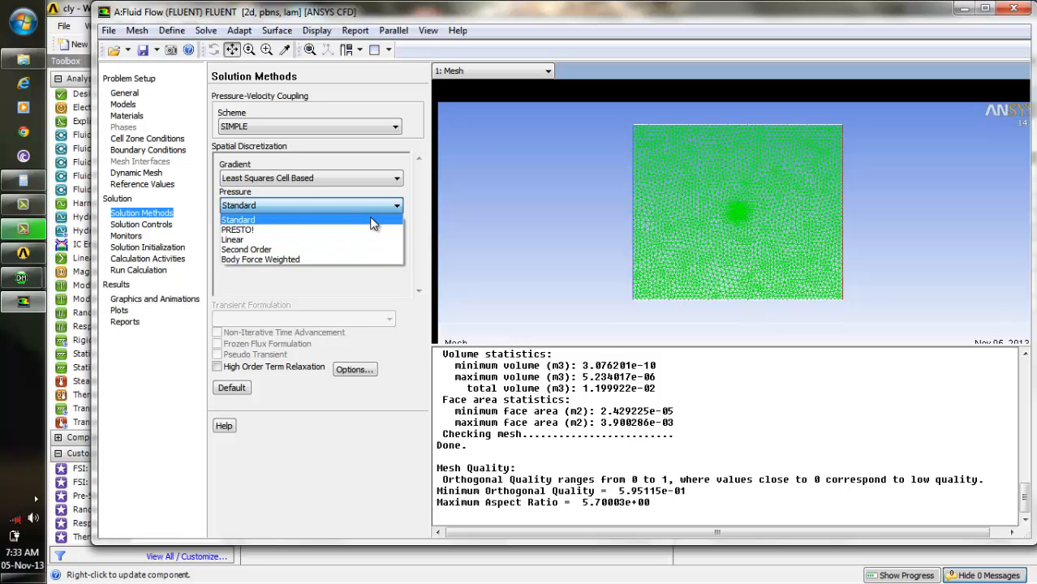
left_click(371, 222)
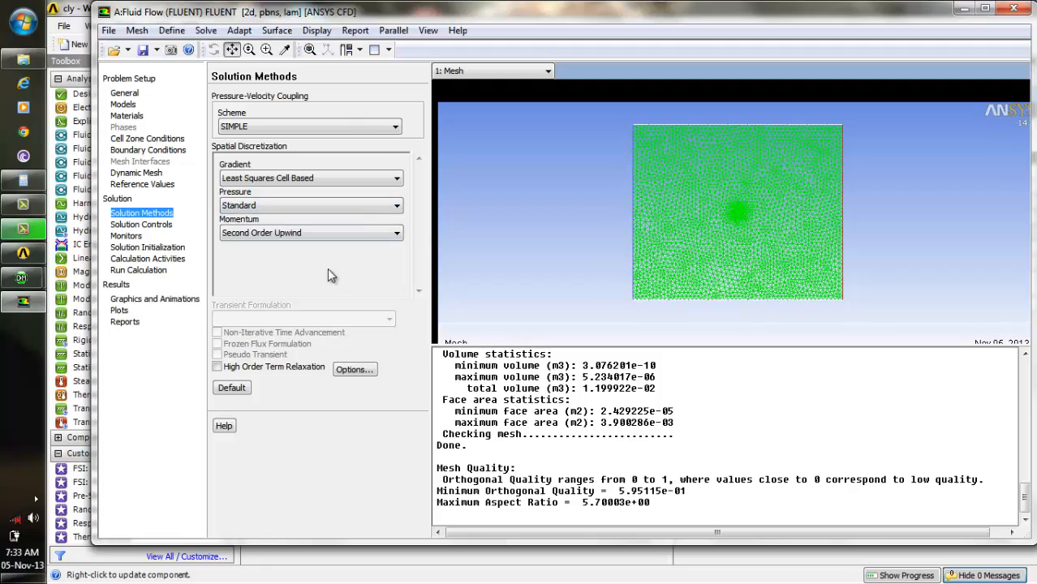
Review the under-relaxation factors, the residual monitor and the available force monitor types
left_click(163, 226)
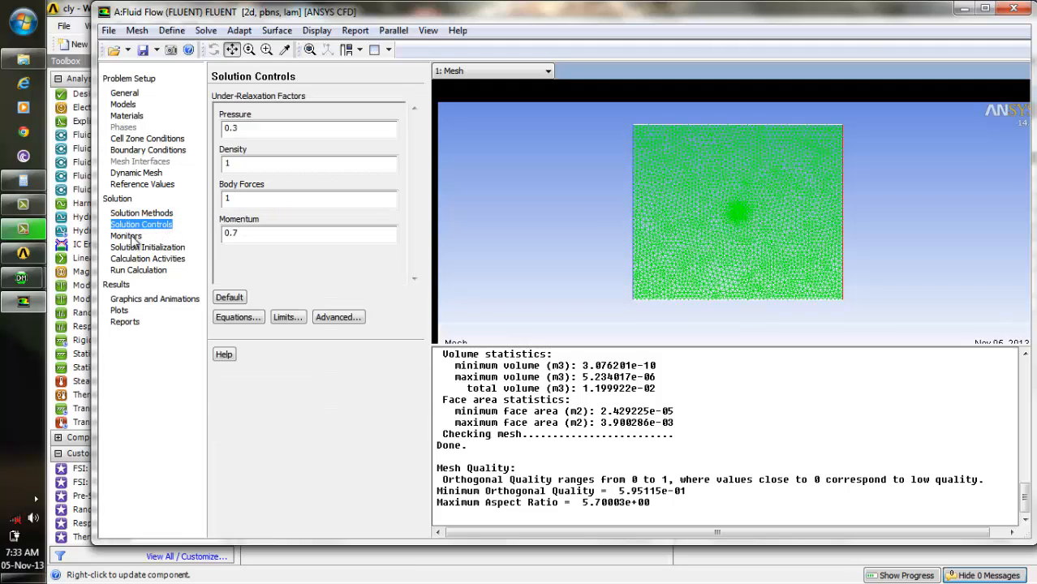
left_click(134, 237)
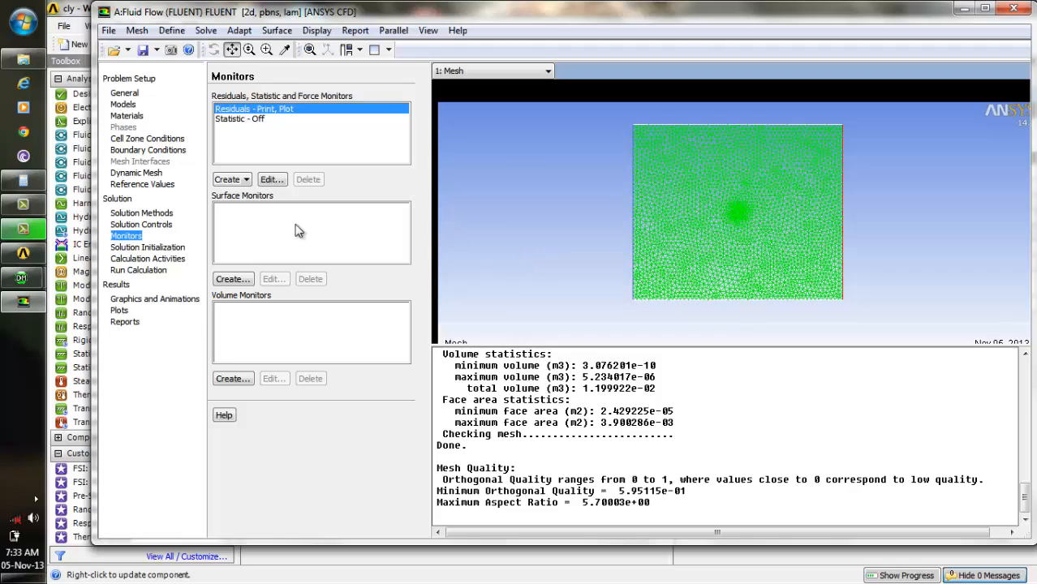
left_click(247, 180)
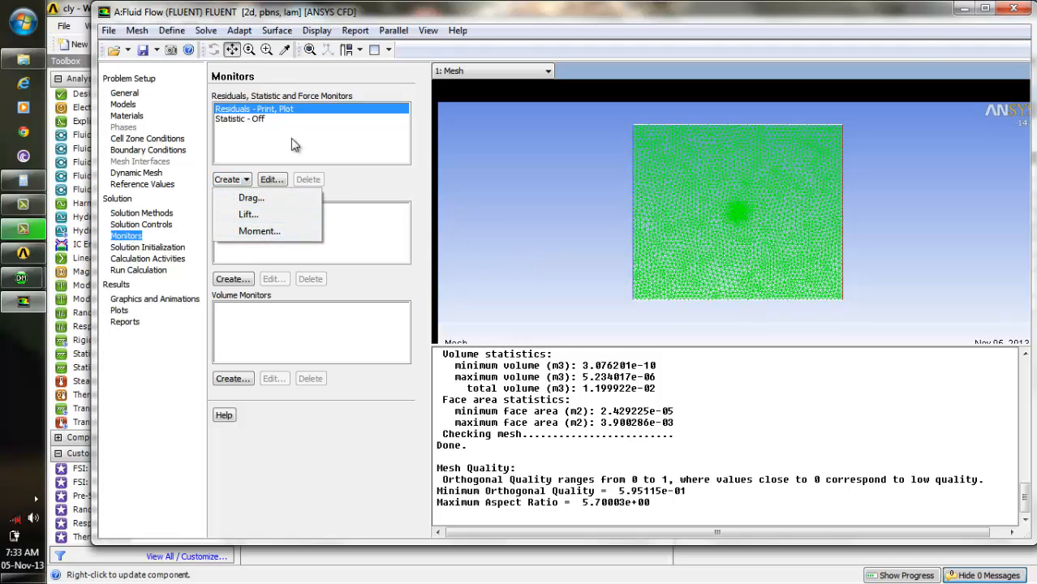
left_click(386, 195)
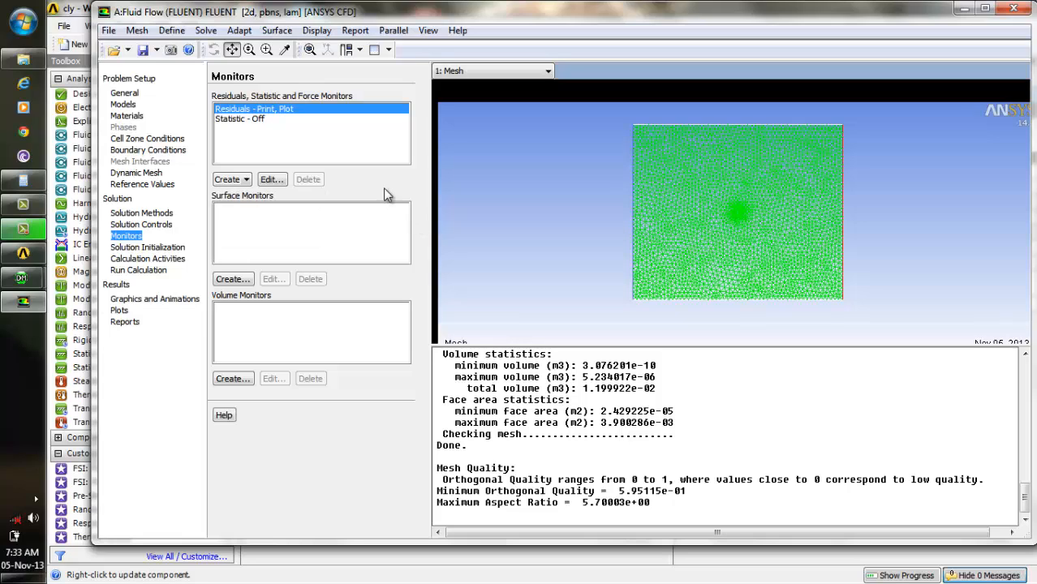
Initialize the solution with Standard Initialization computed from the inlet, keeping the initialized data
left_click(158, 247)
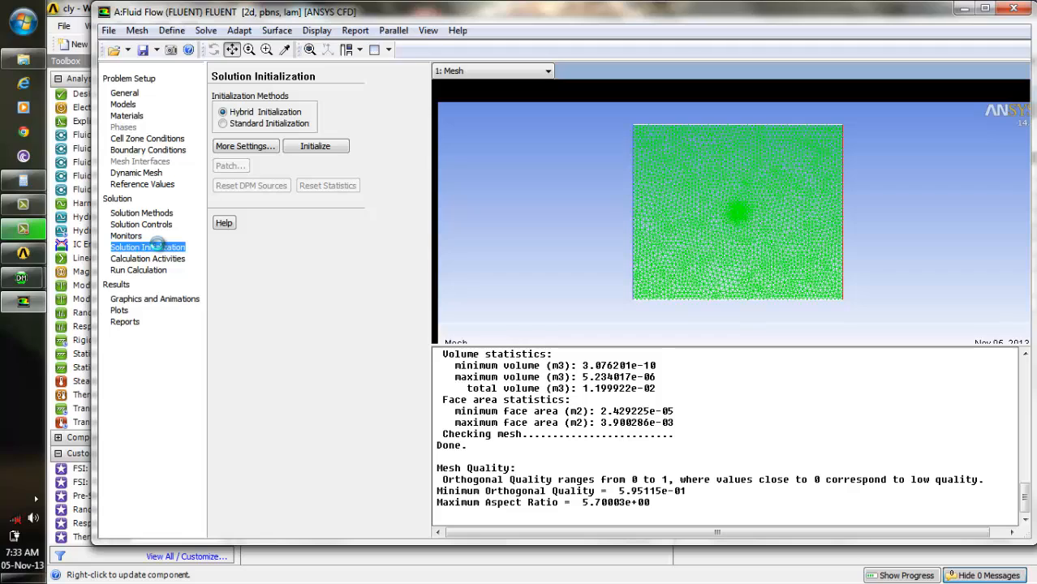
left_click(225, 124)
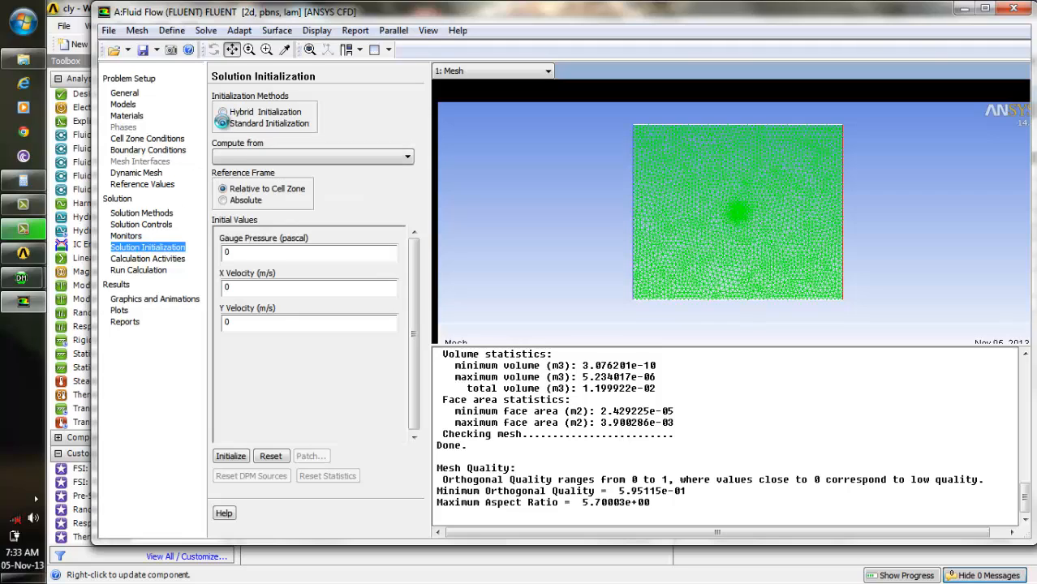
left_click(404, 160)
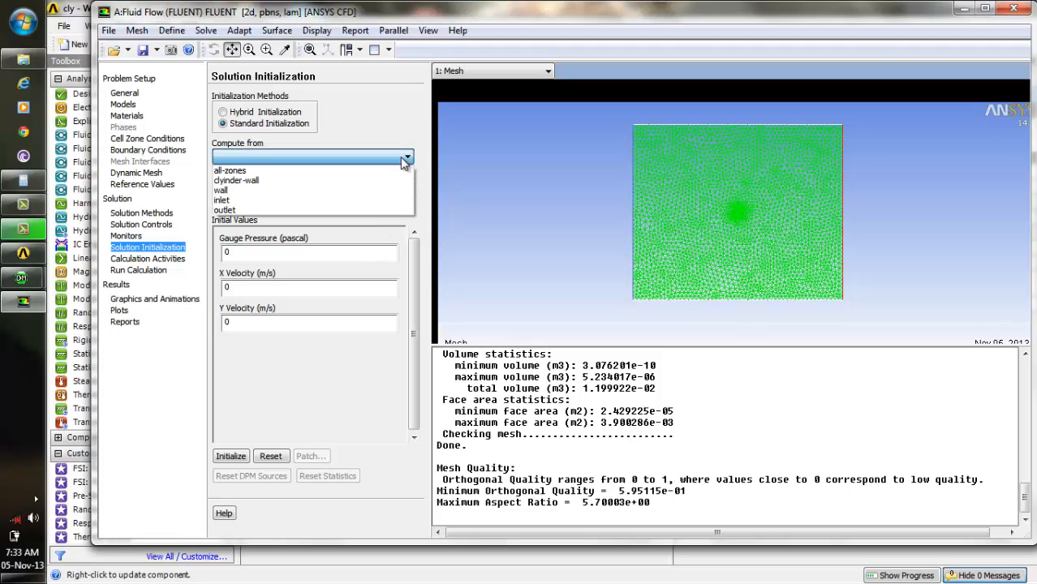
left_click(359, 203)
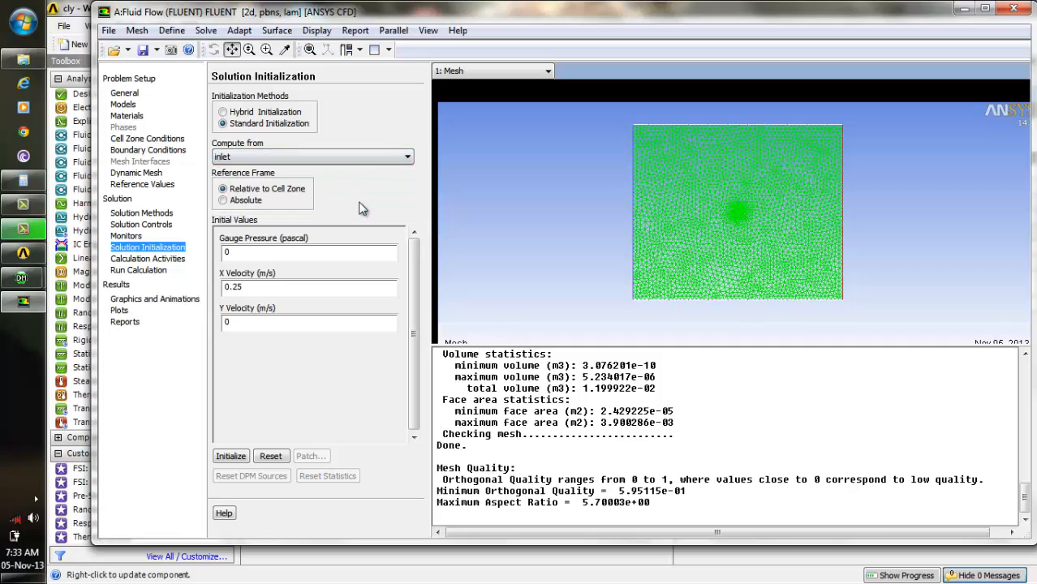
left_click(236, 457)
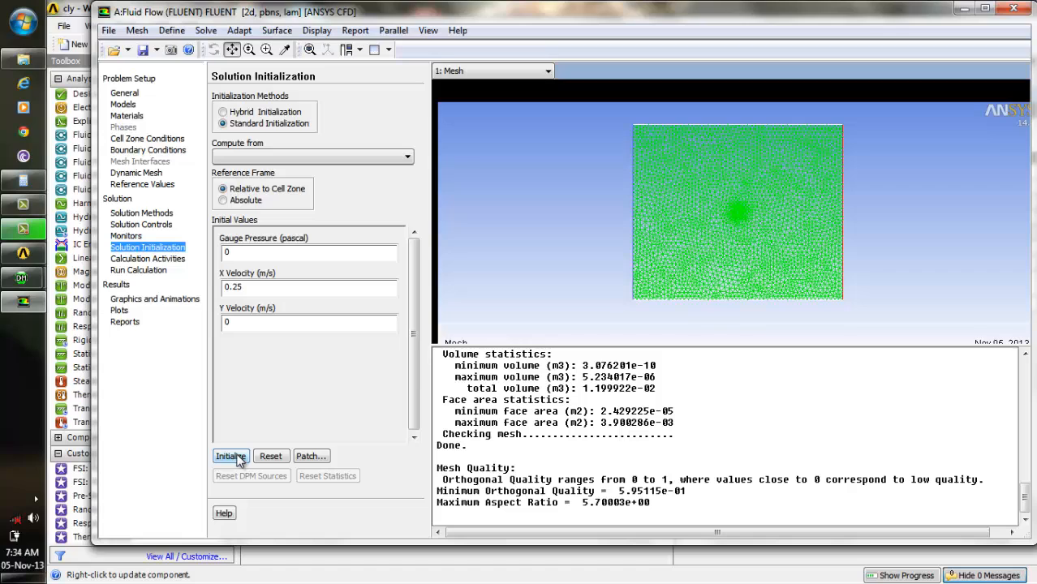
left_click(237, 458)
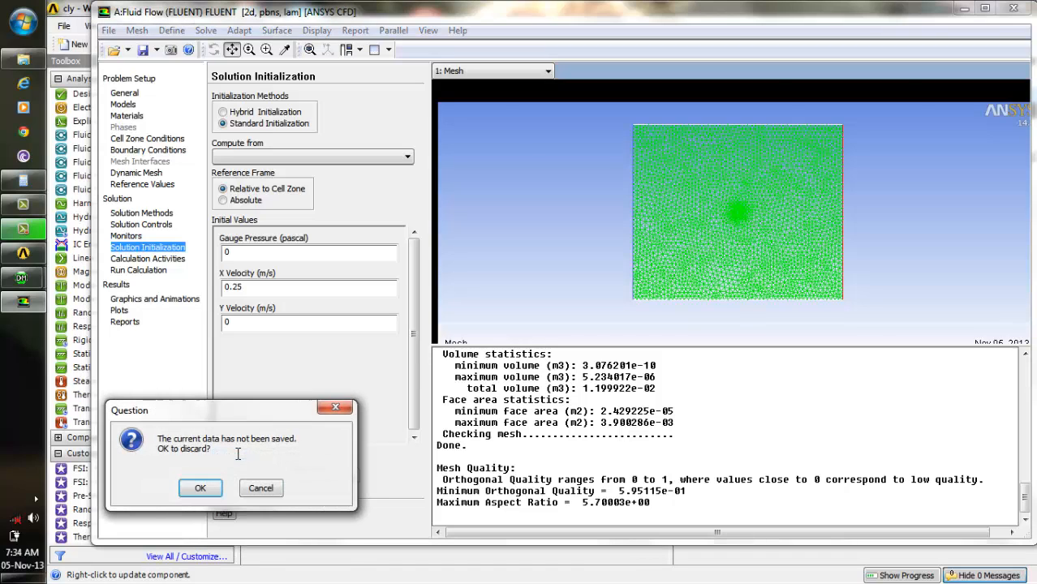
left_click(260, 489)
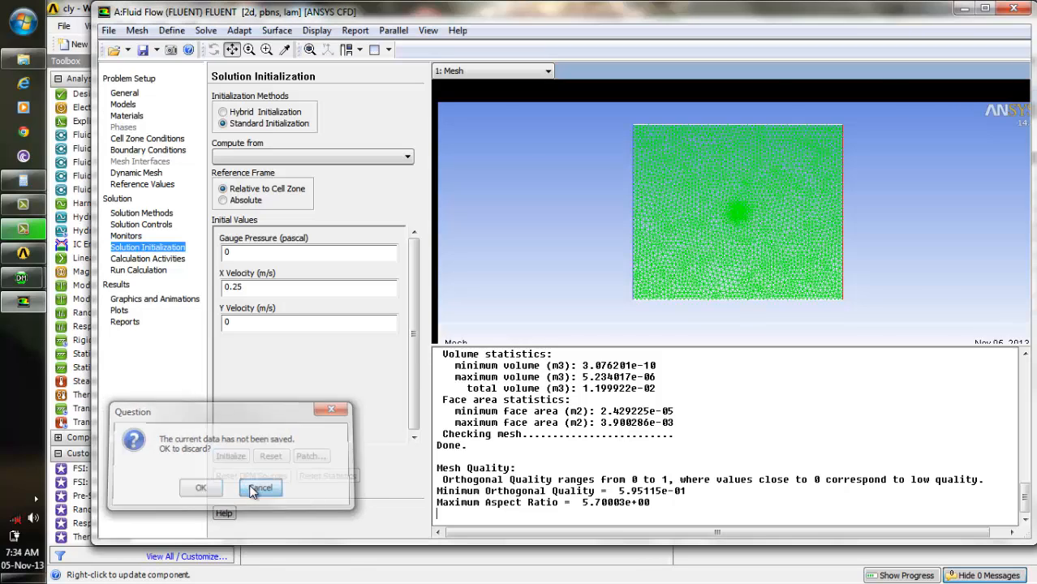
Run the calculation with 500 iterations and dismiss the completion notice
left_click(150, 258)
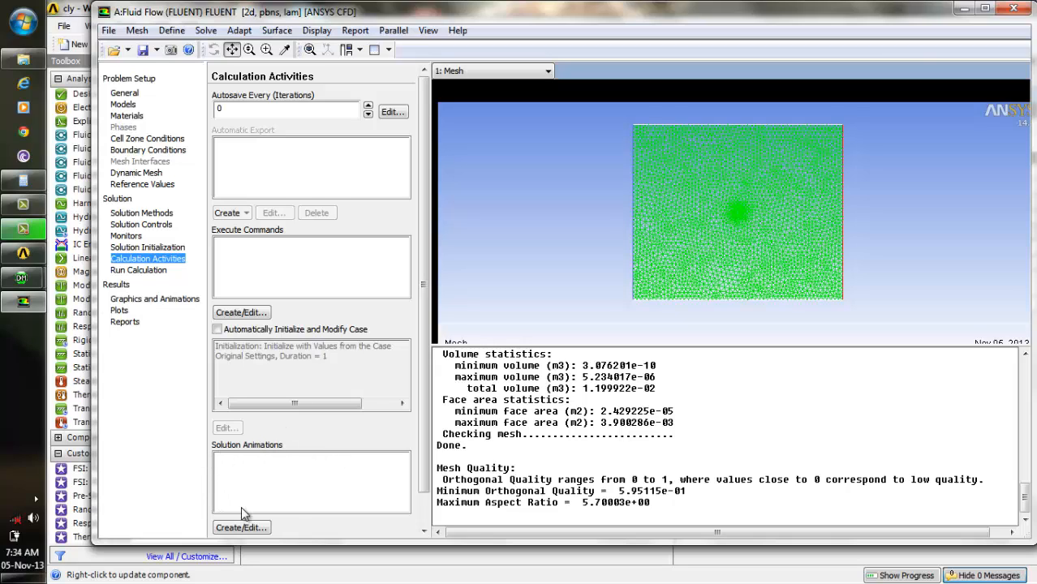
left_click(159, 271)
left_click(272, 135)
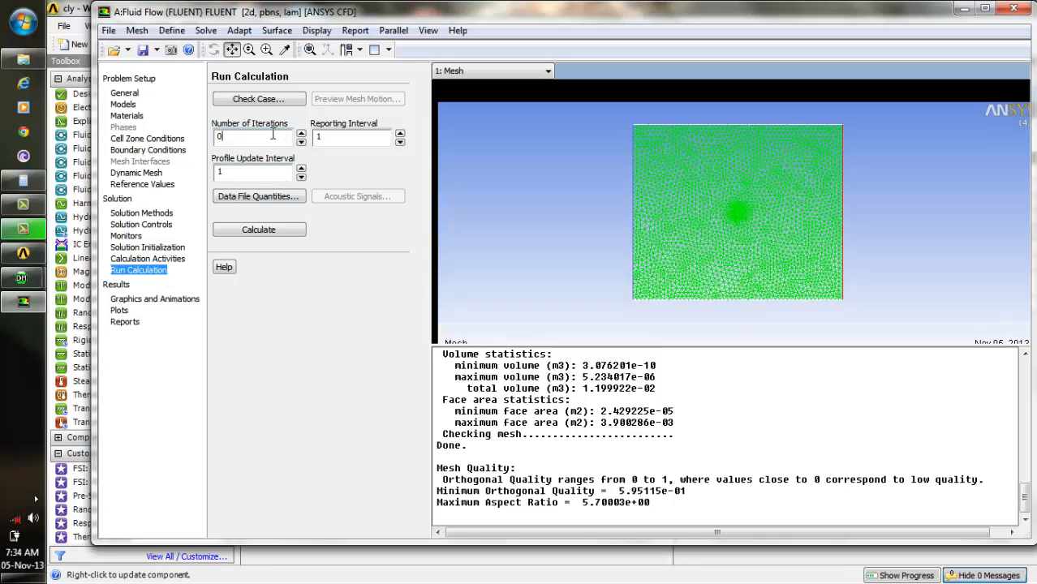
key("BackSpace")
type("500")
left_click(279, 229)
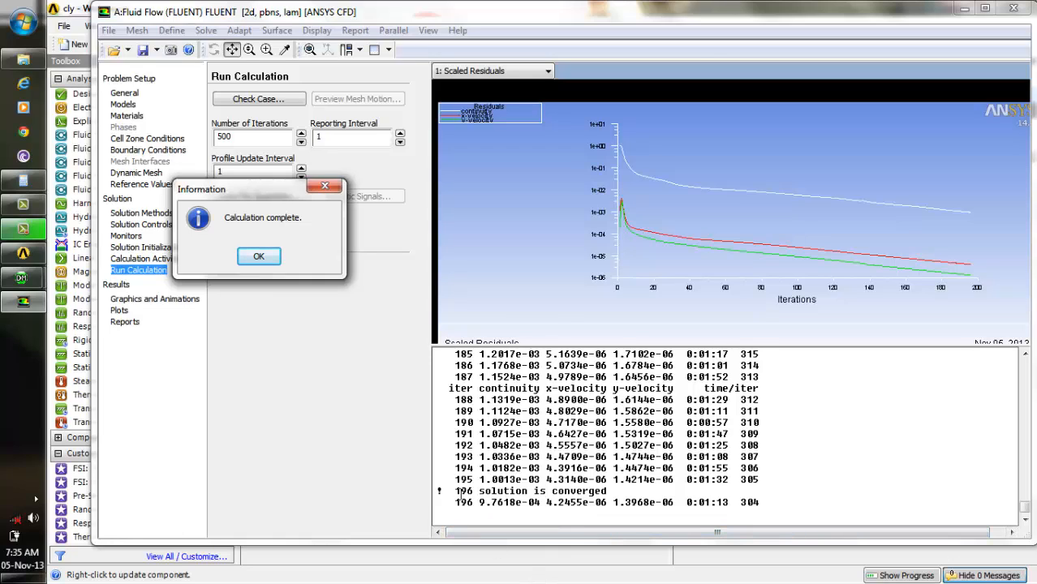
left_click_drag(451, 490, 622, 493)
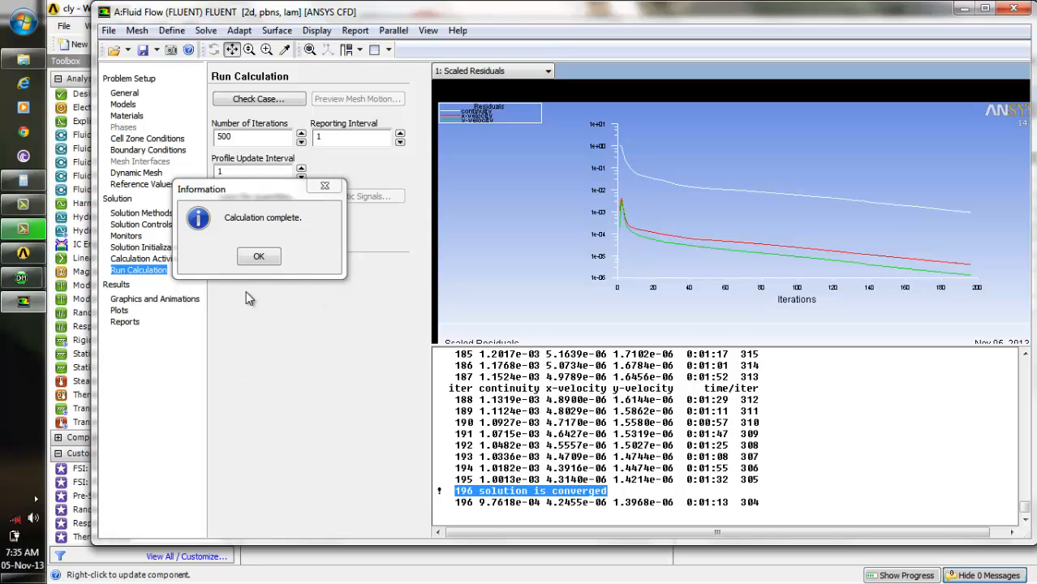
left_click(258, 256)
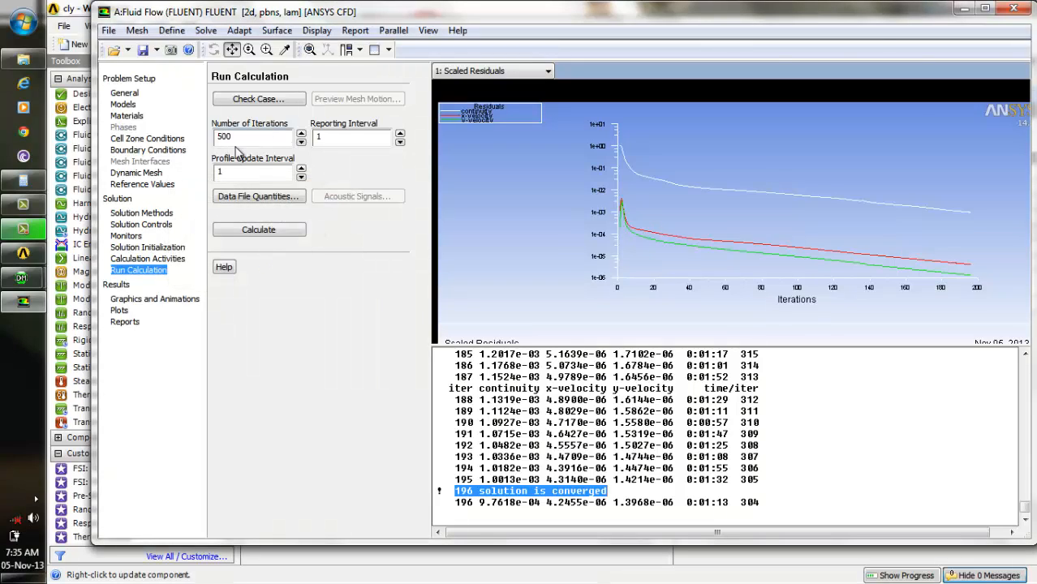
left_click(282, 230)
Display filled contours of static pressure for the flow domain
left_click(183, 299)
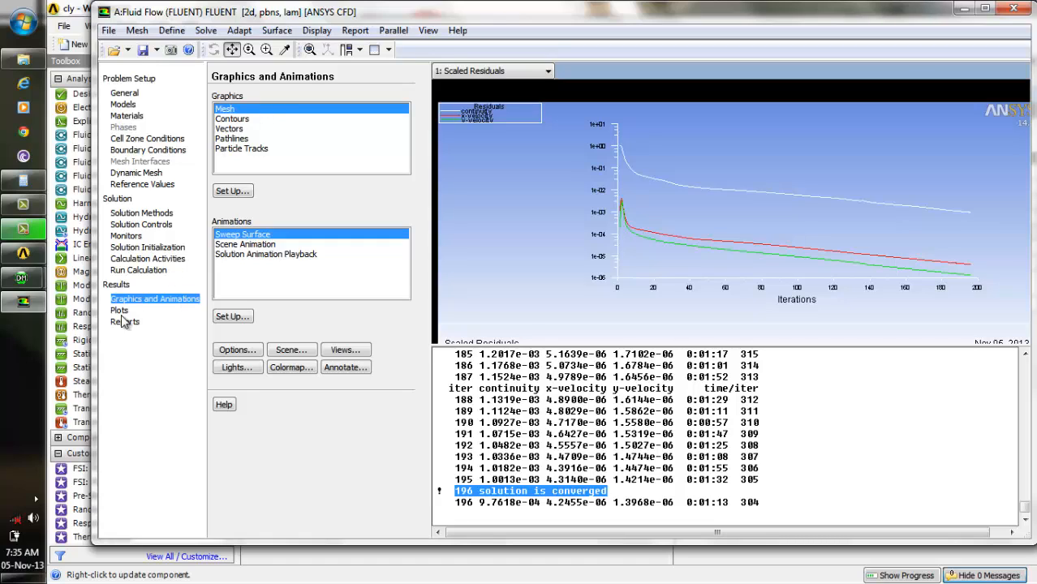
left_click(239, 120)
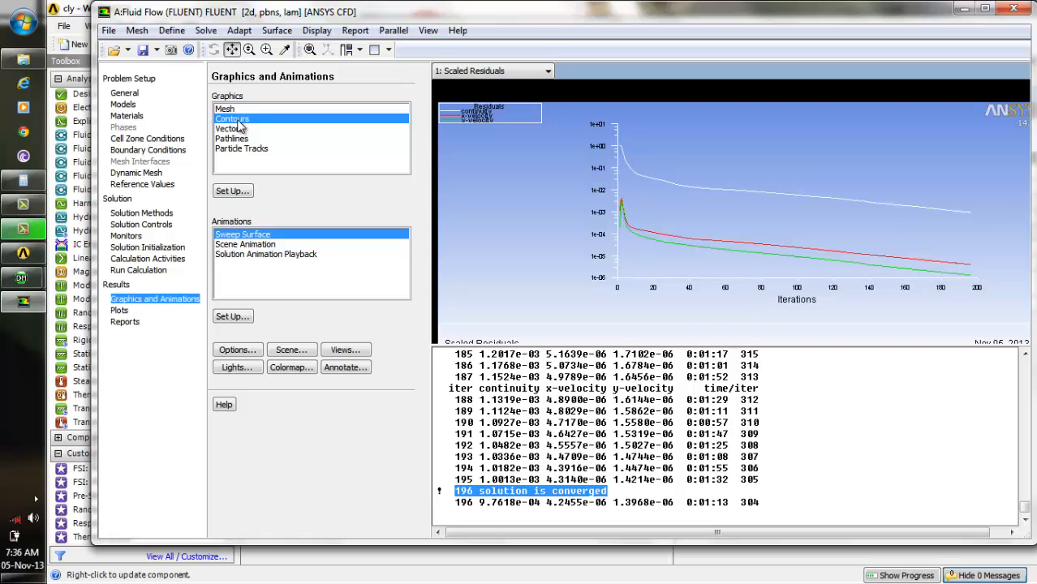
left_click(233, 193)
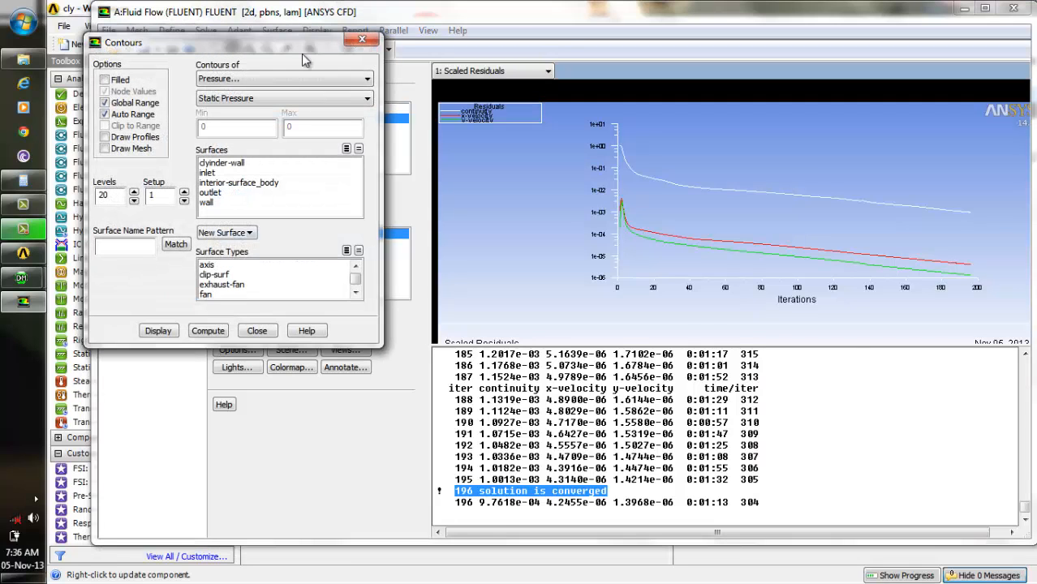
left_click_drag(289, 41, 452, 6)
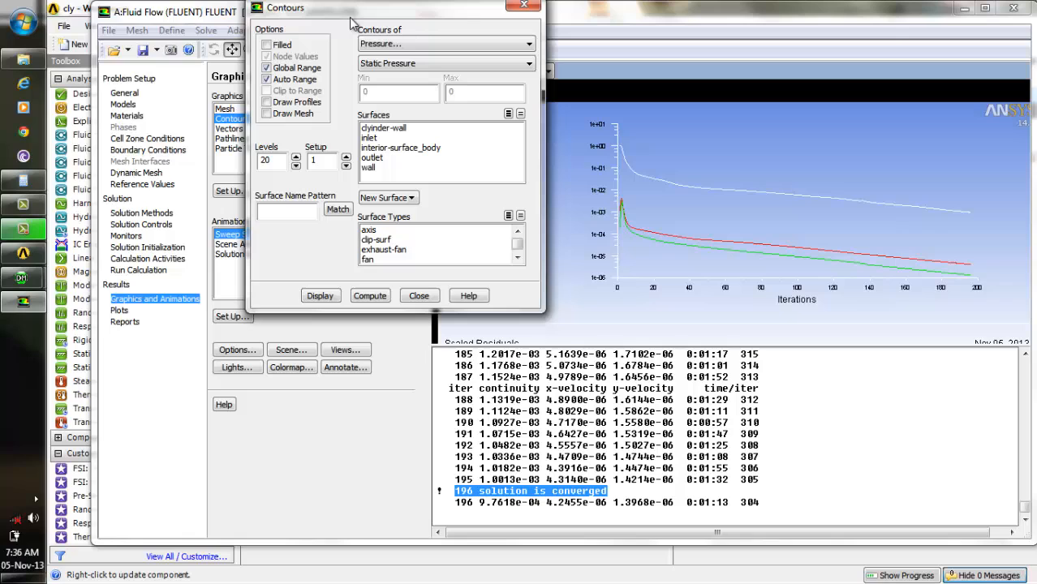
left_click(267, 46)
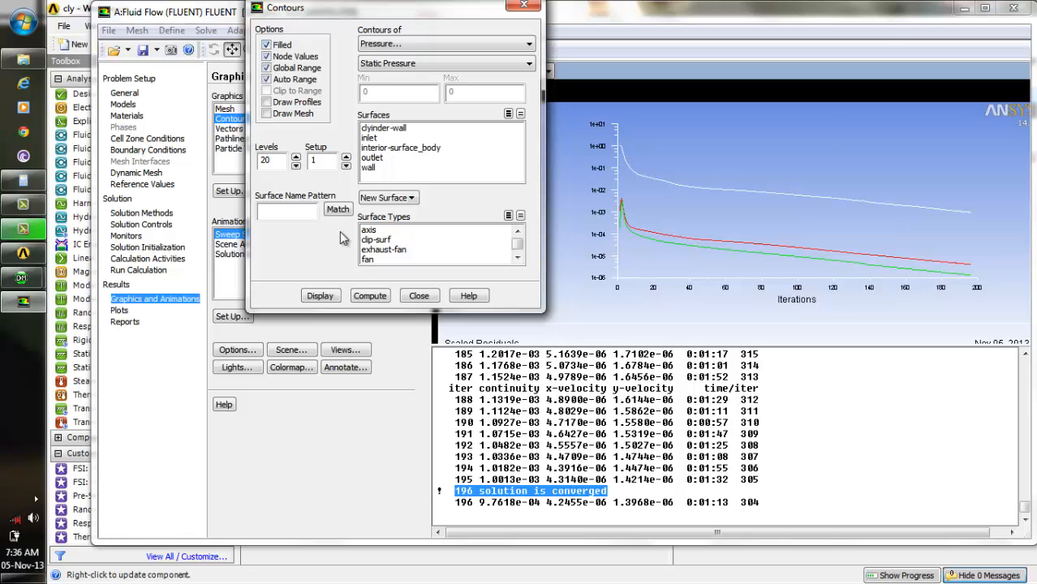
left_click(325, 297)
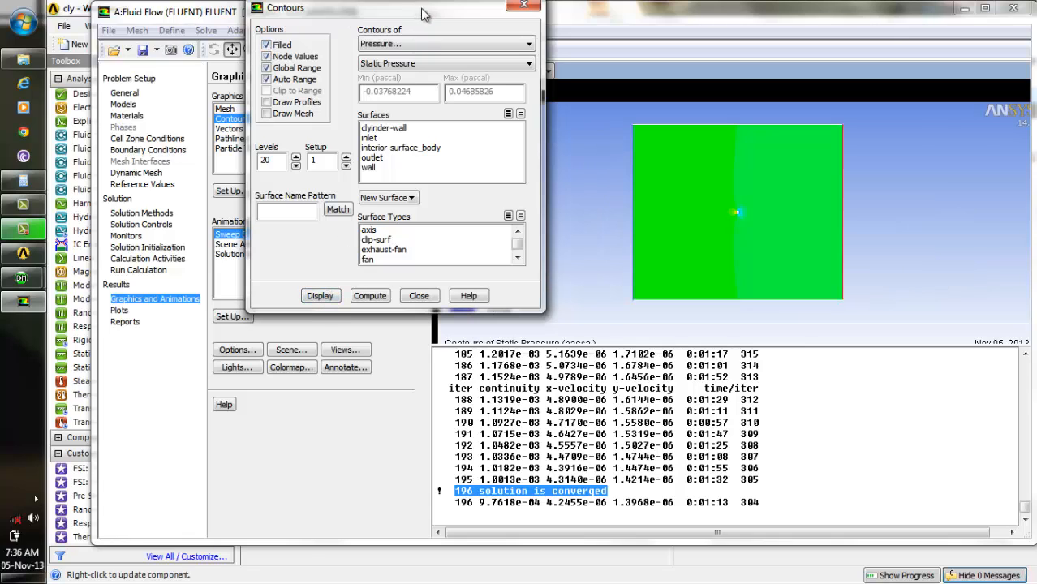
left_click_drag(420, 11, 345, 203)
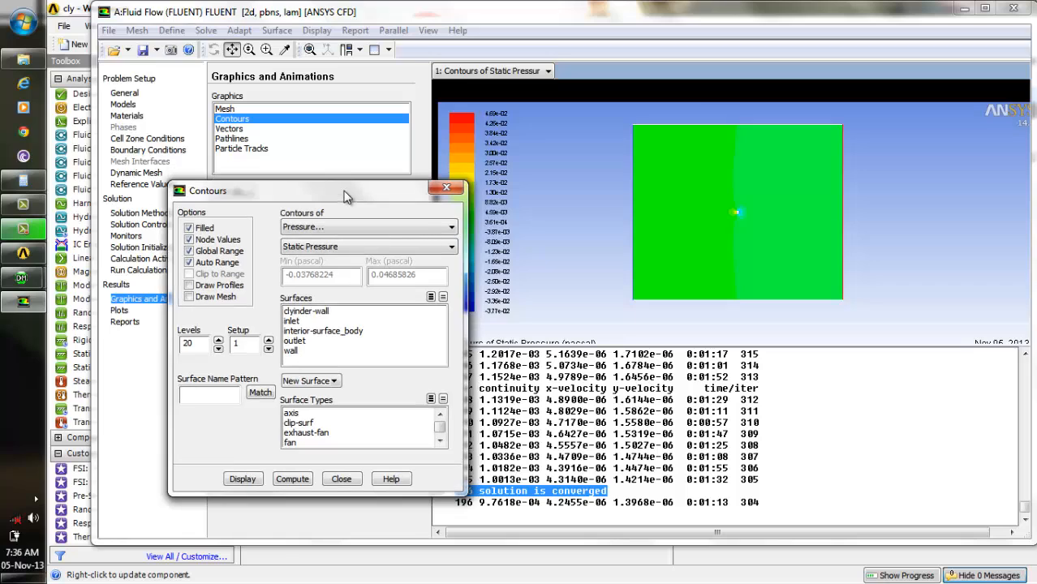
Switch the filled contours to velocity magnitude and display them
left_click(548, 72)
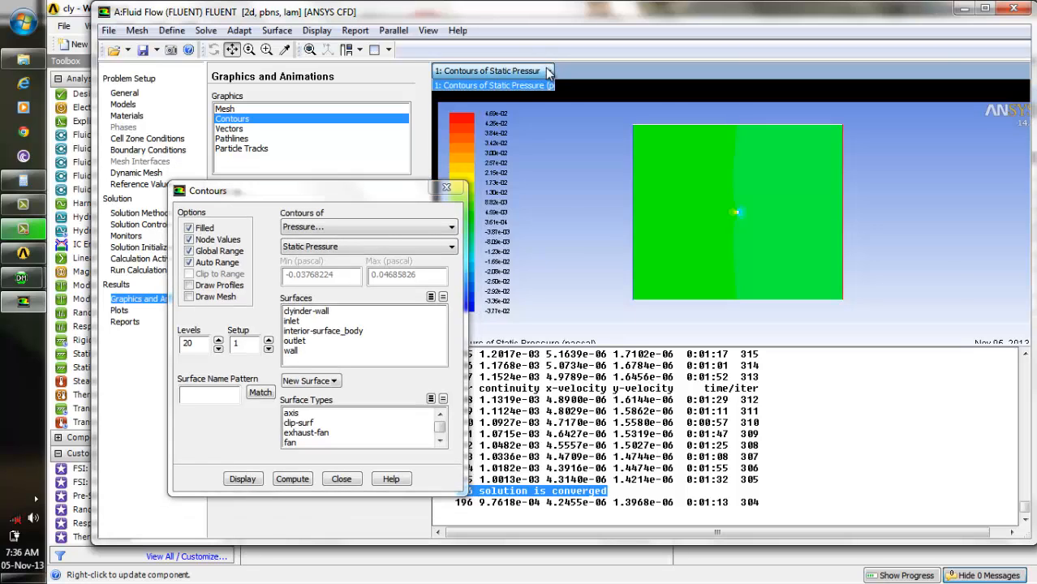
left_click(448, 229)
left_click(449, 228)
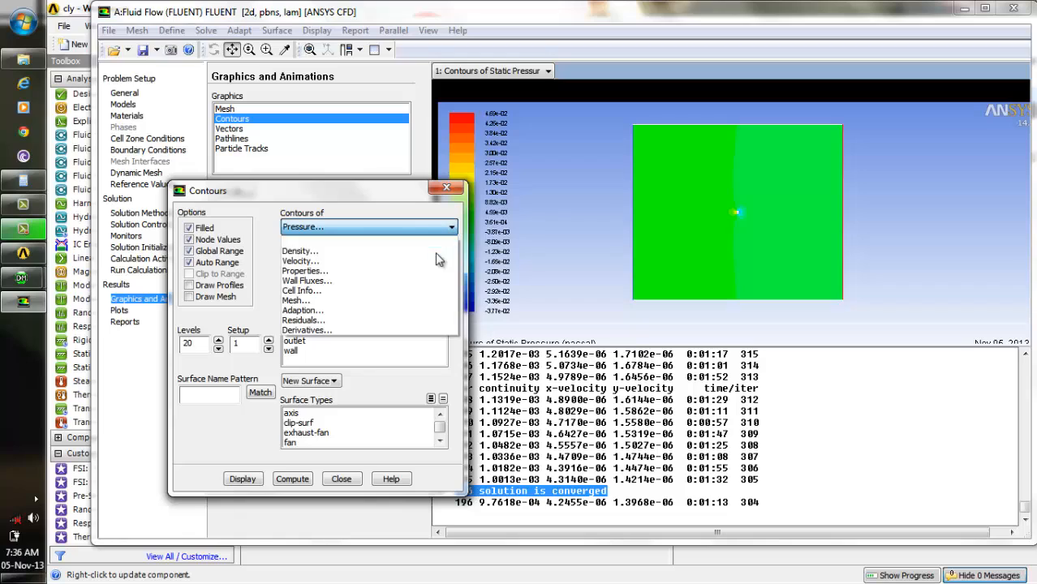
left_click(433, 261)
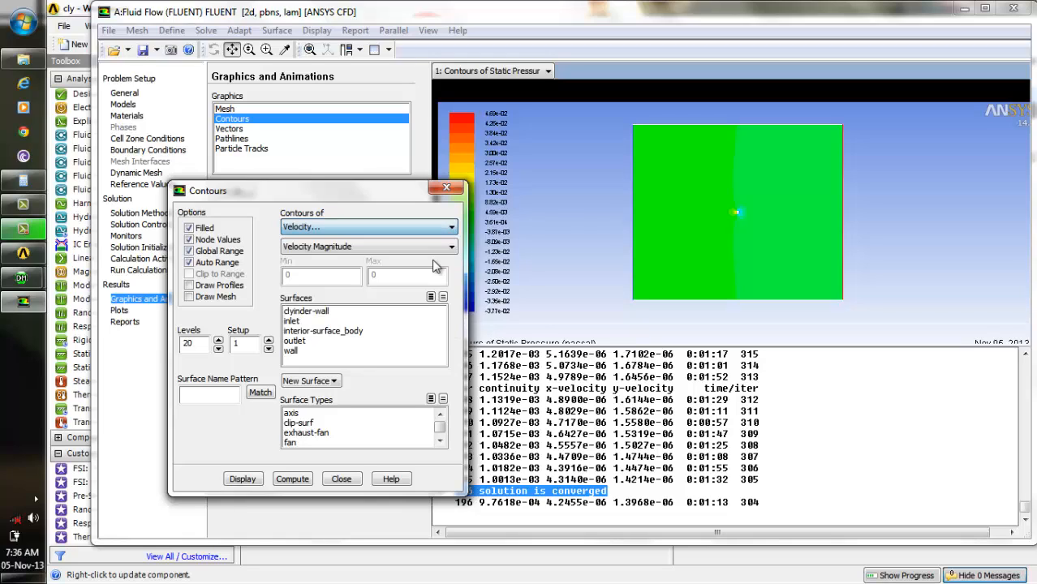
left_click(242, 479)
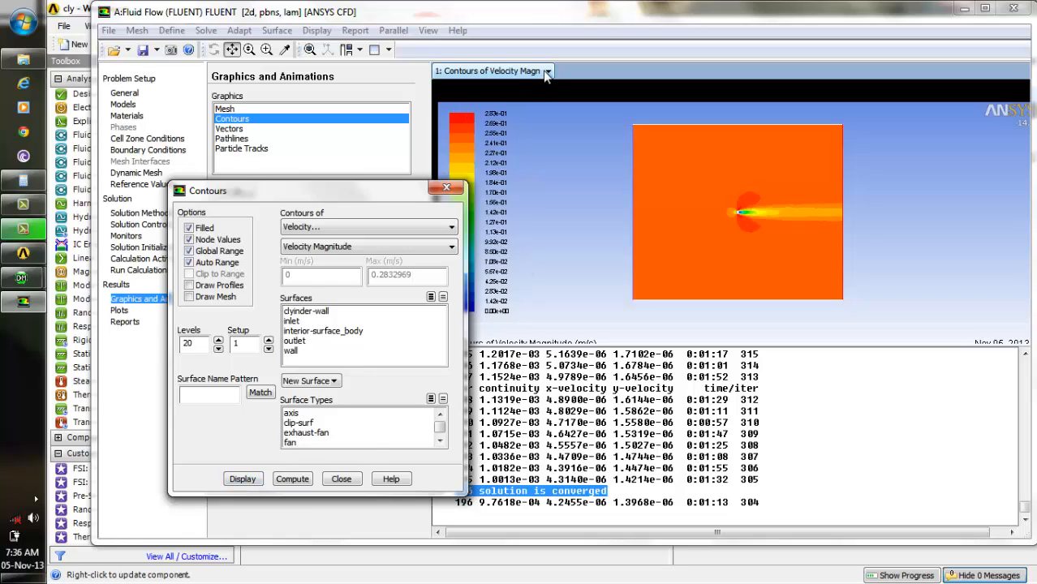
Examine the velocity magnitude contours closely around the circle and along its wake
left_click(266, 50)
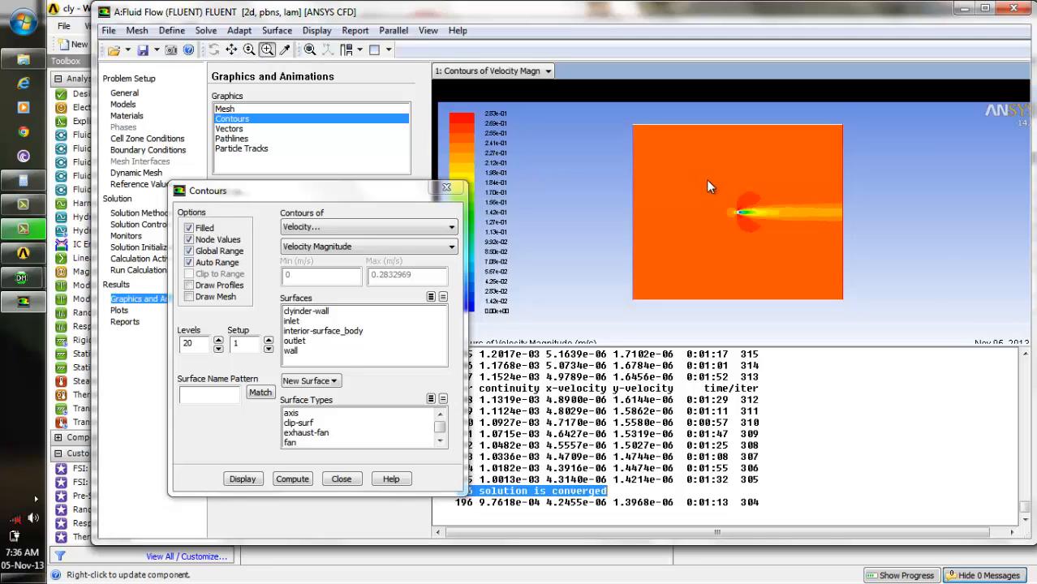
left_click_drag(707, 186, 811, 257)
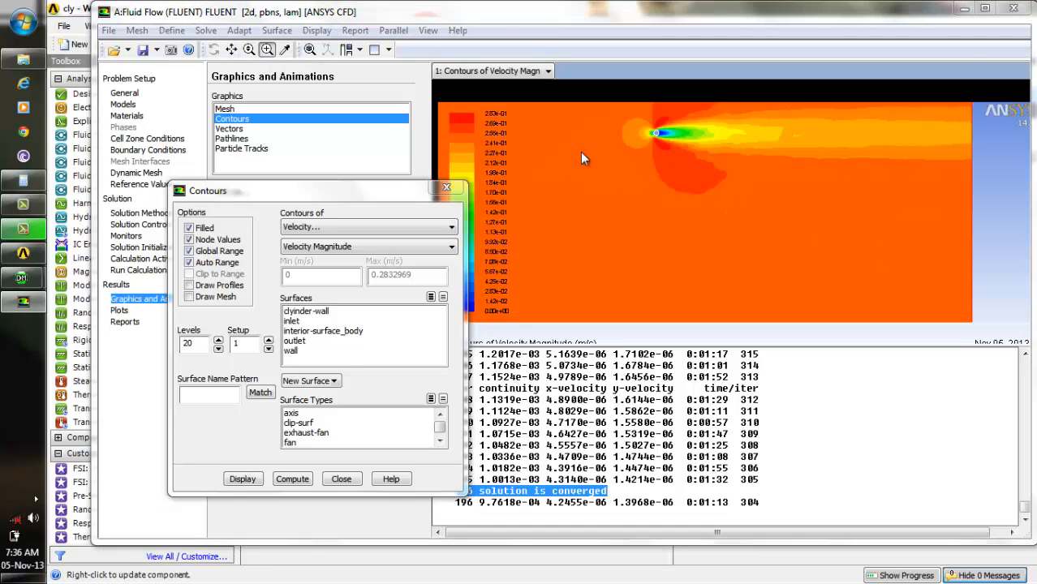
left_click(232, 49)
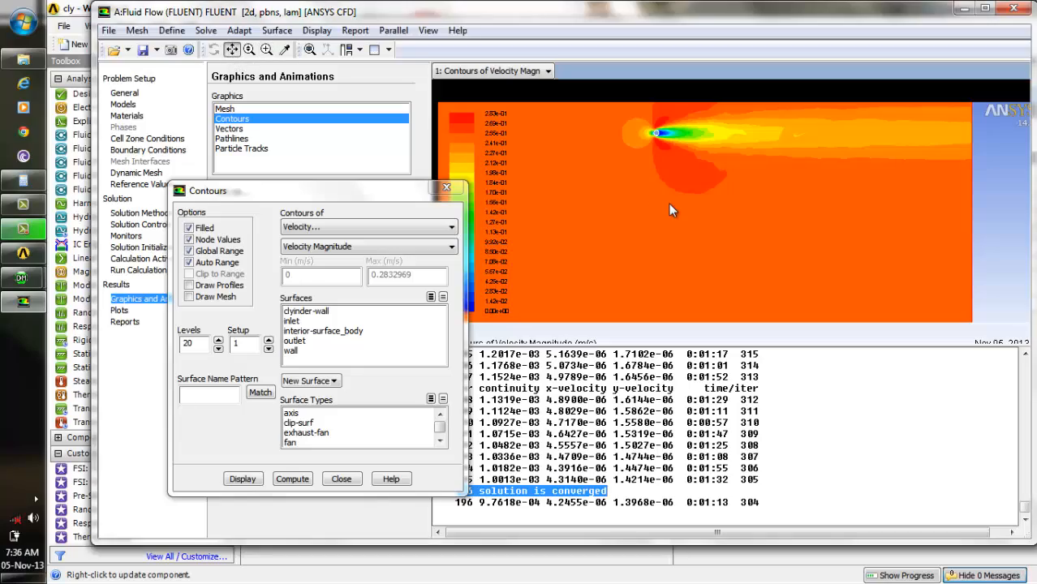
left_click_drag(669, 204, 681, 260)
left_click_drag(727, 146, 836, 160)
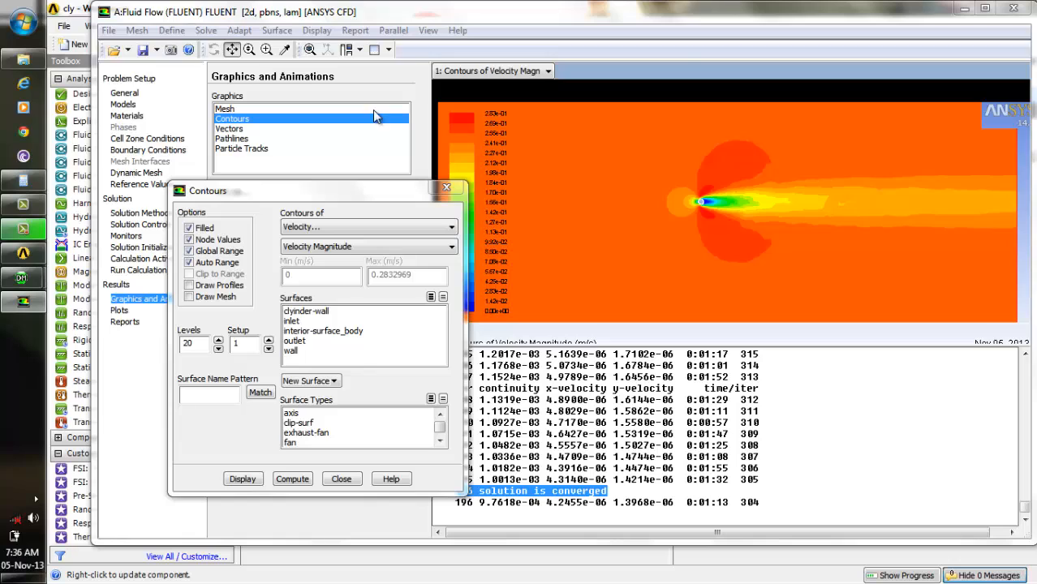
left_click(267, 50)
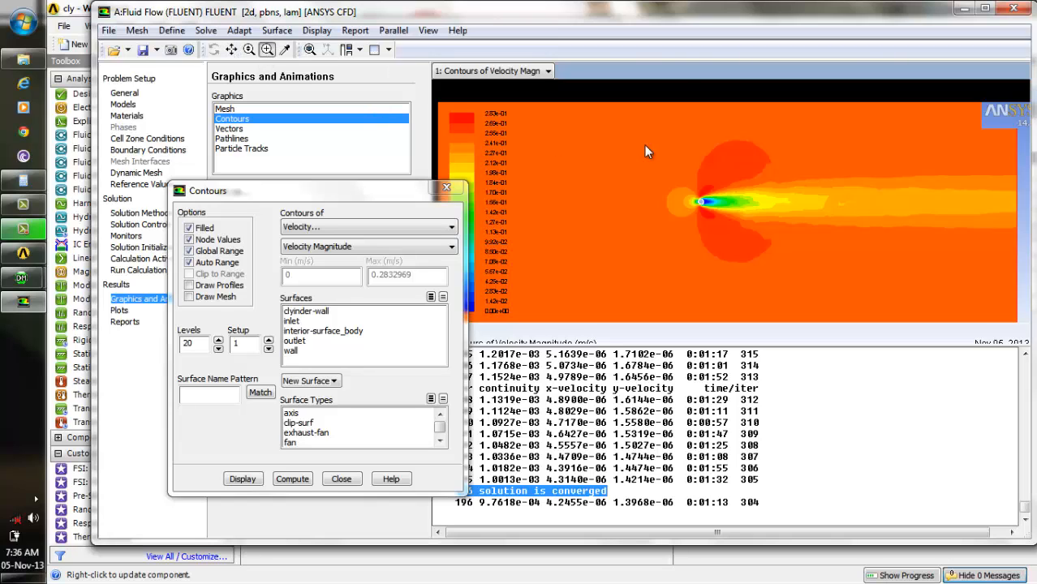
left_click_drag(618, 162, 782, 224)
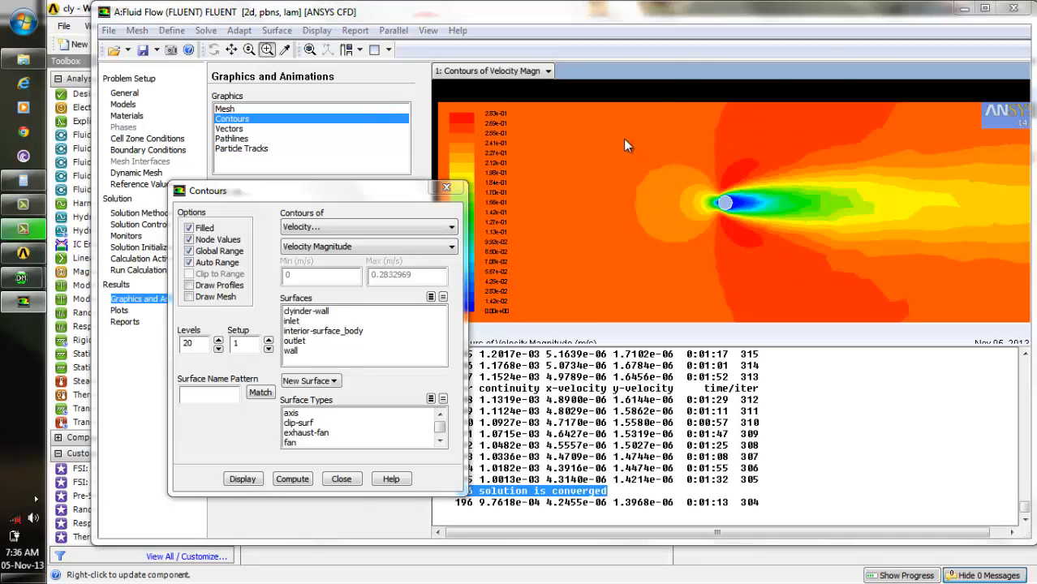
left_click_drag(614, 172, 812, 220)
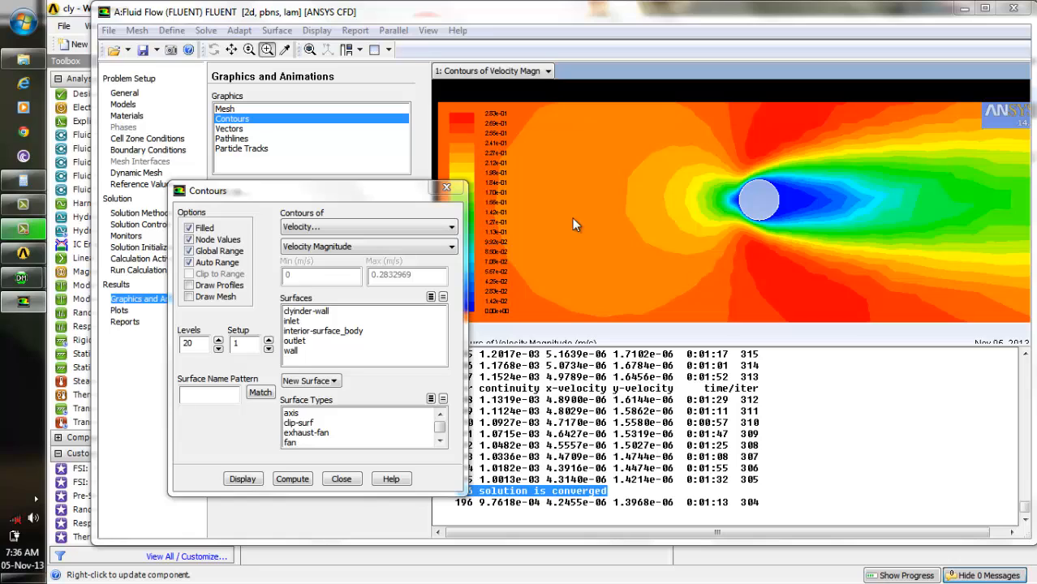
left_click_drag(388, 191, 321, 169)
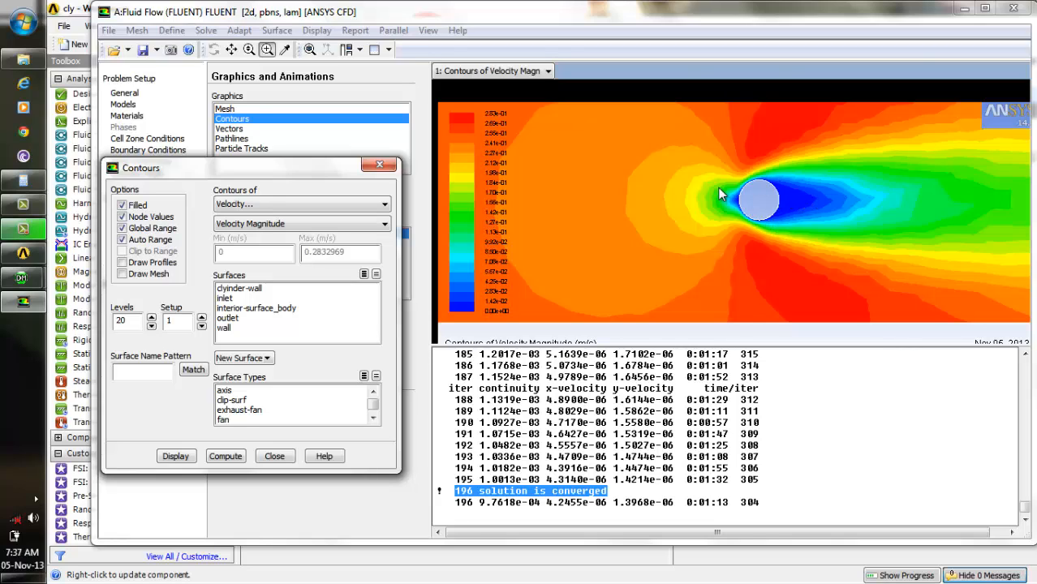
left_click_drag(724, 211, 532, 288)
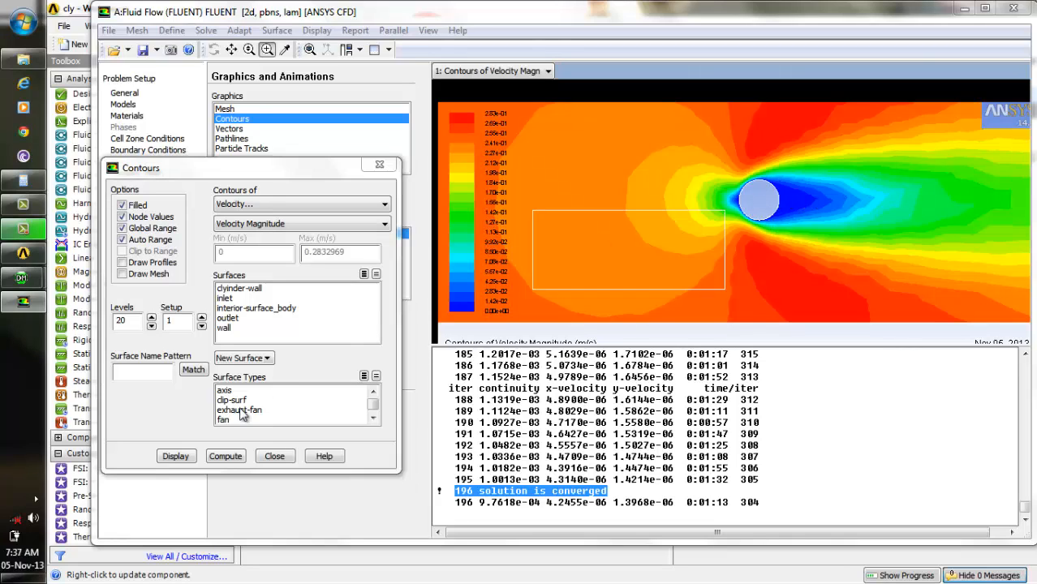
Close the contour settings and display velocity vectors as arrows colored by velocity magnitude
left_click(379, 165)
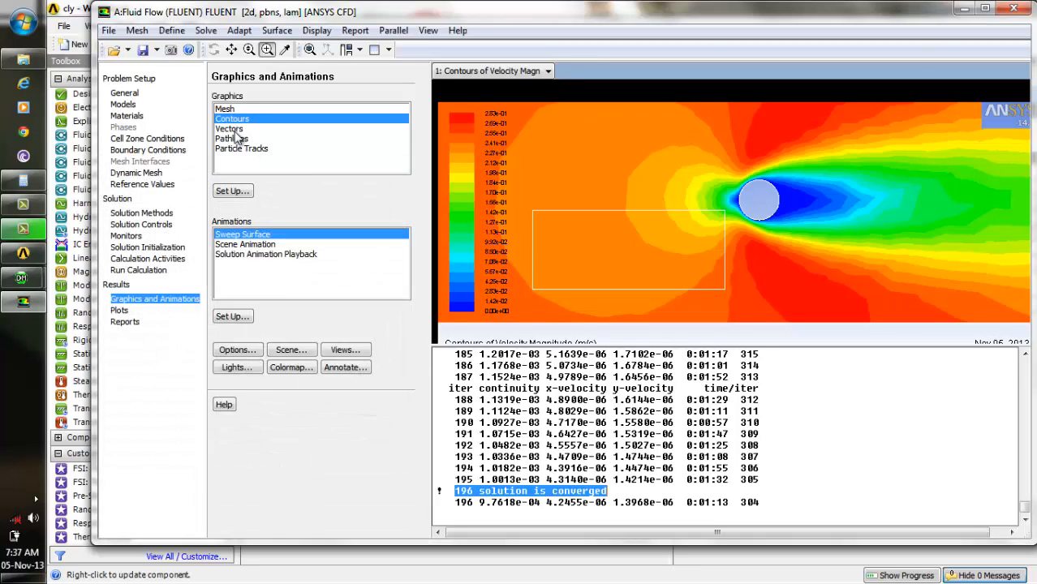
left_click(234, 129)
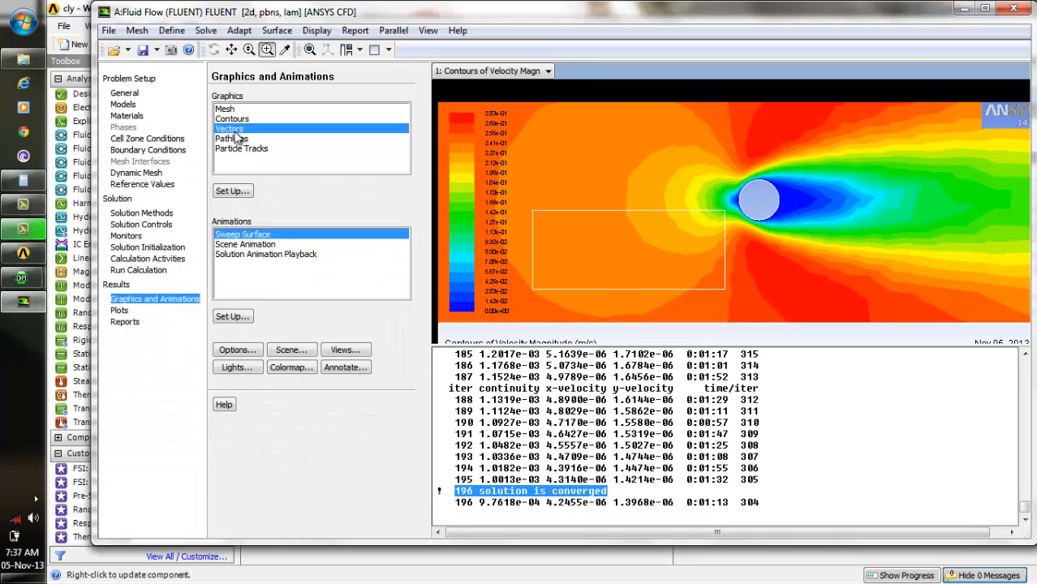
left_click(233, 191)
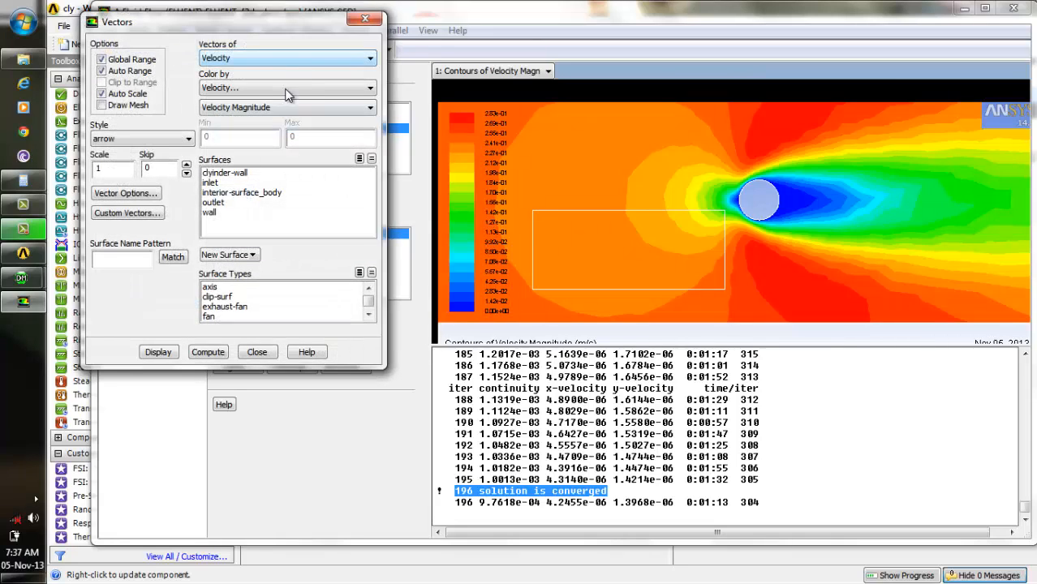
left_click(159, 353)
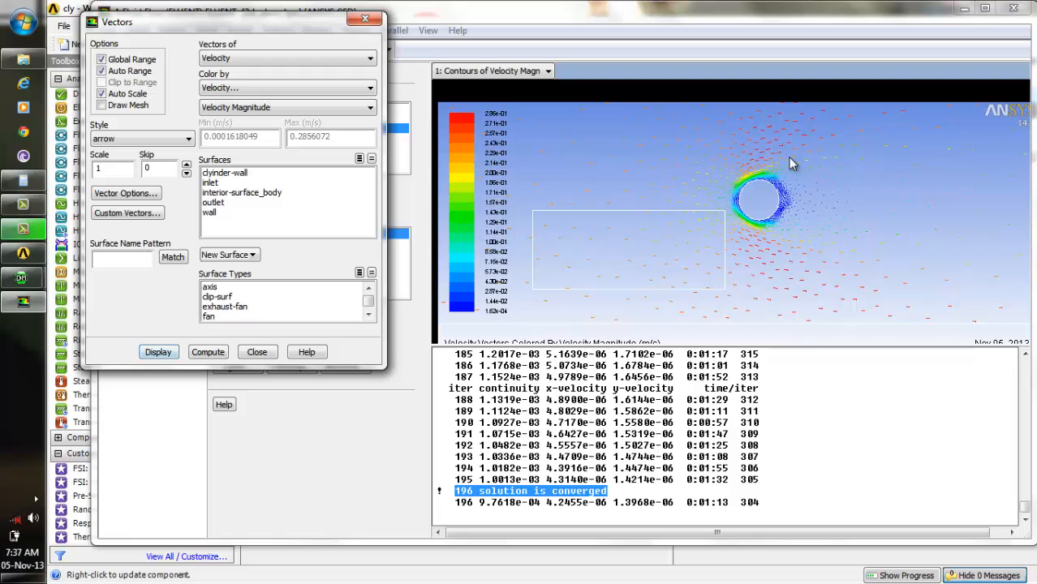
Try displaying the velocity vectors only on the cylinder wall surface and inspect them around the circle
left_click(226, 173)
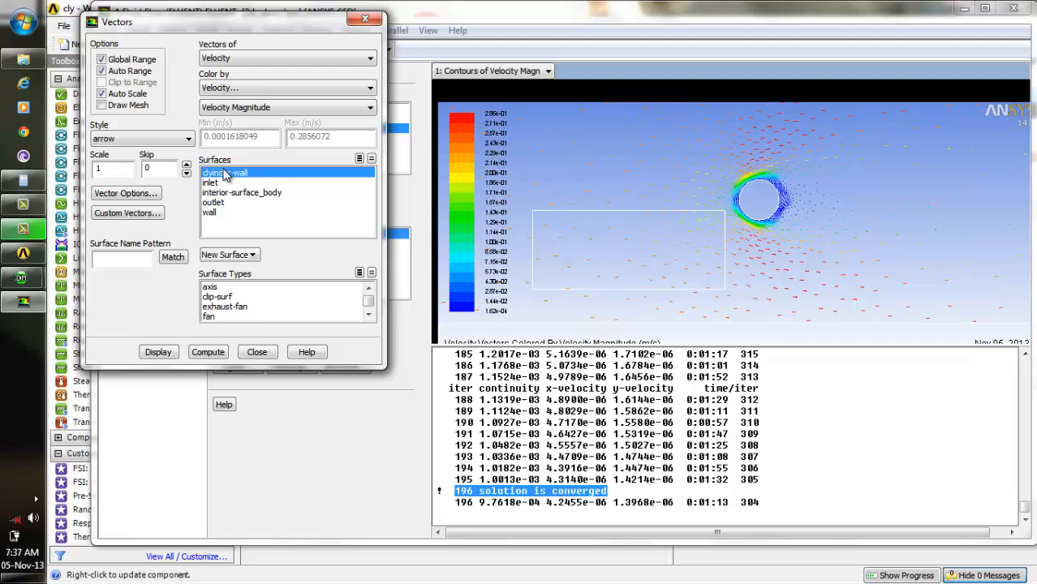
left_click(157, 352)
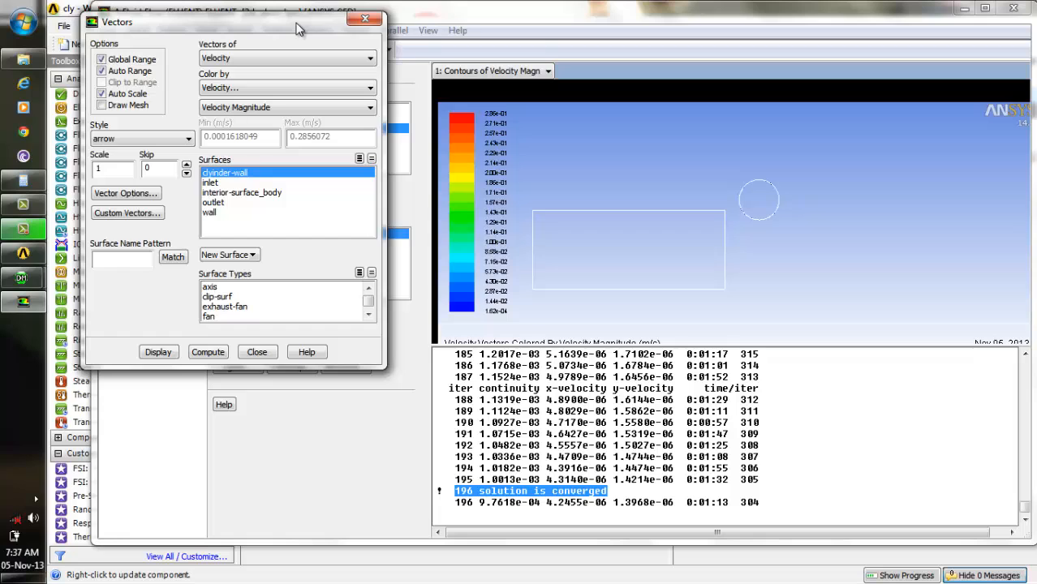
left_click_drag(296, 23, 268, 86)
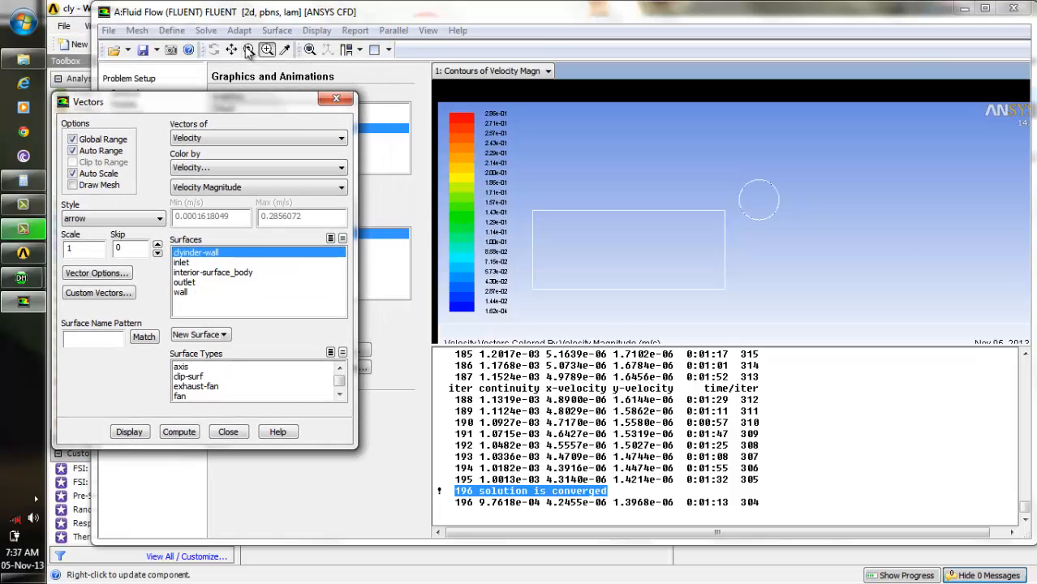
left_click(250, 51)
left_click_drag(707, 147, 862, 238)
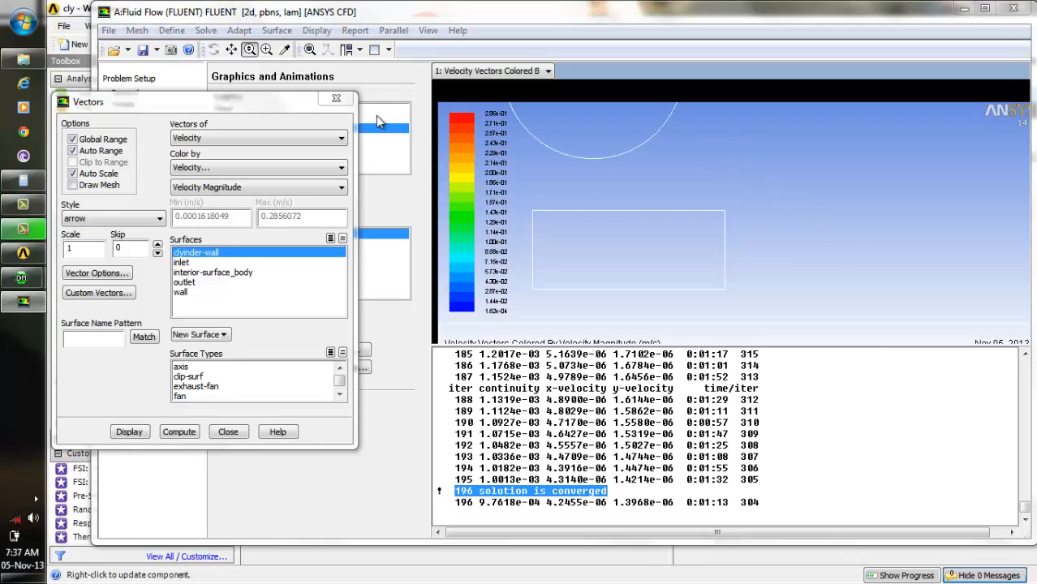
left_click(267, 49)
left_click(309, 50)
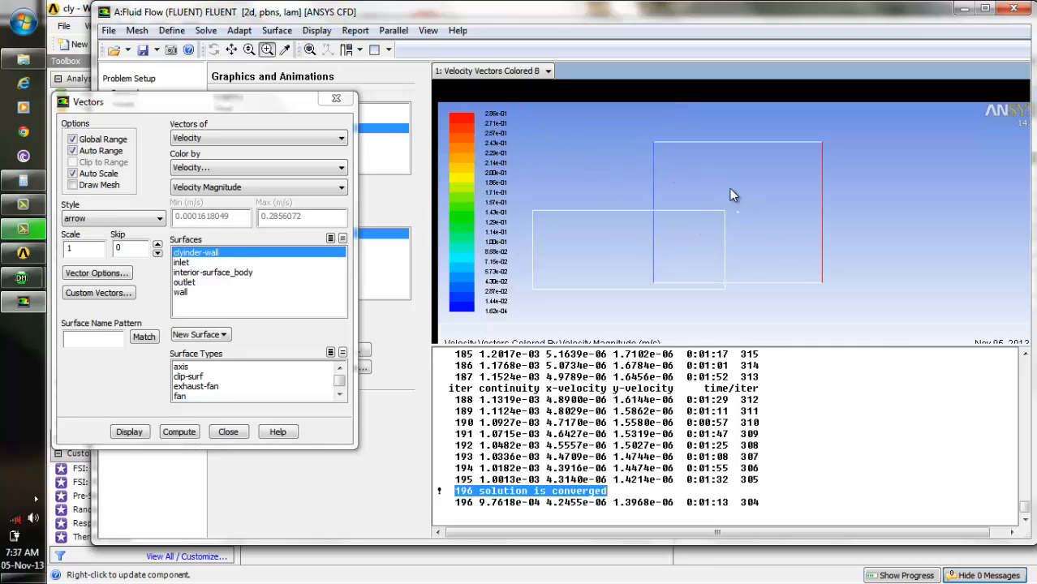
left_click_drag(716, 193, 719, 198)
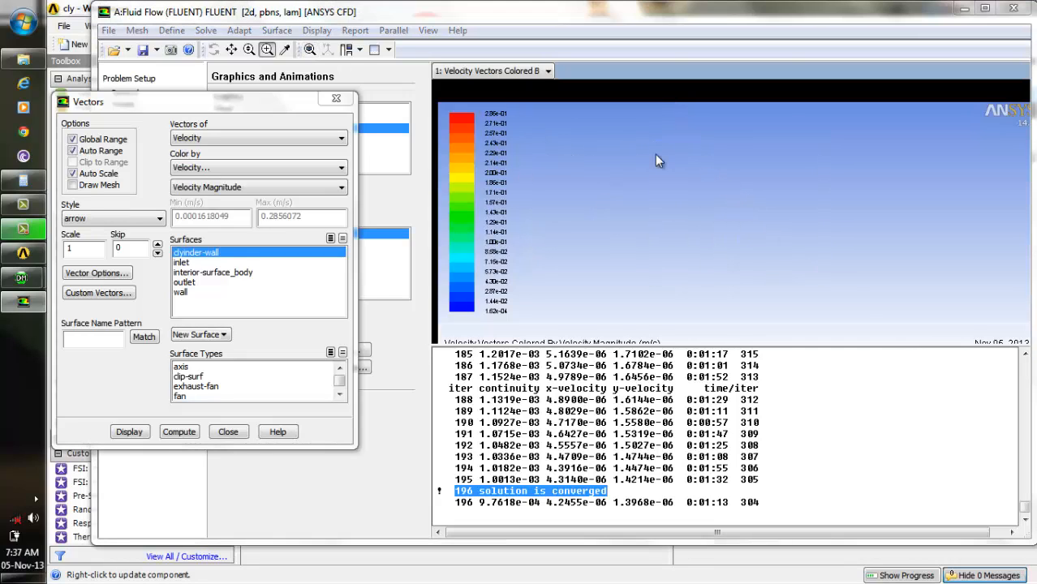
Clear the cylinder wall from the surface selection and redisplay the velocity vectors for the flow domain
left_click(130, 432)
left_click(206, 256)
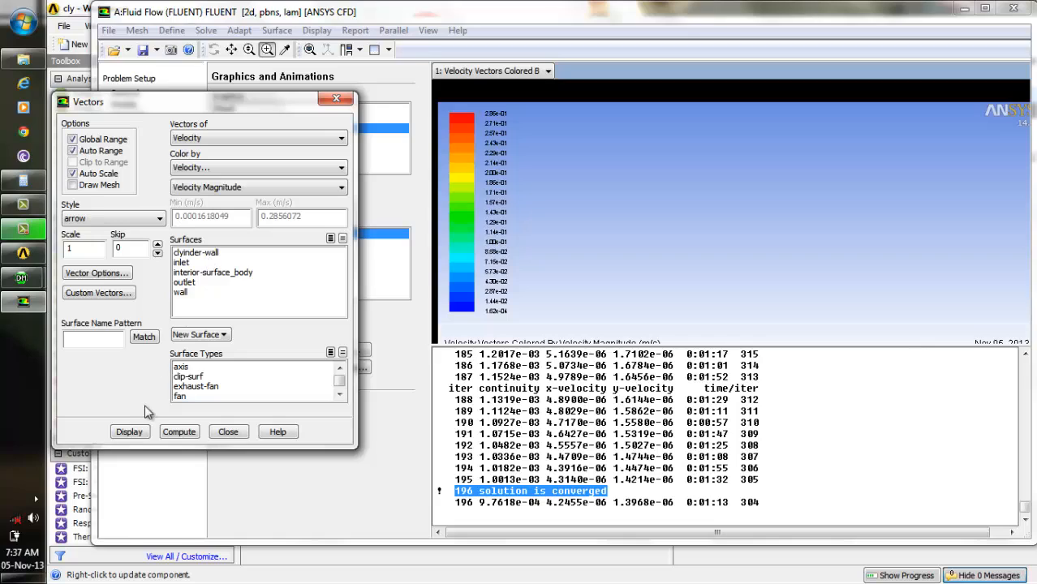
left_click(134, 434)
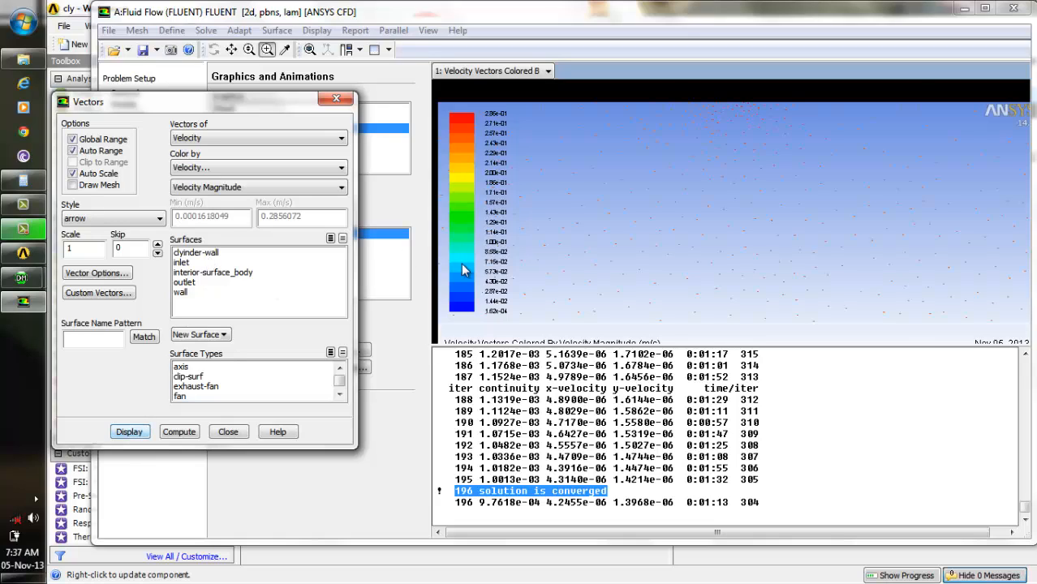
Examine the velocity vectors closely near the circle's upstream side
left_click(232, 50)
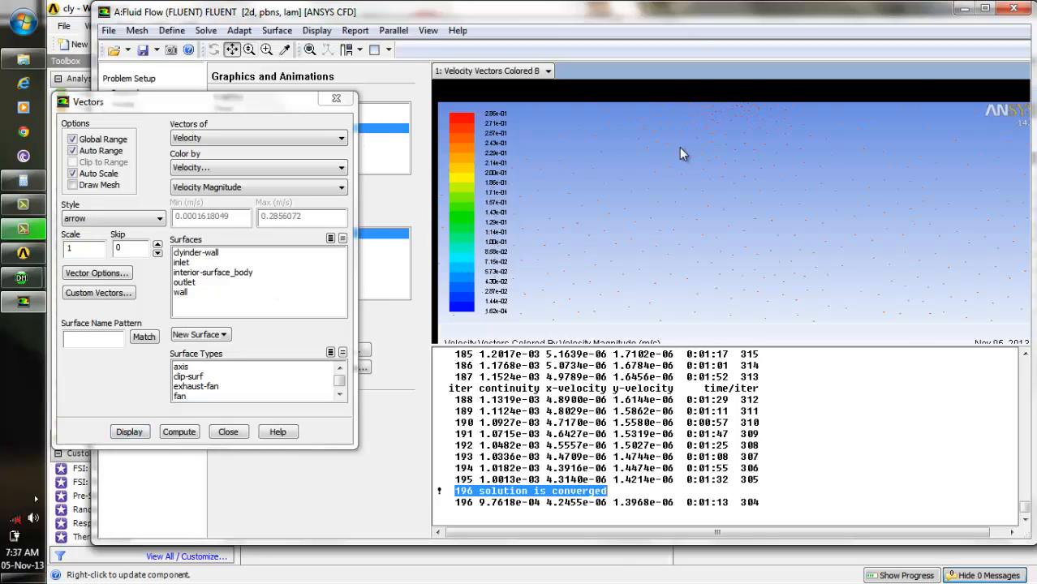
left_click_drag(798, 234, 735, 242)
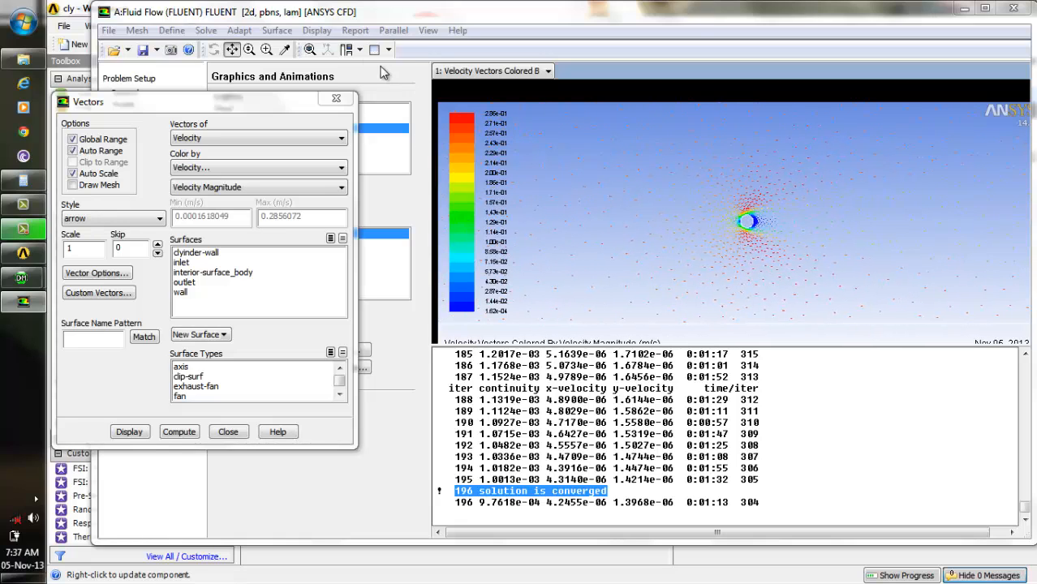
left_click(267, 50)
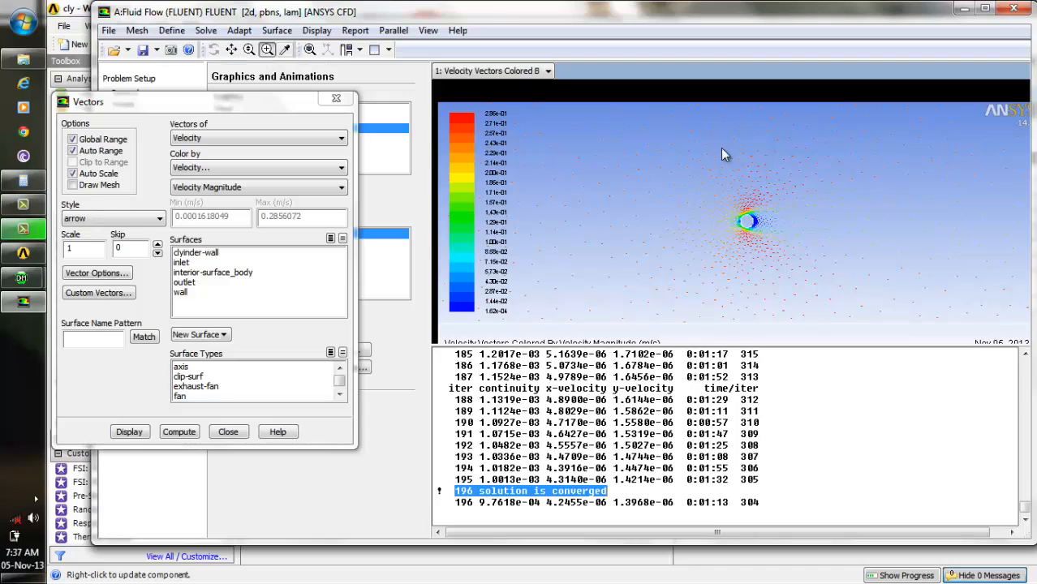
left_click_drag(720, 188, 770, 220)
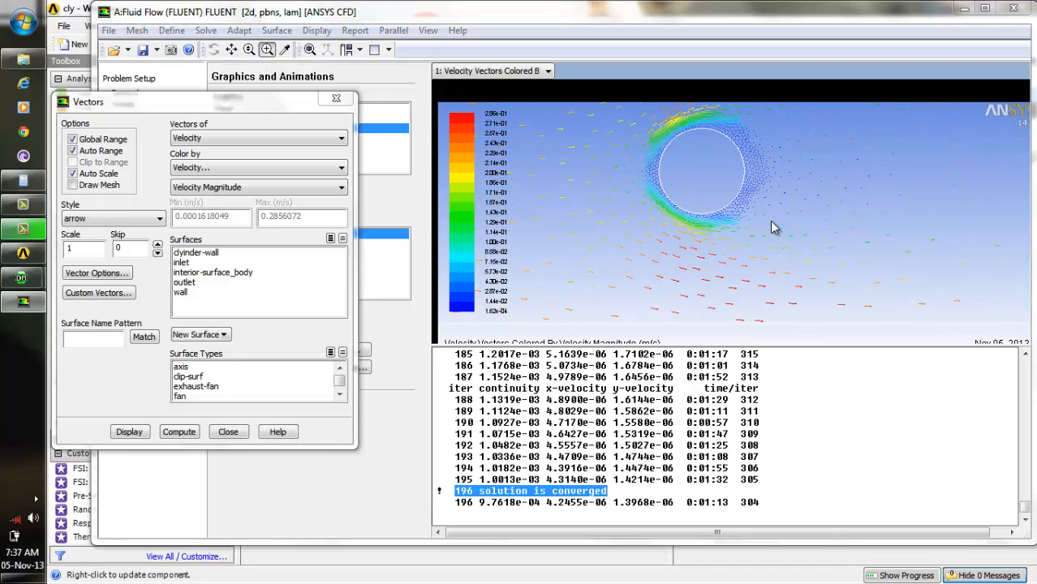
left_click_drag(614, 124, 694, 148)
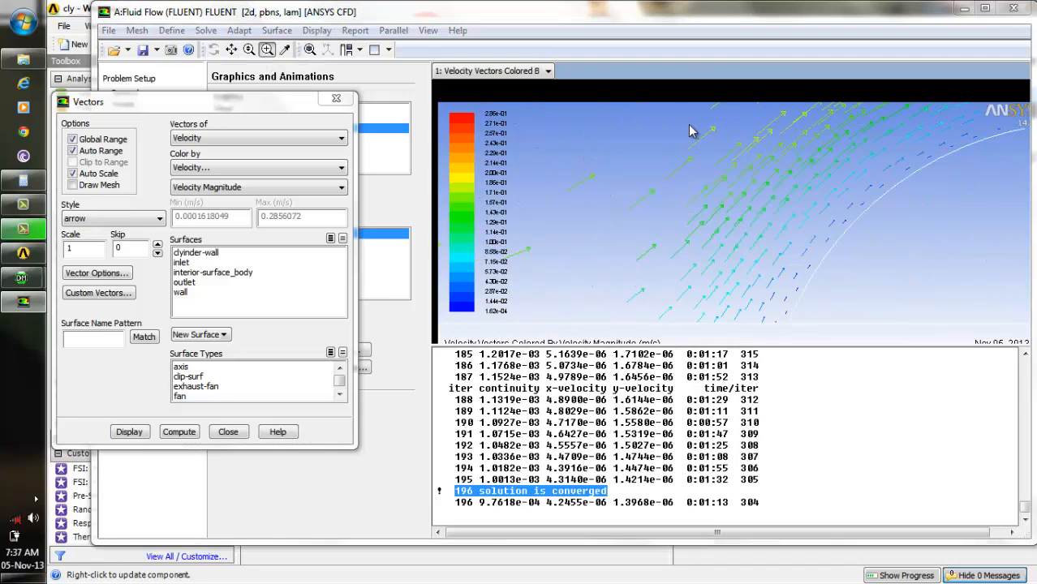
left_click(232, 51)
left_click_drag(806, 201, 806, 117)
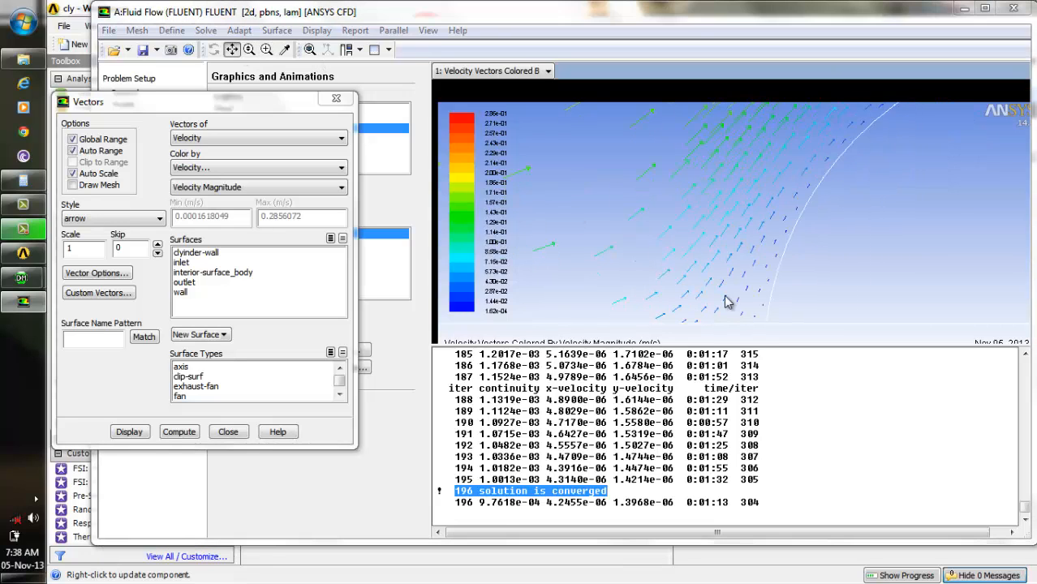
left_click_drag(748, 252, 793, 260)
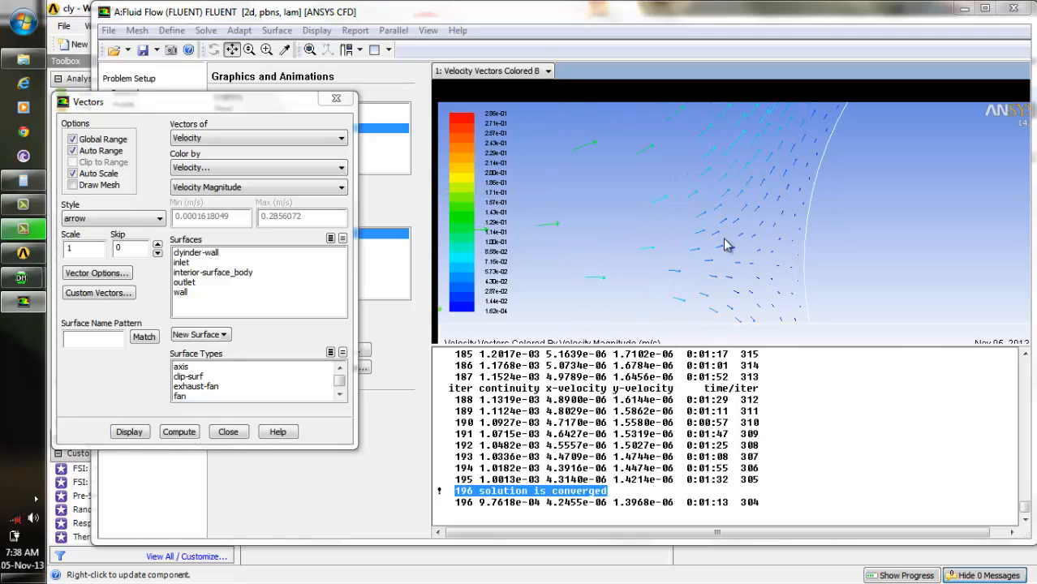
Follow the velocity vectors over the top of the circle to its downstream side, ending with the whole domain in view
left_click_drag(703, 289, 652, 337)
left_click_drag(726, 207, 657, 293)
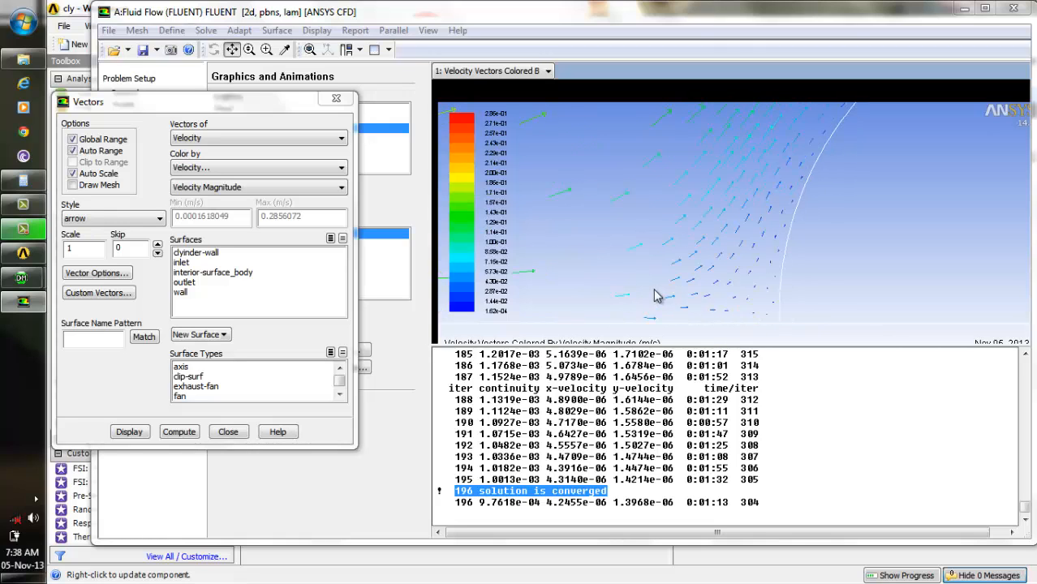
left_click_drag(726, 173, 700, 288)
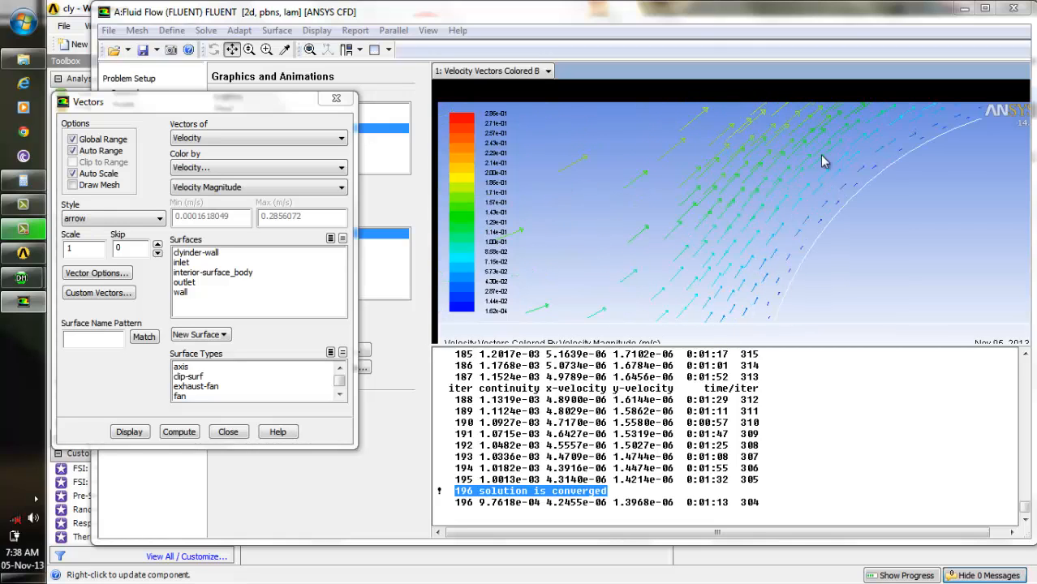
left_click_drag(824, 162, 742, 303)
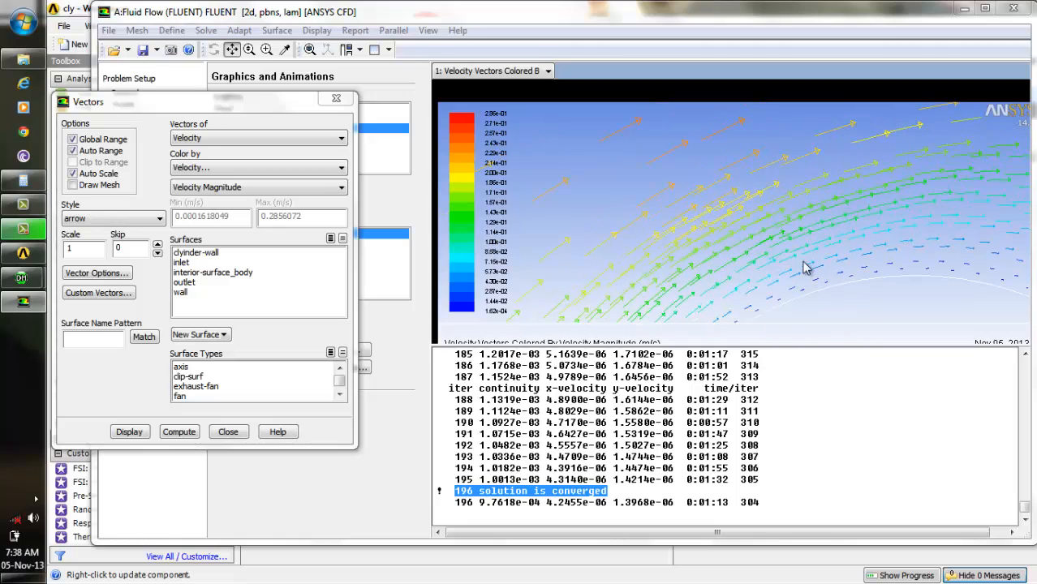
left_click_drag(811, 261, 680, 161)
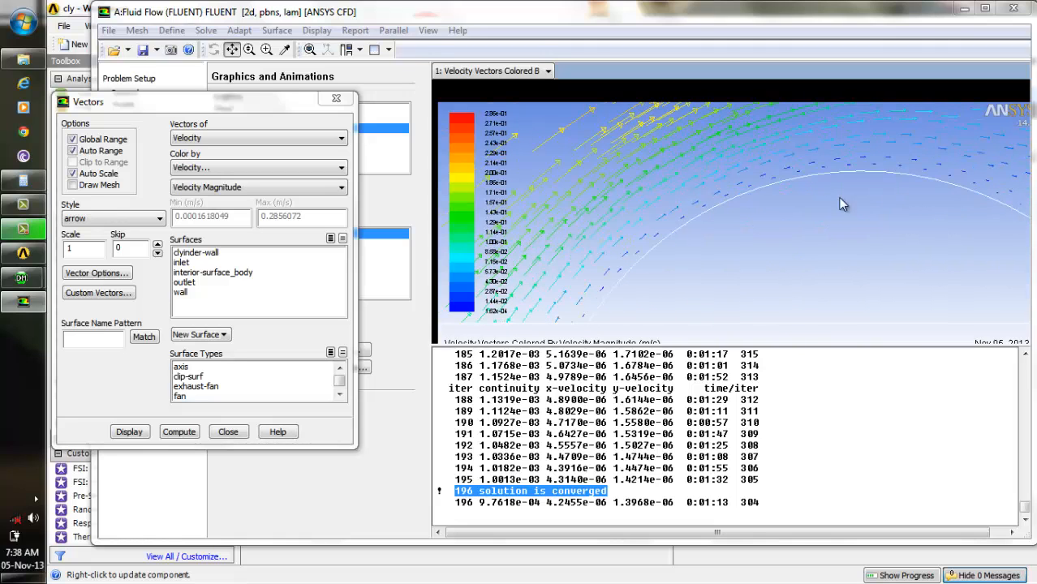
left_click_drag(841, 203, 794, 105)
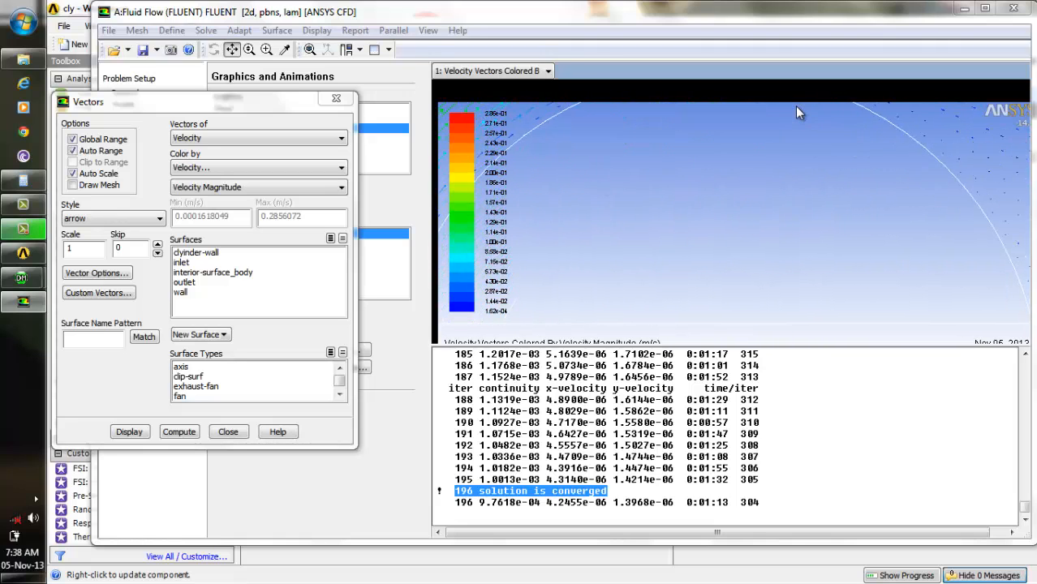
left_click_drag(989, 239, 745, 149)
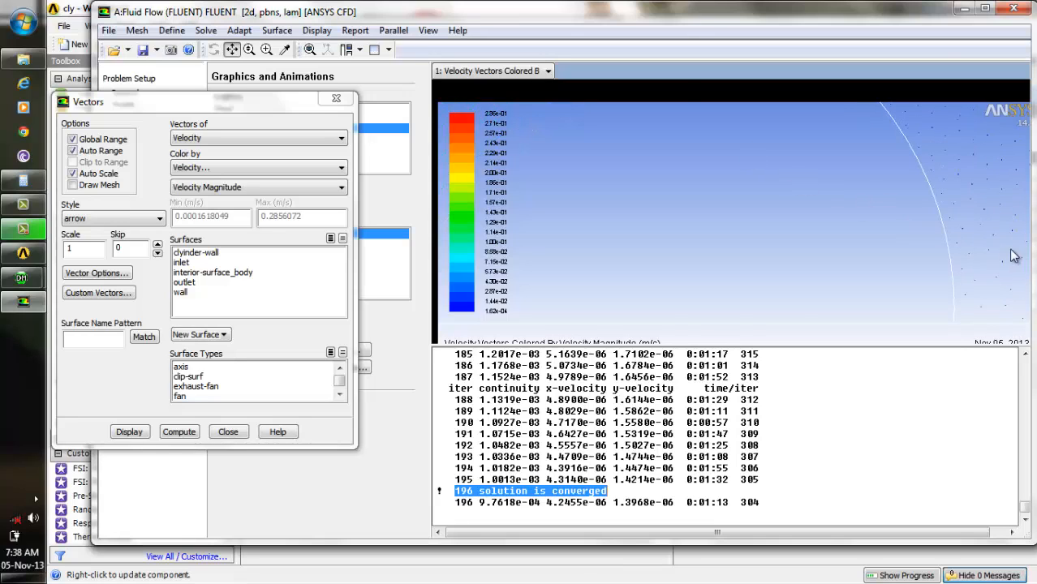
left_click_drag(983, 240, 854, 291)
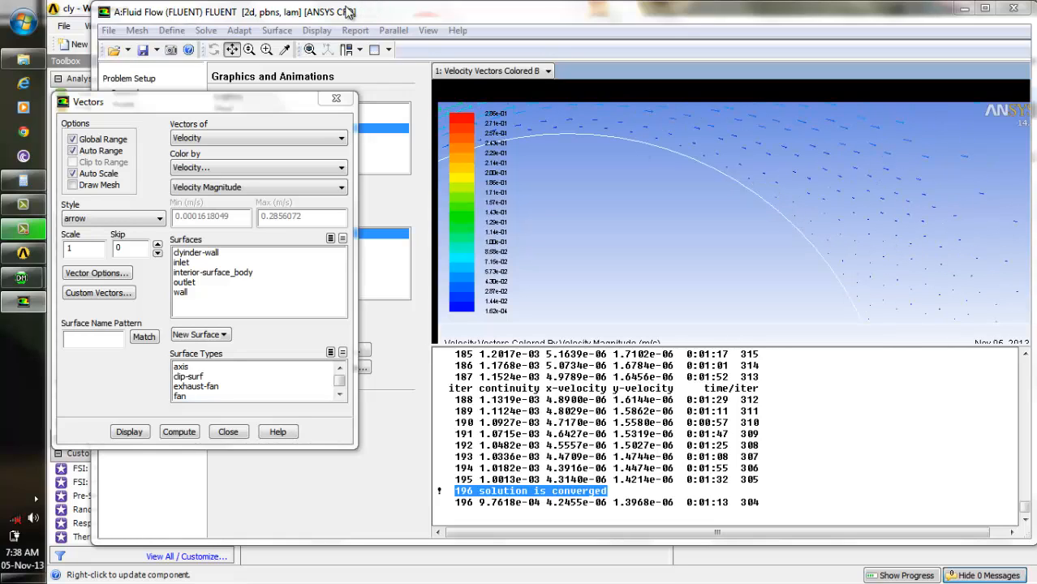
left_click(267, 50)
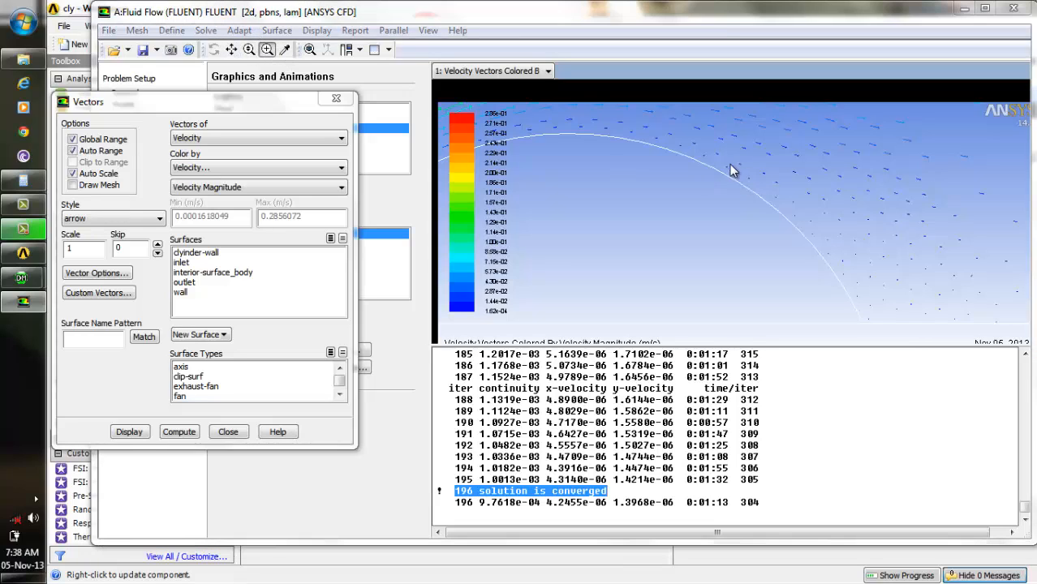
left_click_drag(733, 185, 925, 300)
left_click(231, 51)
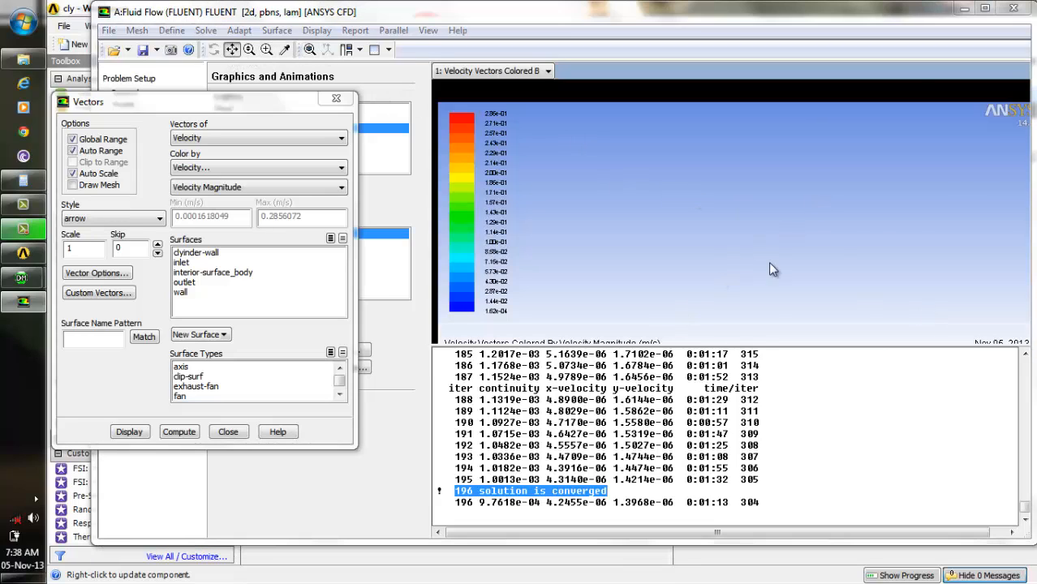
left_click(309, 49)
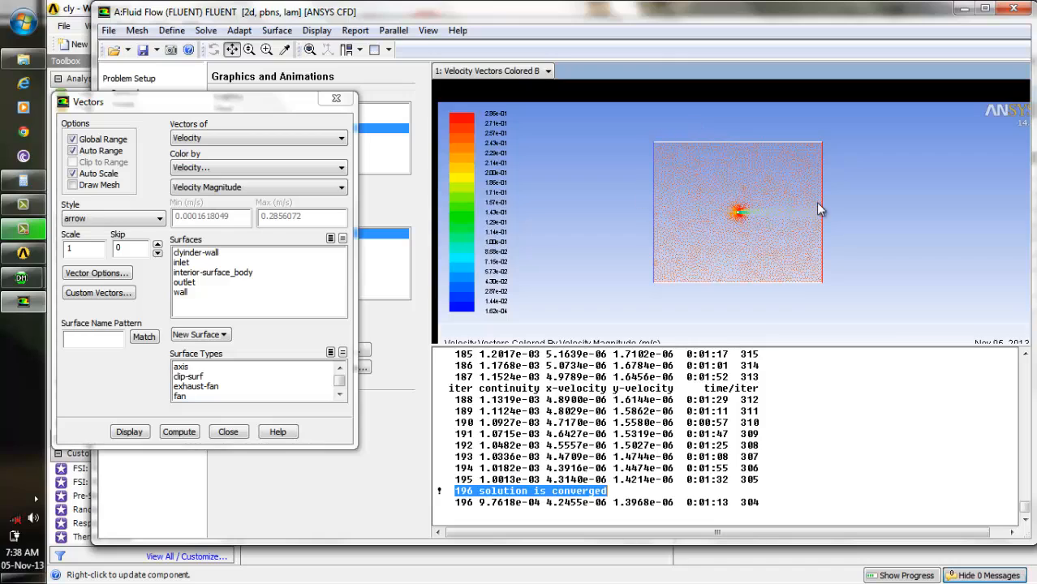
Reopen the vector settings and display the velocity vectors again with no surface selected
left_click(334, 101)
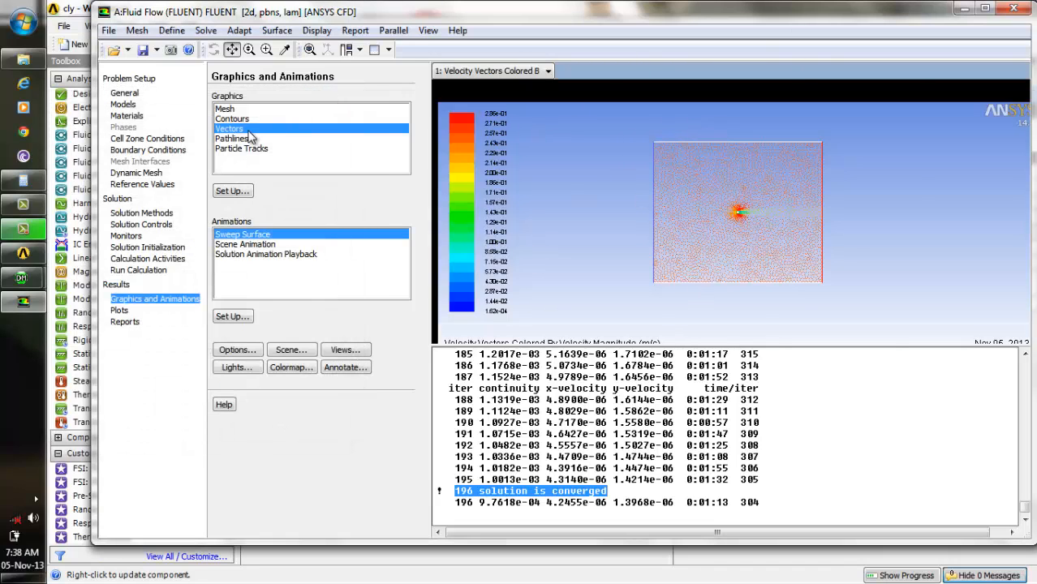
double_click(238, 132)
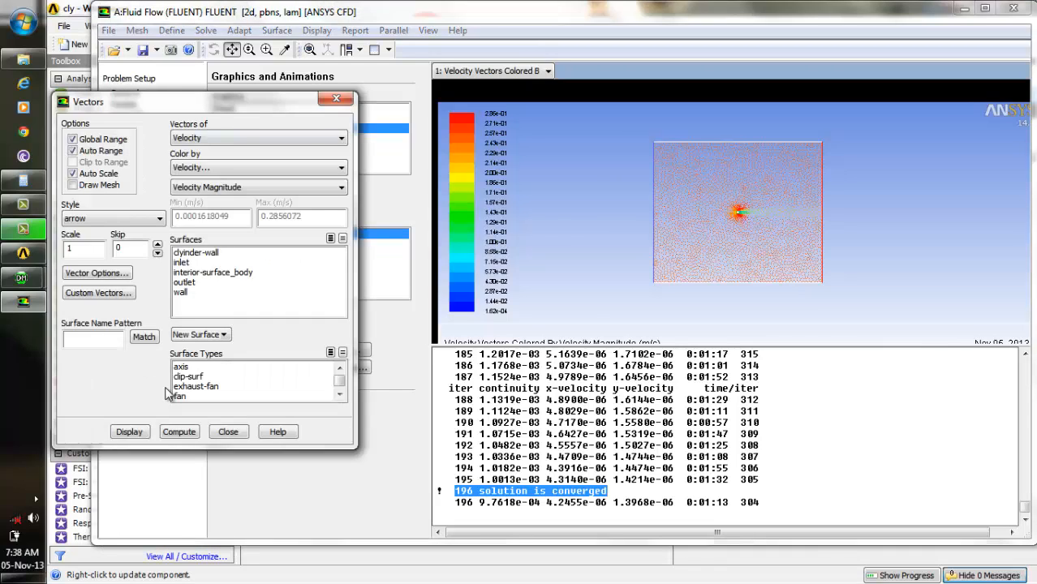
left_click(129, 432)
Examine the direction and color of the velocity vectors around the circle and in its wake
mouse_move(711, 186)
left_mouse_down()
mouse_move(727, 212)
mouse_move(739, 197)
mouse_move(720, 195)
left_mouse_up()
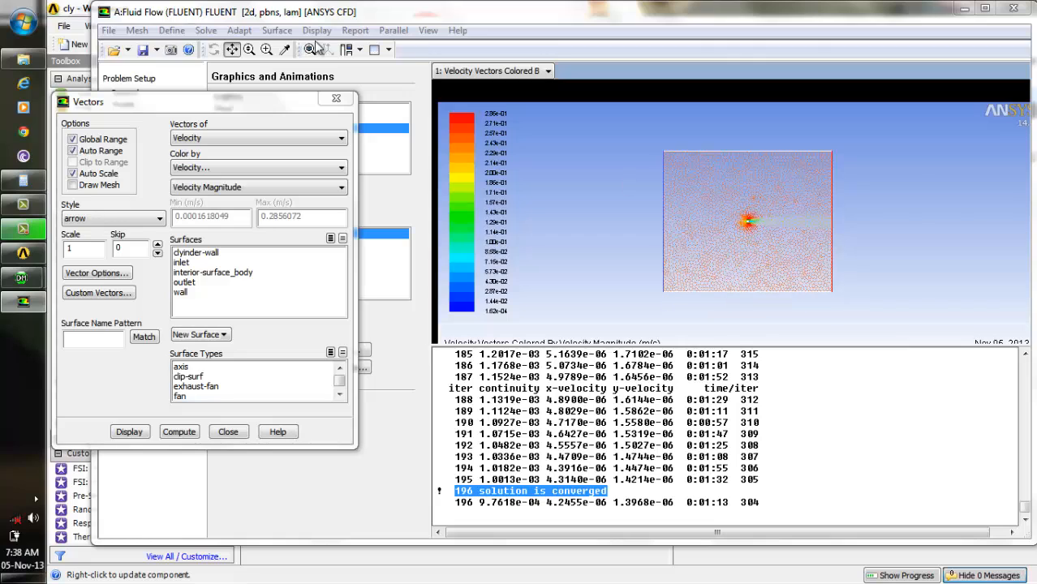
left_click(267, 49)
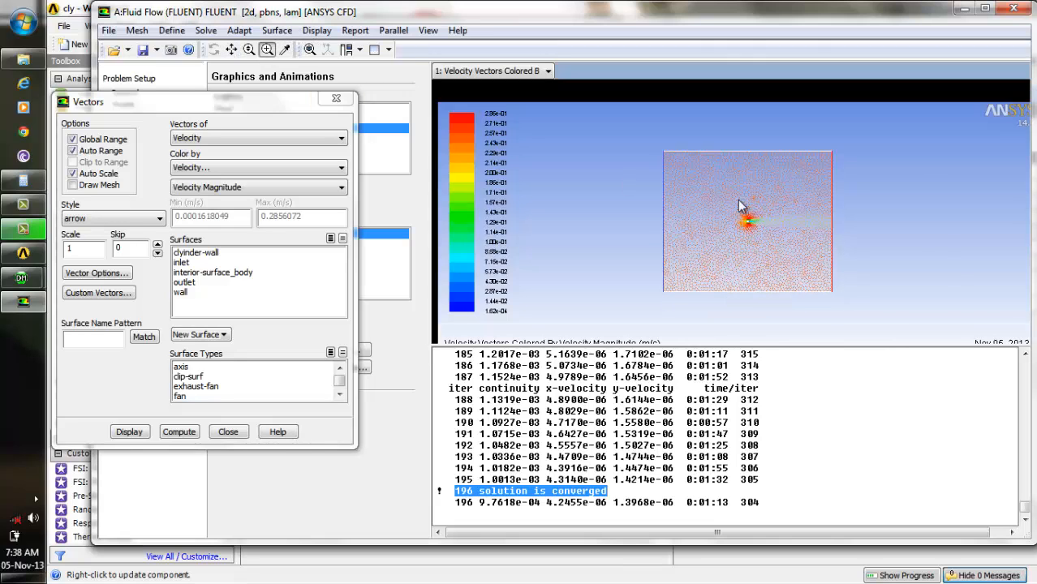
left_click_drag(730, 207, 768, 215)
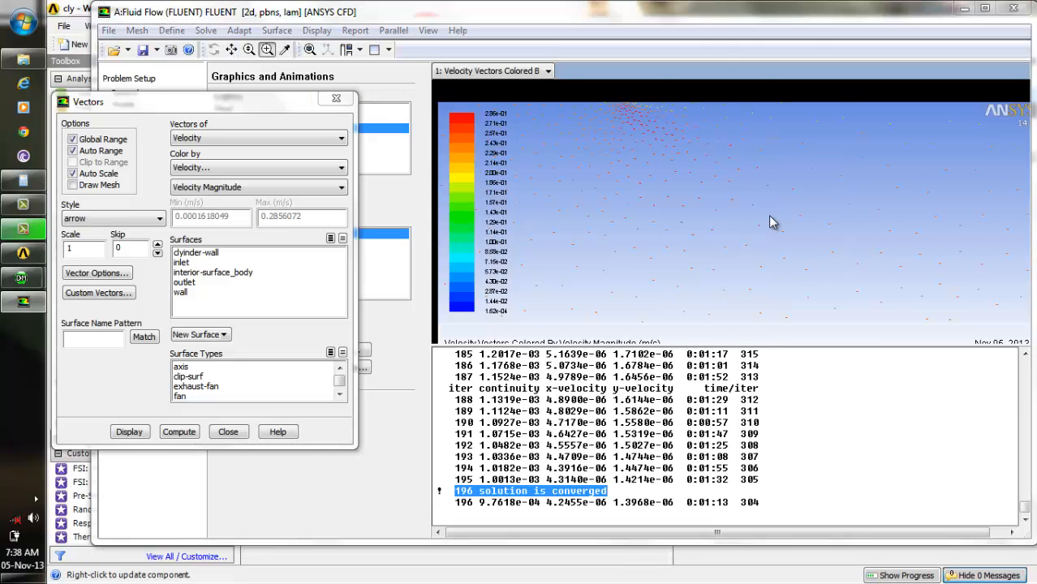
left_click(233, 50)
left_click_drag(686, 137, 721, 238)
left_click_drag(685, 171, 835, 184)
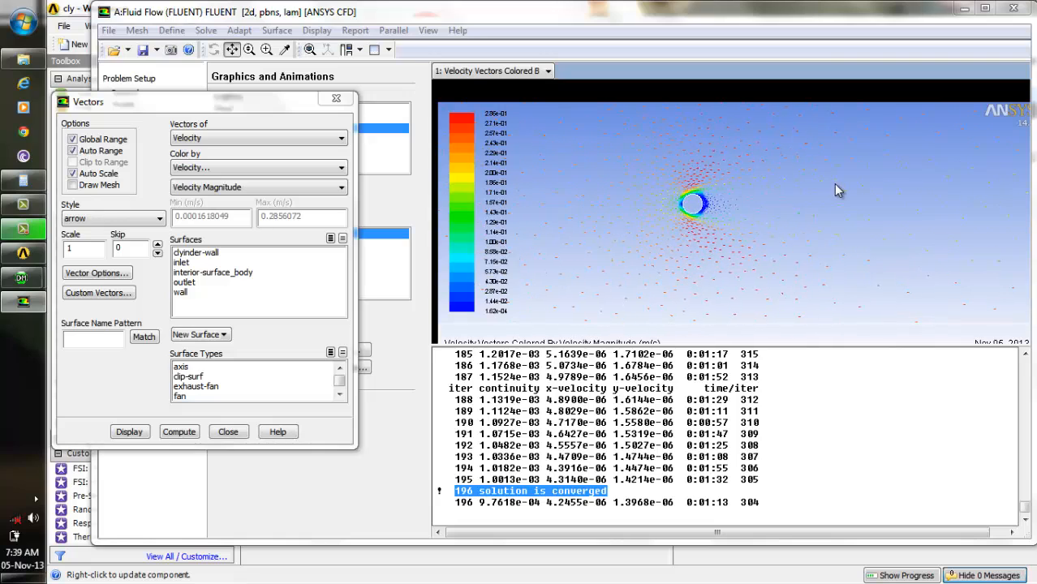
left_click(267, 49)
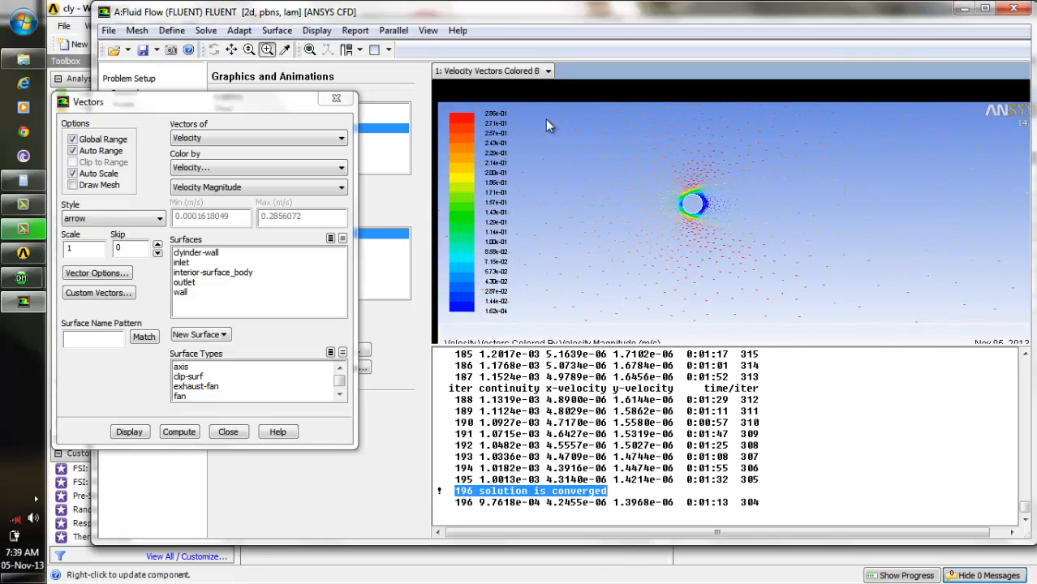
left_click_drag(544, 138, 852, 251)
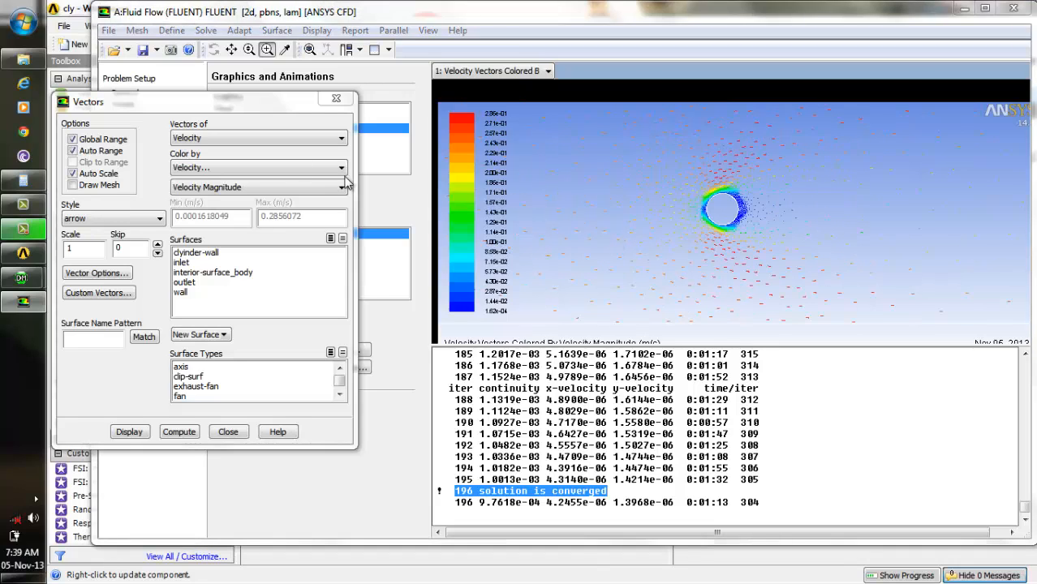
Display pathlines released from interior-surface_body with continuous pulse mode, colored by Particle ID, and uncover the plot around the circle
left_click(339, 99)
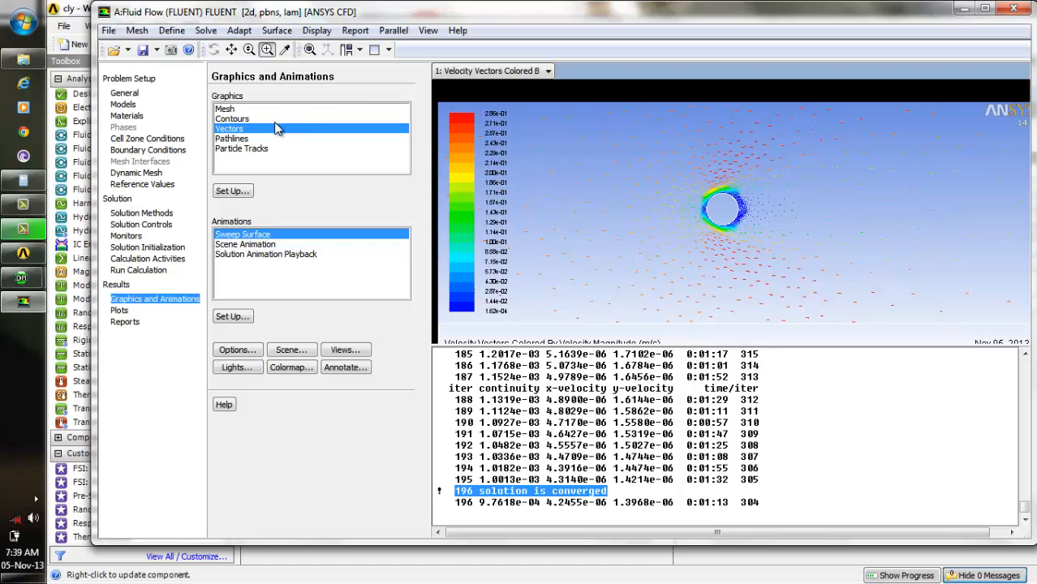
left_click(237, 140)
double_click(237, 142)
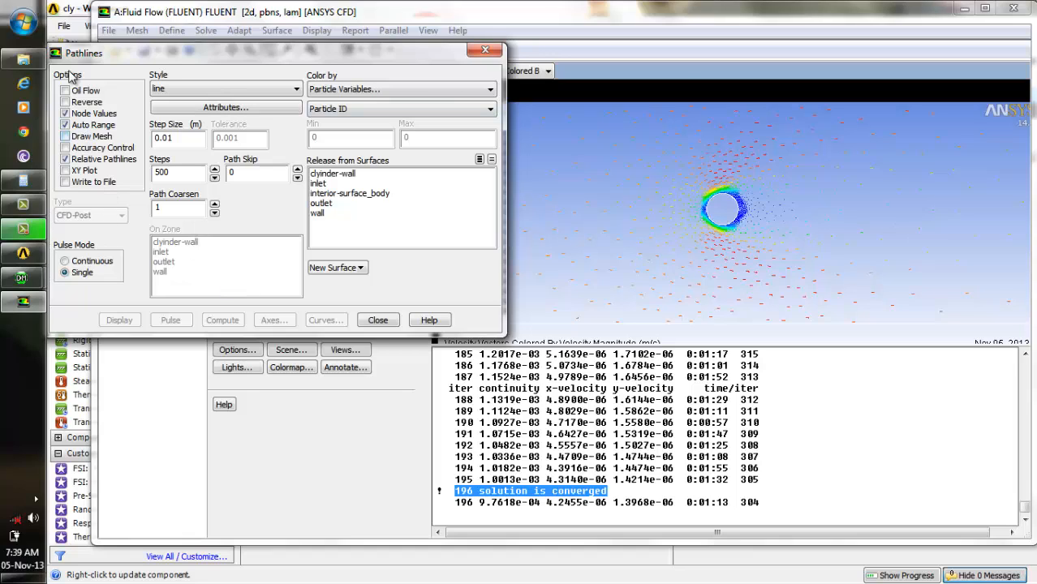
left_click(65, 261)
left_click(339, 195)
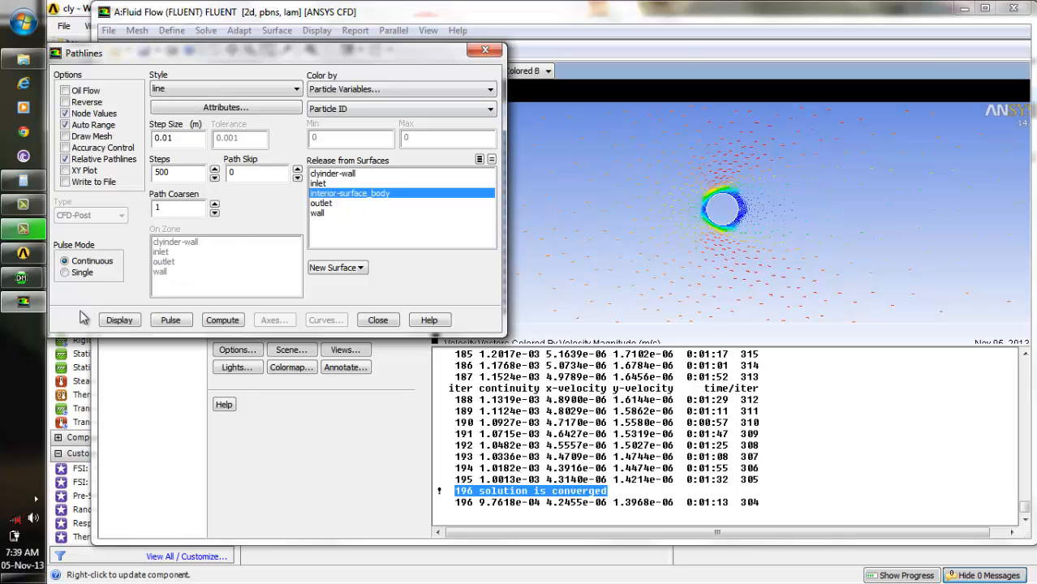
left_click(122, 319)
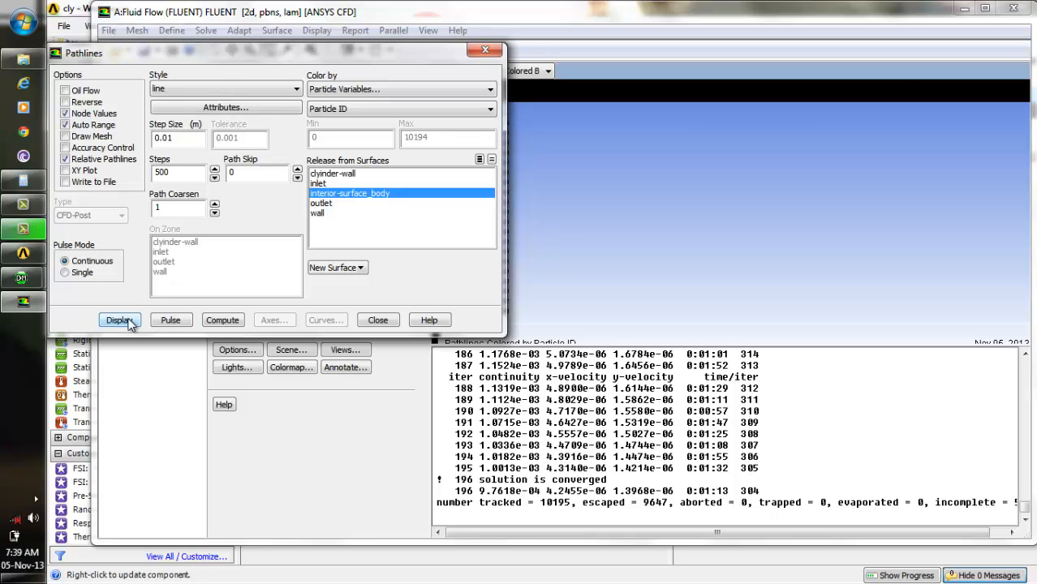
left_click(119, 320)
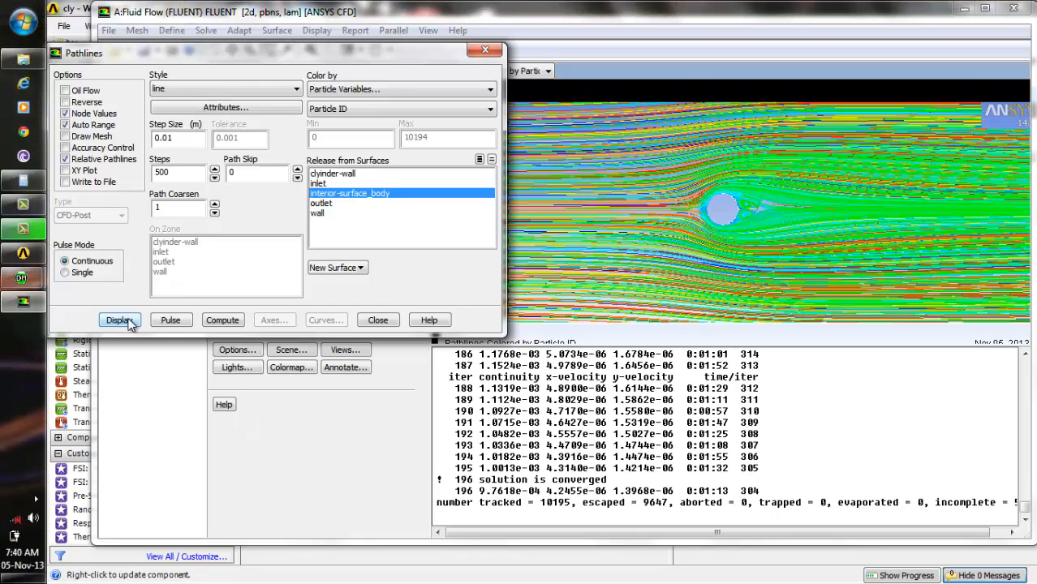
left_click_drag(352, 54, 241, 225)
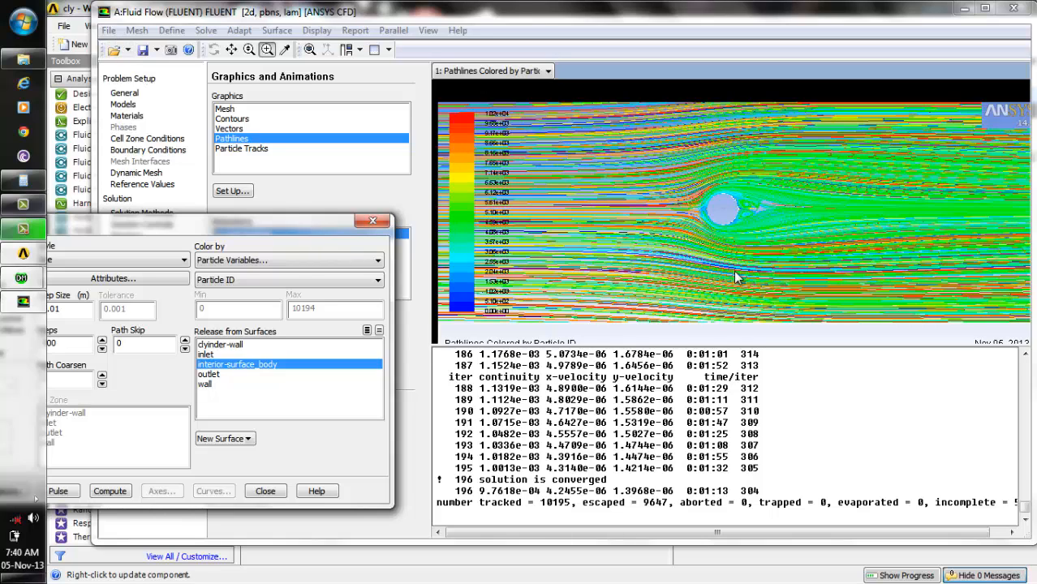
Open the picture-saving options for the pathlines plot, choose color output, and close them without saving
left_click(110, 30)
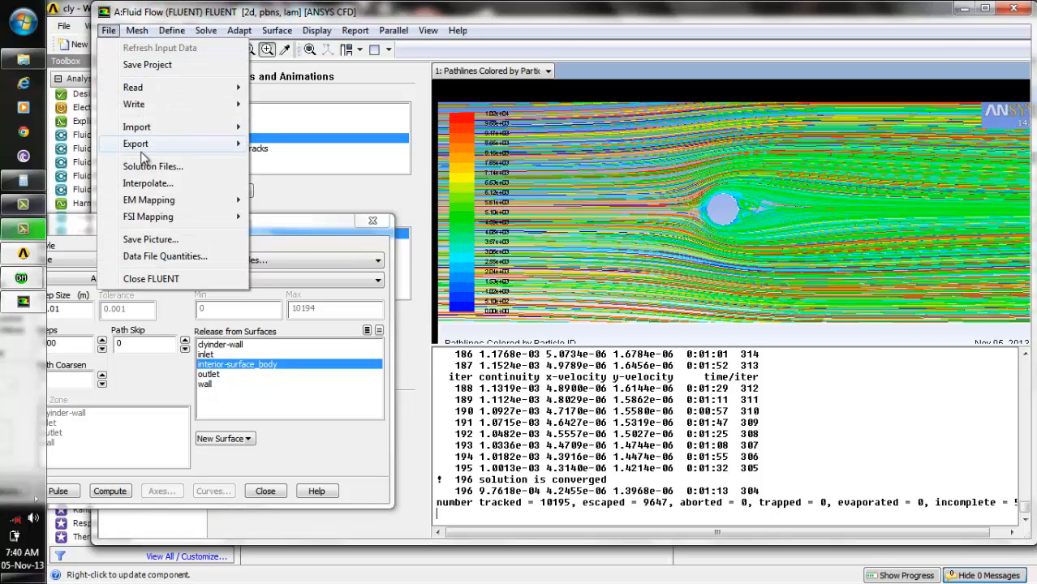
left_click(154, 240)
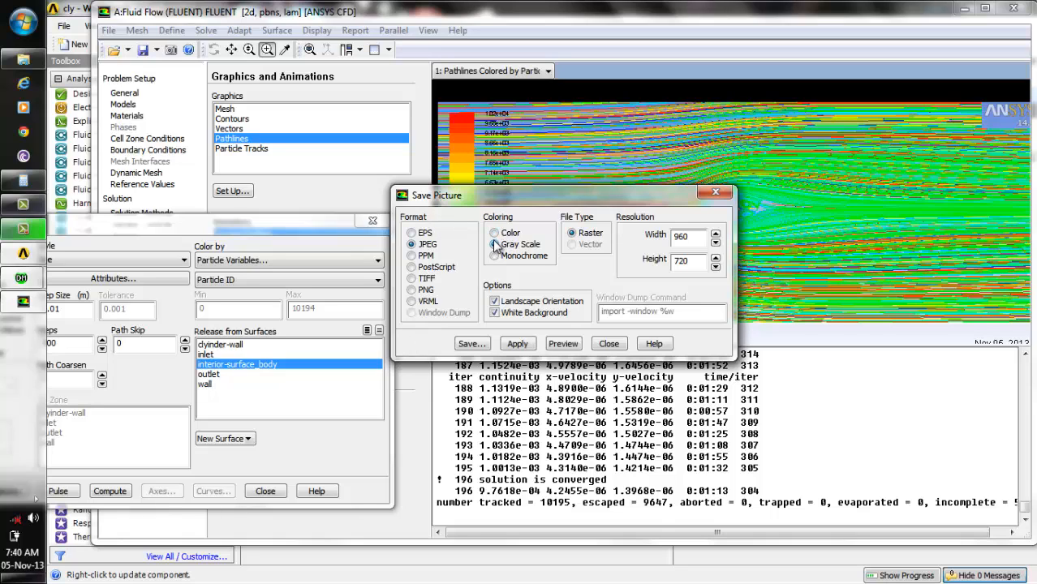
left_click(494, 233)
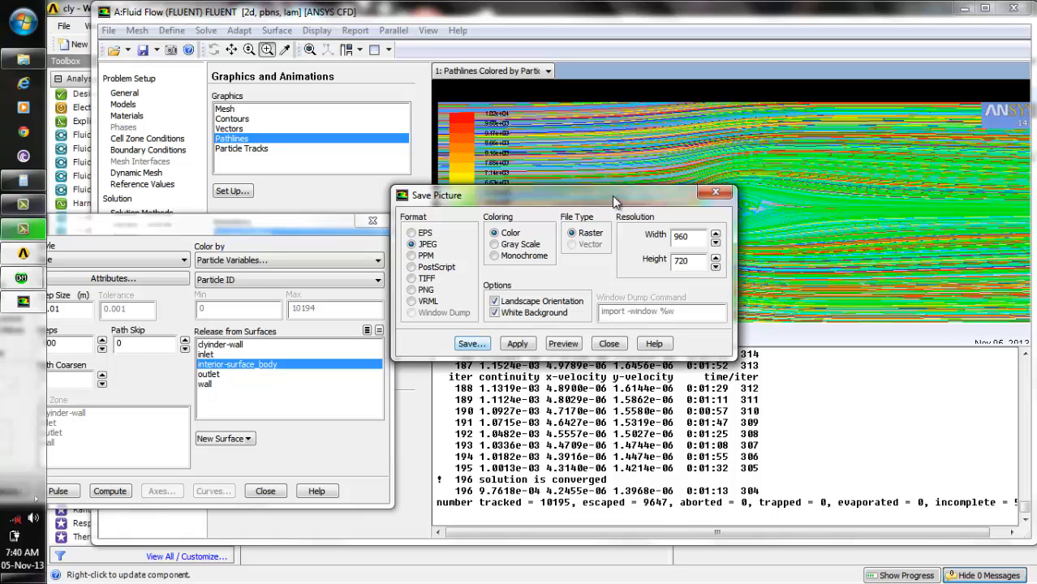
left_click(715, 194)
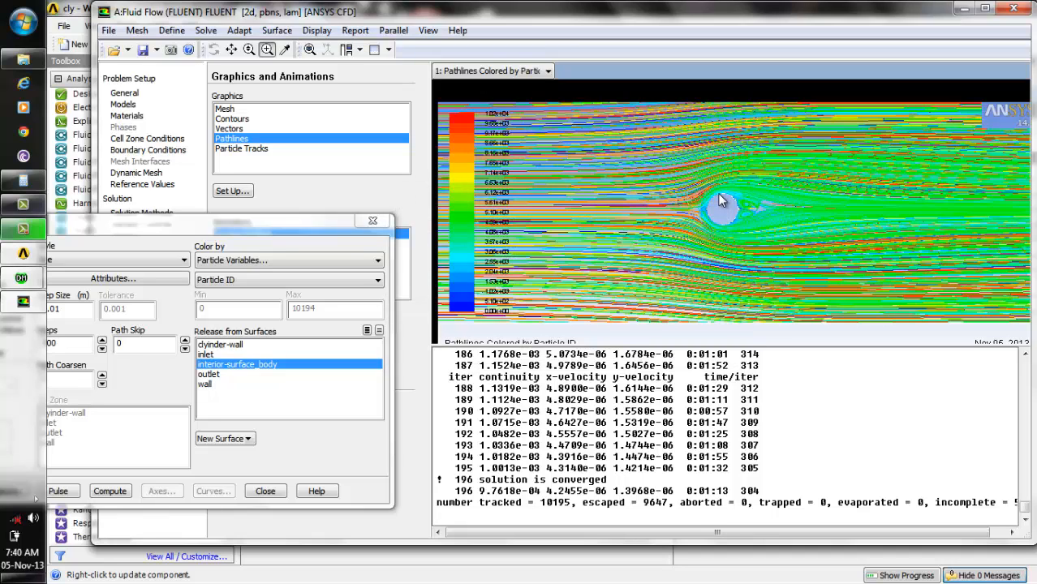